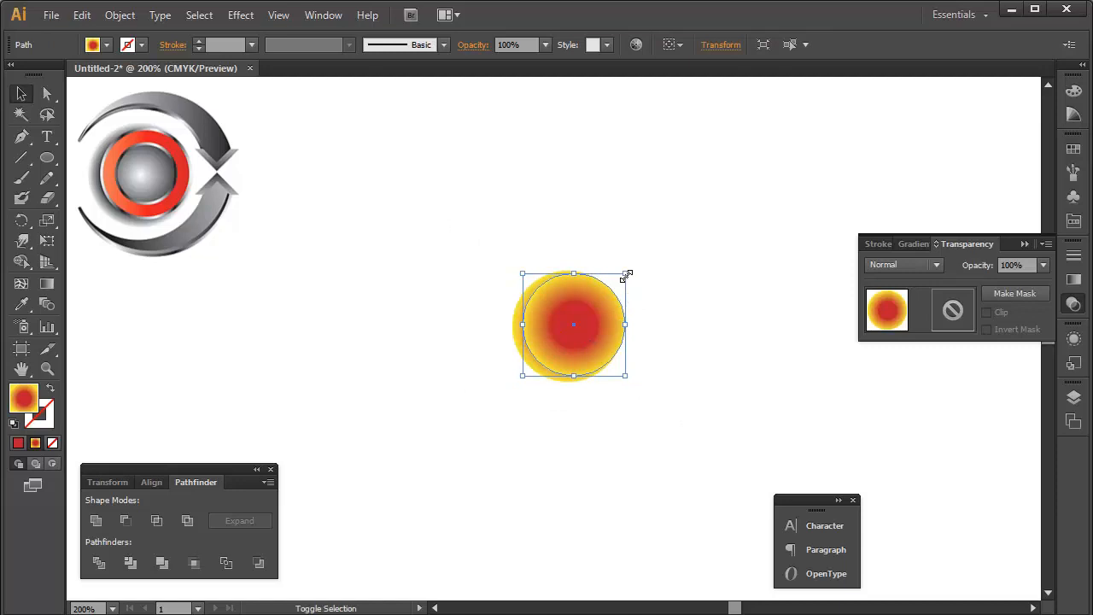
- Add two progressively larger concentric copies of the small red-yellow circle, with no fill and the gradient as stroke
{"action": "left_click_drag", "start_coordinate": [625, 275], "coordinate": [696, 234]}
{"action": "left_click", "coordinate": [51, 397]}
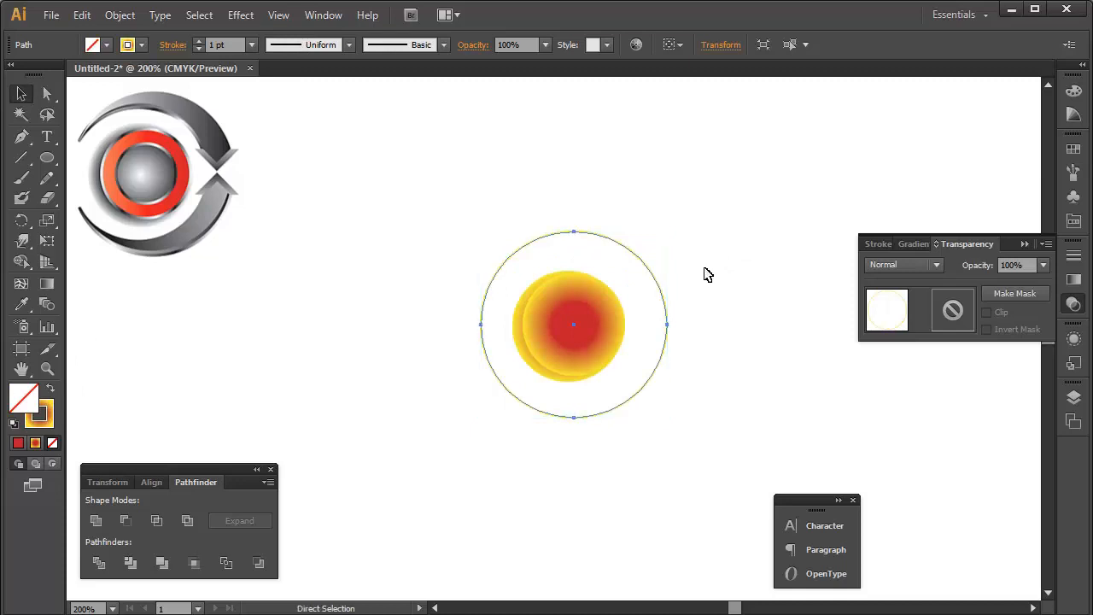
{"action": "left_click_drag", "start_coordinate": [667, 232], "coordinate": [695, 214]}
- Shift the largest ring horizontally so its left edge meets the left edge of the smaller ring
{"action": "key", "text": "Left"}
{"action": "key", "text": "Left"}
{"action": "key", "text": "Left"}
{"action": "key", "text": "Left"}
{"action": "key", "text": "Left"}
{"action": "key", "text": "Left"}
{"action": "key", "text": "Left"}
{"action": "key", "text": "Left"}
{"action": "key", "text": "Left"}
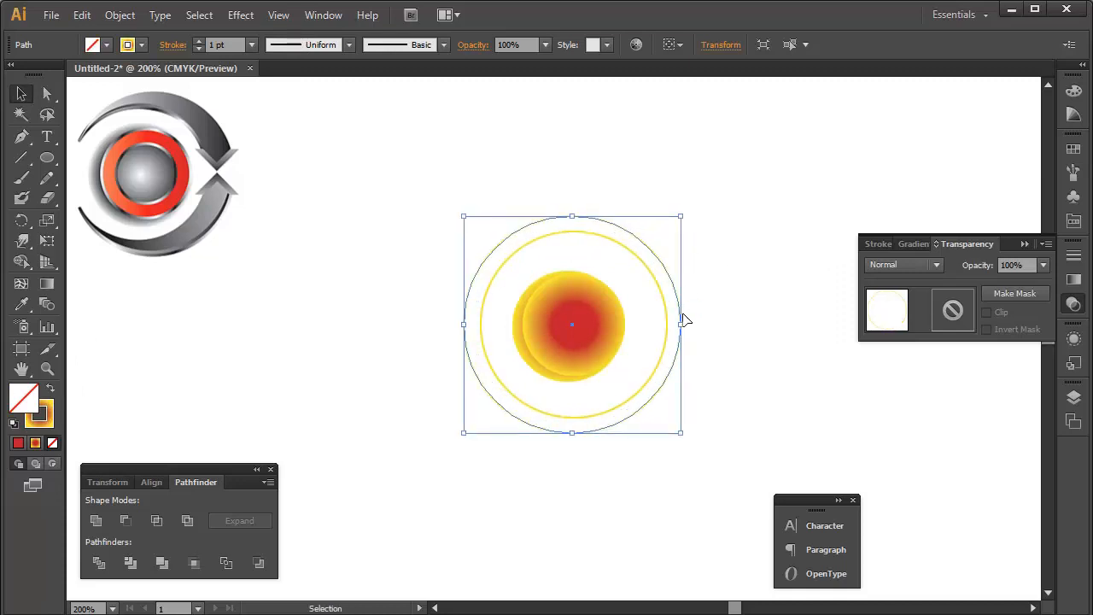
{"action": "key", "text": "Right"}
{"action": "key", "text": "Right"}
{"action": "key", "text": "Right"}
{"action": "key", "text": "Right"}
{"action": "key", "text": "Right"}
{"action": "key", "text": "Right"}
{"action": "key", "text": "Right"}
{"action": "key", "text": "Right"}
{"action": "key", "text": "Right"}
{"action": "key", "text": "Right"}
{"action": "key", "text": "Right"}
{"action": "key", "text": "Right"}
{"action": "key", "text": "Right"}
{"action": "key", "text": "Right"}
{"action": "key", "text": "Right"}
{"action": "key", "text": "Right"}
{"action": "key", "text": "Right"}
{"action": "key", "text": "Right"}
{"action": "key", "text": "Right"}
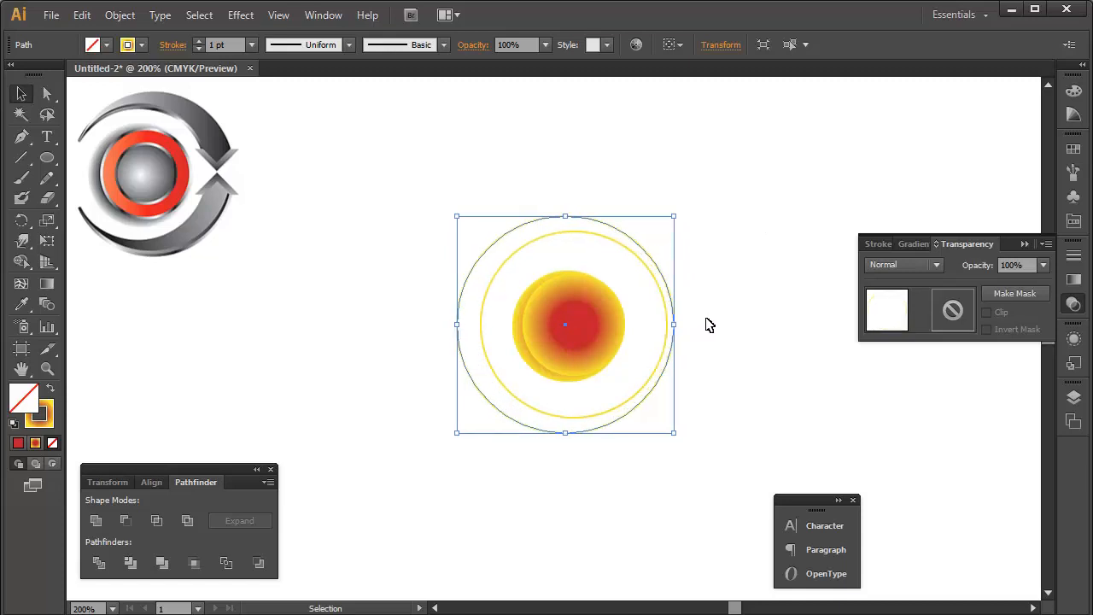
{"action": "left_click", "coordinate": [732, 327]}
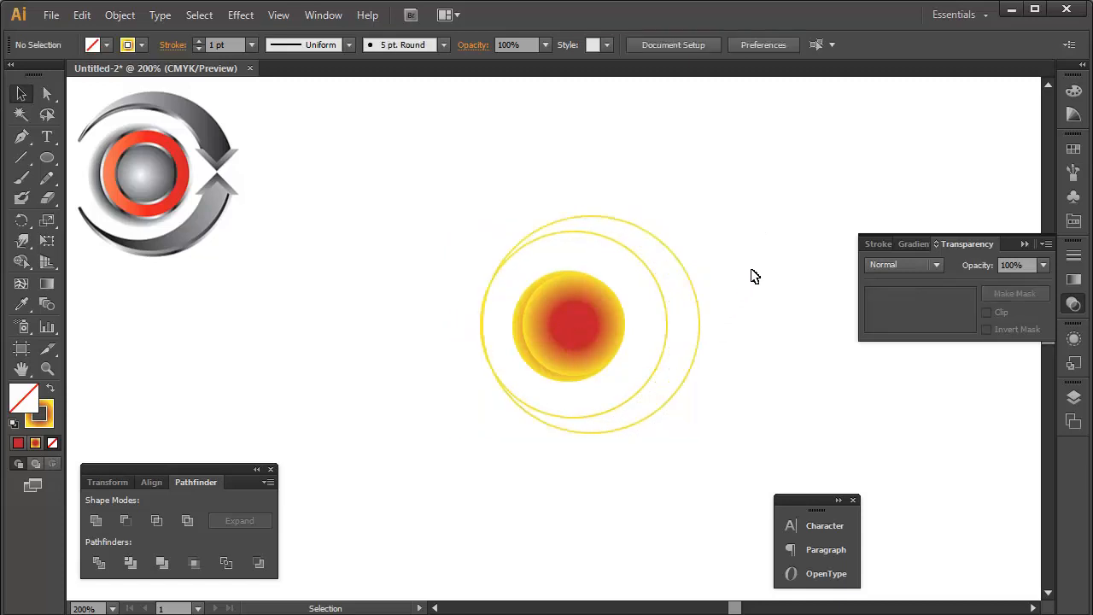
- Fill the smaller ring with the blue gradient swatch and arrange it behind the two central circles
{"action": "left_click_drag", "start_coordinate": [751, 271], "coordinate": [664, 332]}
{"action": "left_click", "coordinate": [664, 335]}
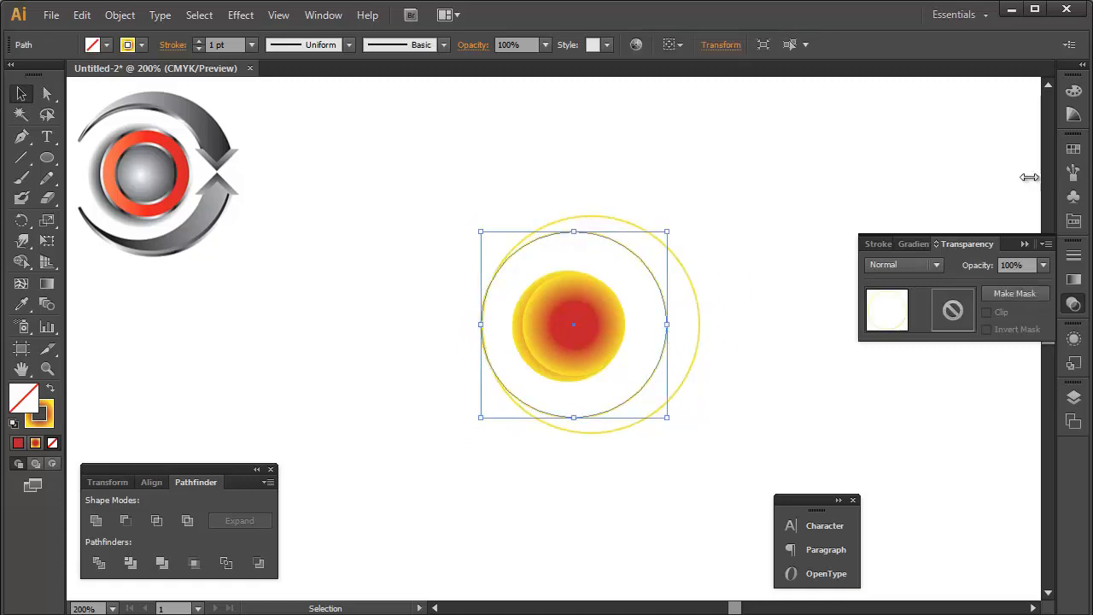
{"action": "left_click", "coordinate": [1073, 149]}
{"action": "left_click", "coordinate": [944, 191]}
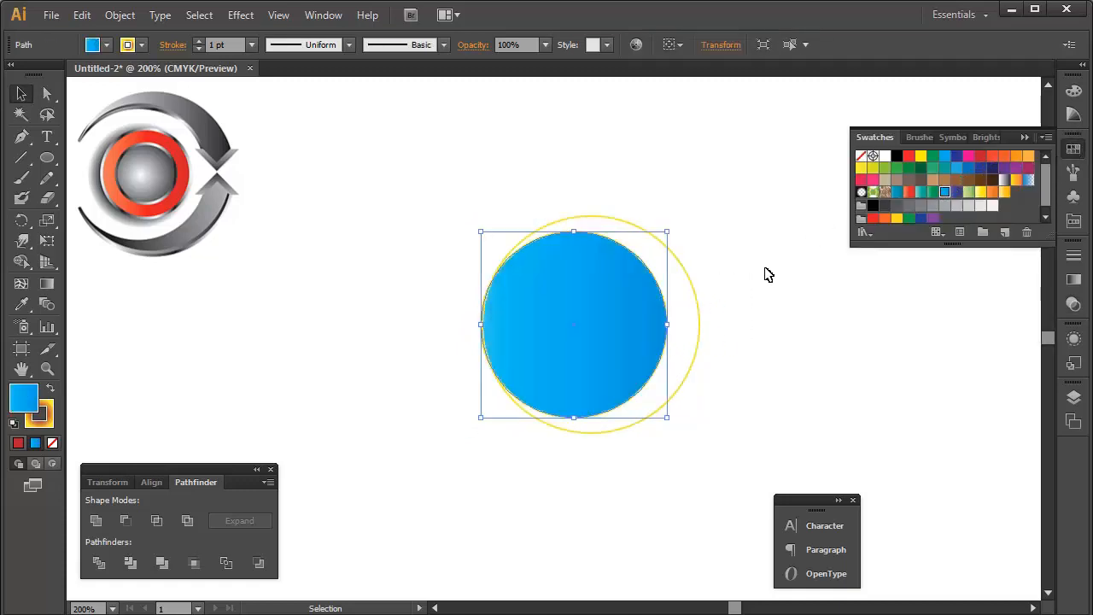
{"action": "key", "text": "ctrl+shift+["}
{"action": "left_click", "coordinate": [766, 275]}
- Fill the largest circle with the white-to-black linear gradient swatch
{"action": "left_click", "coordinate": [699, 326]}
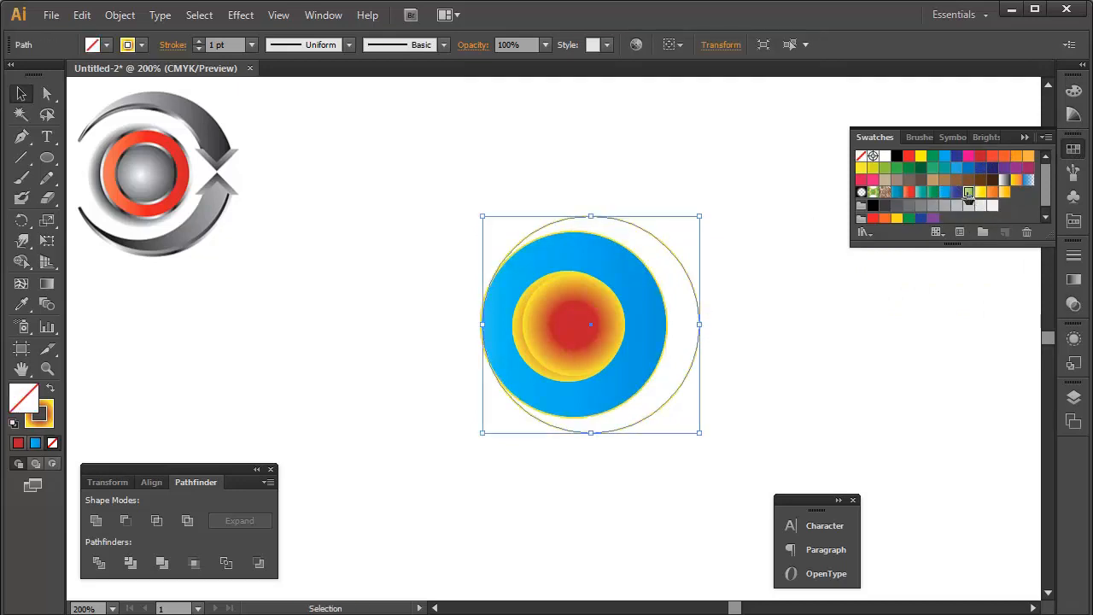
{"action": "left_click", "coordinate": [969, 192]}
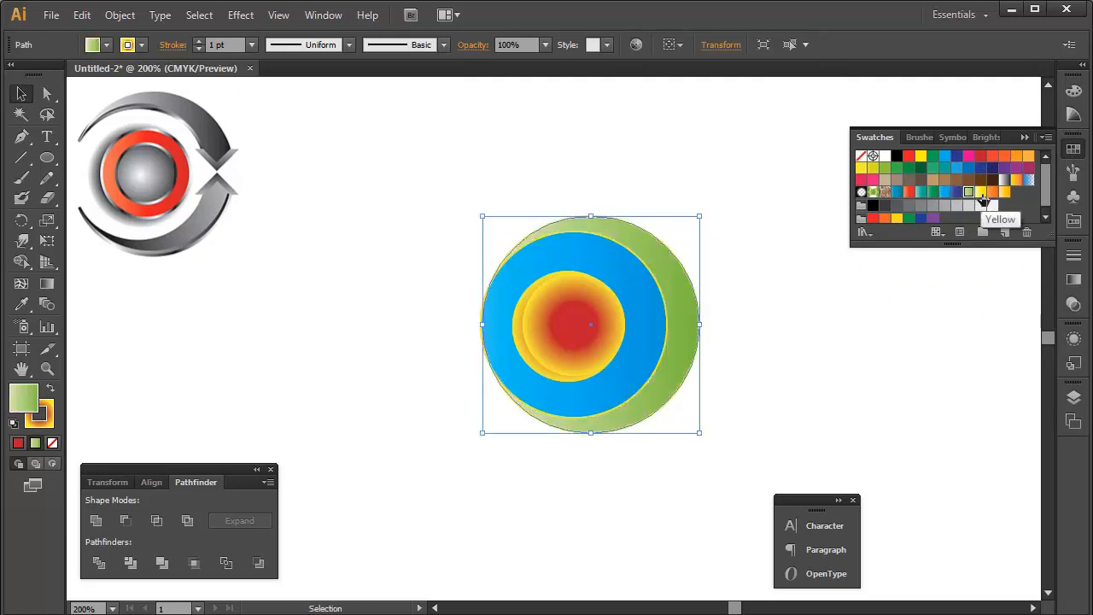
{"action": "left_click", "coordinate": [993, 180]}
{"action": "left_click", "coordinate": [1004, 180]}
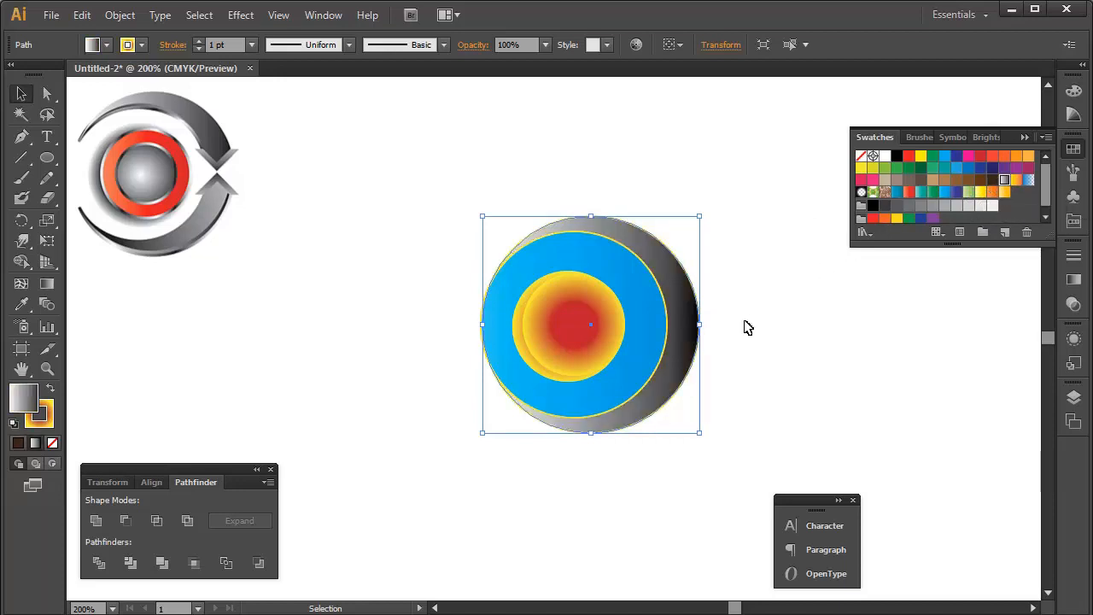
{"action": "left_click", "coordinate": [747, 327]}
- Remove the stroke from both the blue circle and the largest gradient circle
{"action": "left_click", "coordinate": [667, 321]}
{"action": "left_click", "coordinate": [692, 318], "text": "shift"}
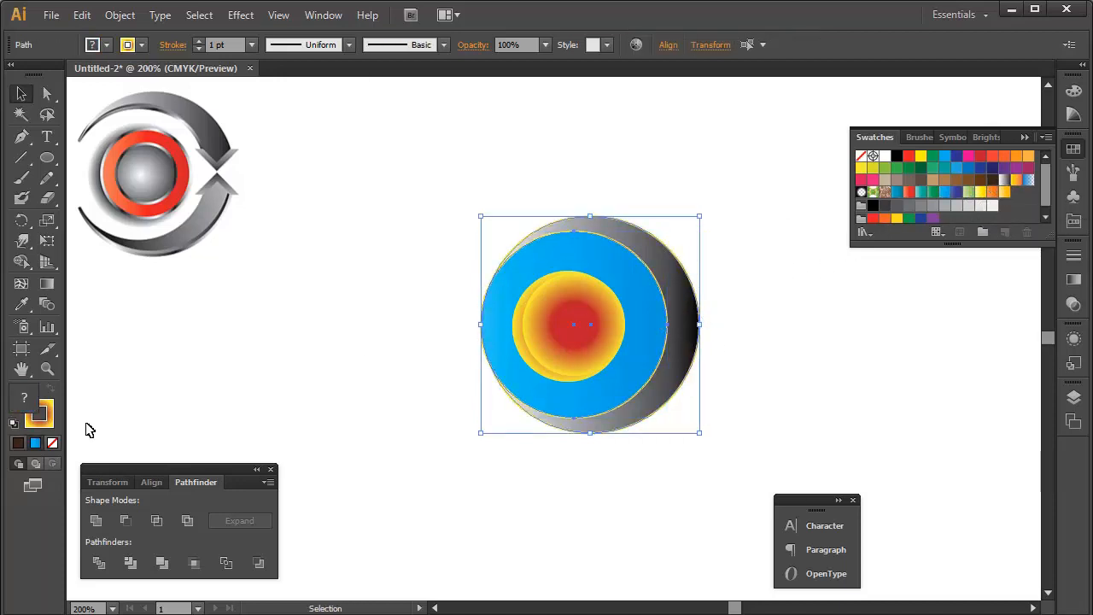
{"action": "left_click", "coordinate": [52, 440]}
{"action": "left_click", "coordinate": [747, 390]}
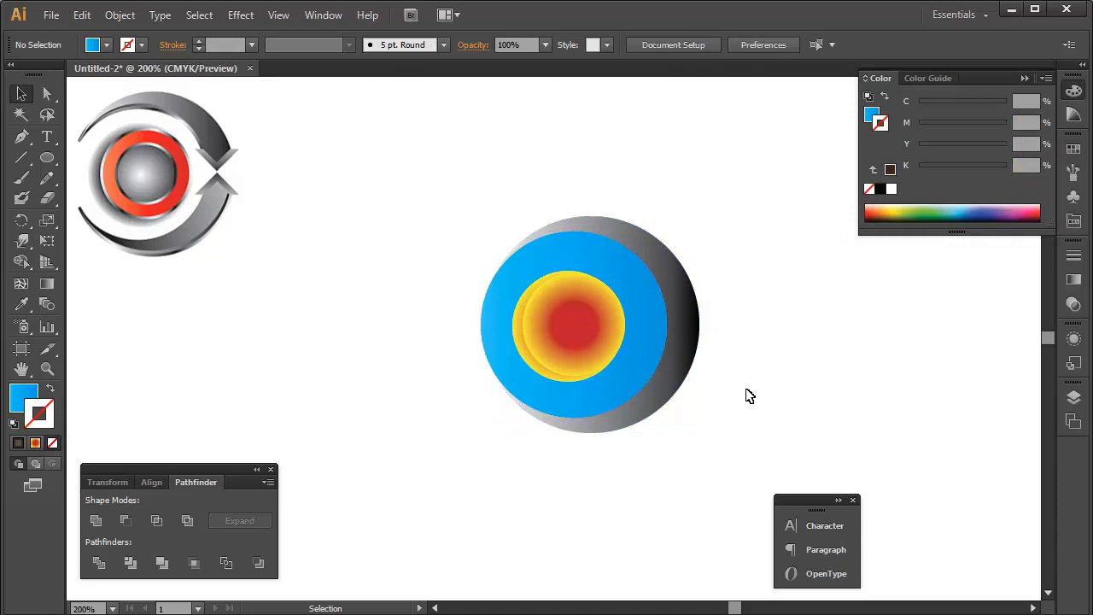
- Fill the front central circle with the solid green swatch
{"action": "left_click", "coordinate": [584, 339]}
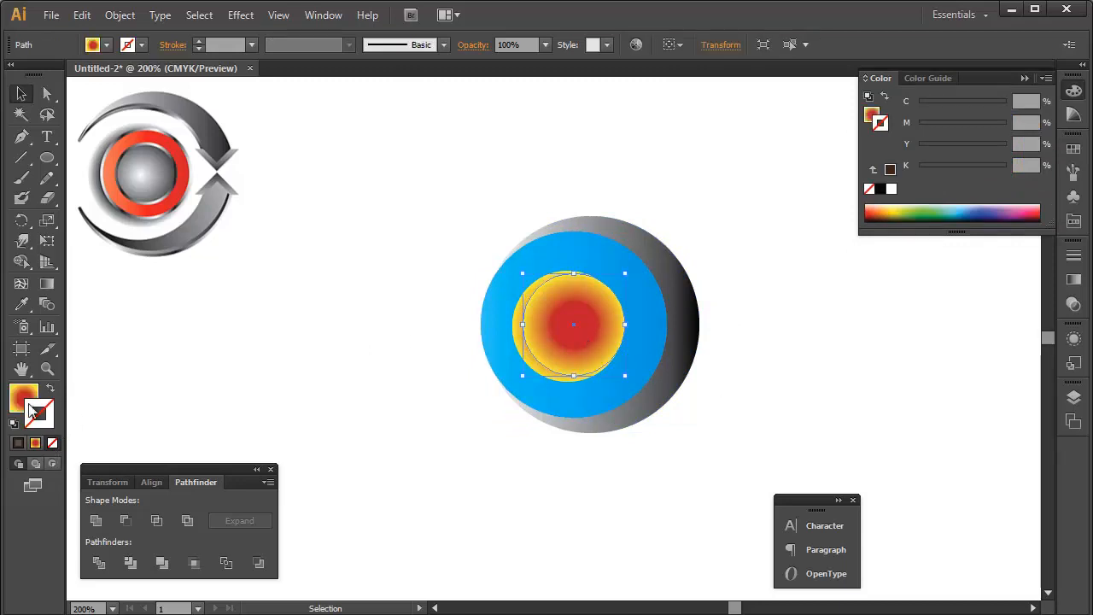
{"action": "left_click", "coordinate": [1073, 149]}
{"action": "left_click", "coordinate": [946, 167]}
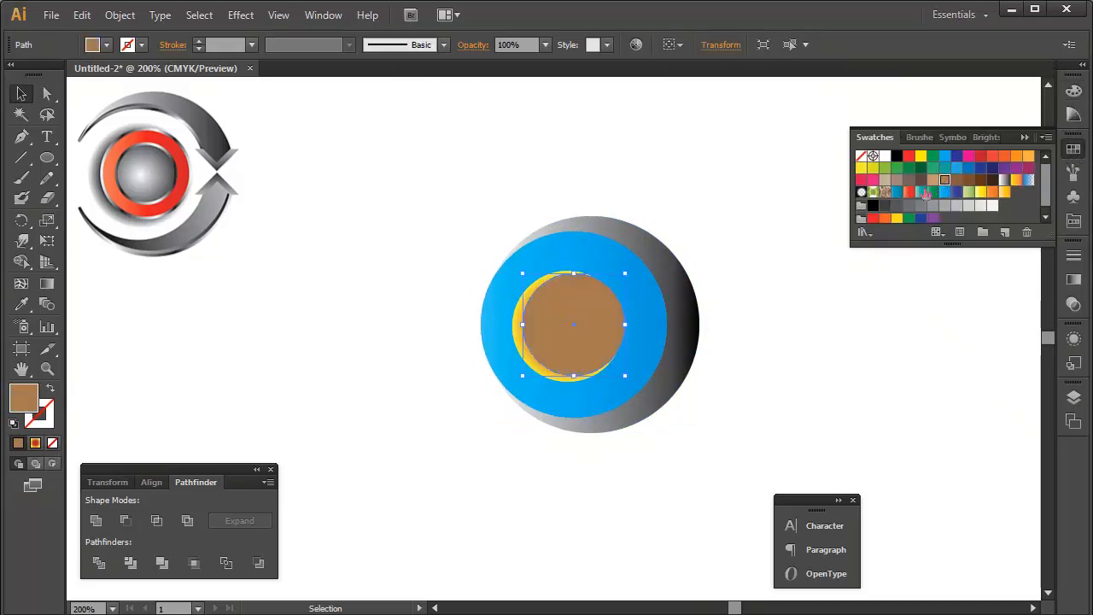
{"action": "left_click", "coordinate": [896, 167]}
{"action": "left_click", "coordinate": [763, 296]}
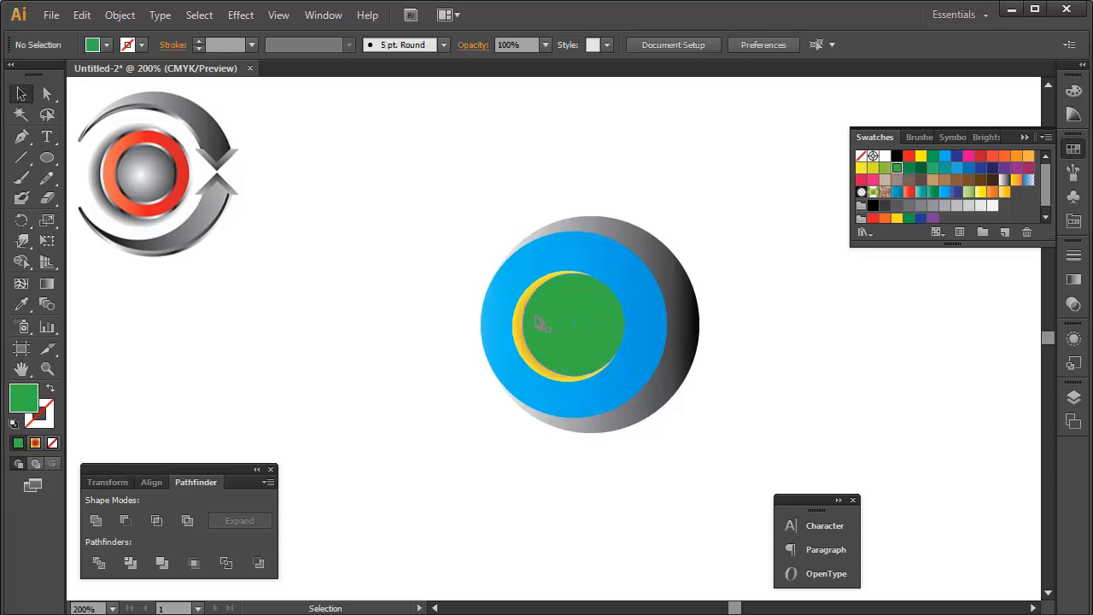
- Fill the offset circle behind the green one with the white-to-black linear gradient swatch
{"action": "left_click", "coordinate": [522, 340]}
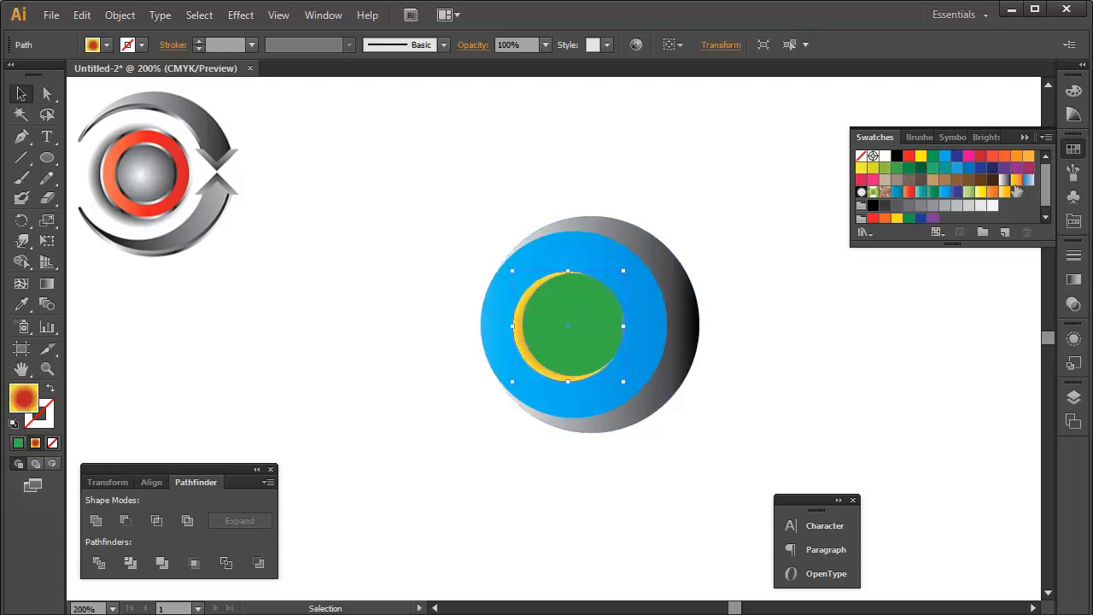
{"action": "left_click", "coordinate": [1004, 179]}
{"action": "left_click", "coordinate": [775, 292]}
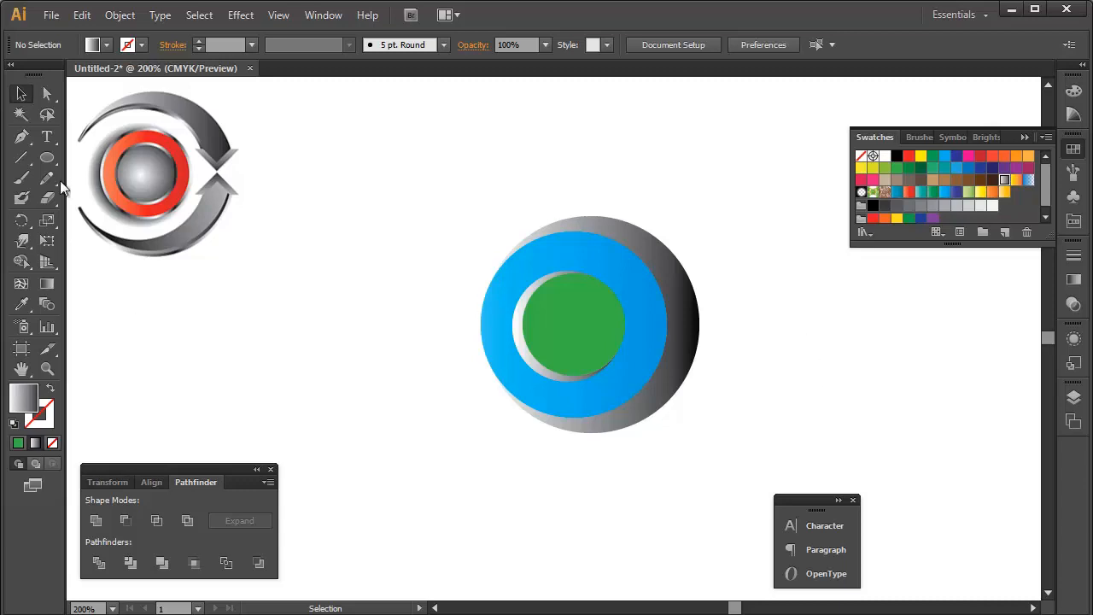
- Draw a horizontal rectangle across the right edges of the blue circle and the largest circle, vertically centred on them
{"action": "left_click", "coordinate": [47, 157]}
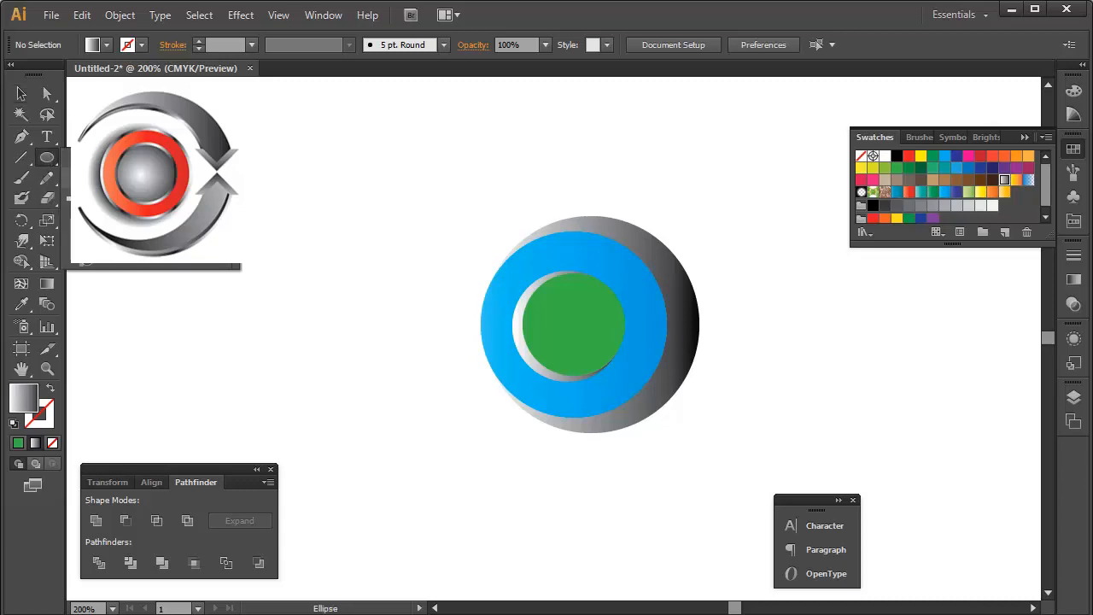
{"action": "left_click", "coordinate": [81, 157]}
{"action": "left_click_drag", "start_coordinate": [647, 300], "coordinate": [737, 351]}
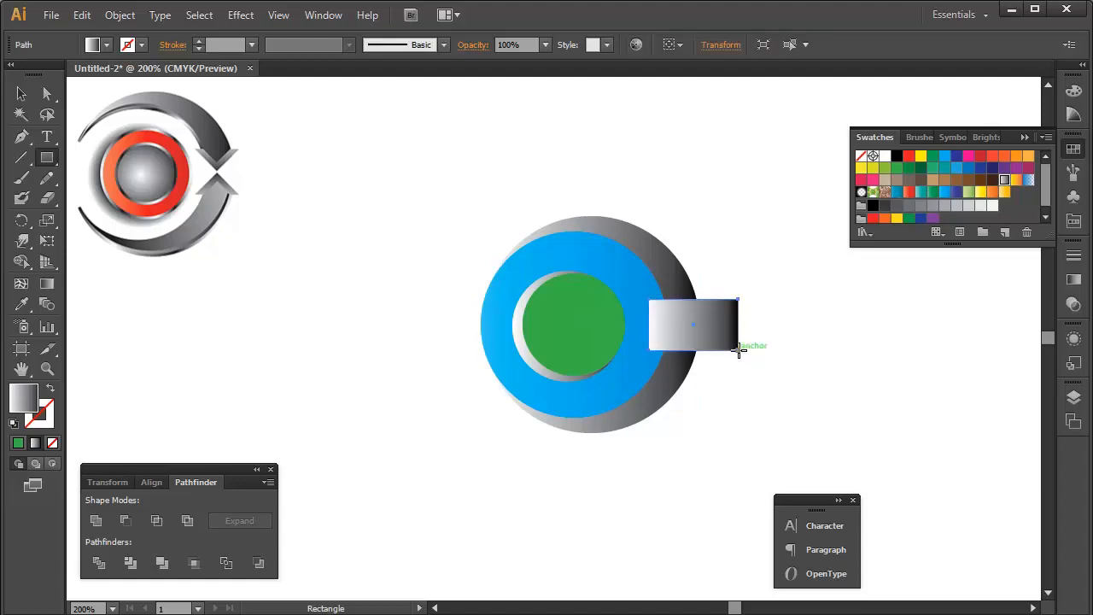
- Subtract the blue circle and the rectangle from the largest circle with Pathfinder Minus Front
{"action": "key", "text": "v"}
{"action": "left_click", "coordinate": [724, 291]}
{"action": "left_click_drag", "start_coordinate": [688, 323], "coordinate": [690, 325]}
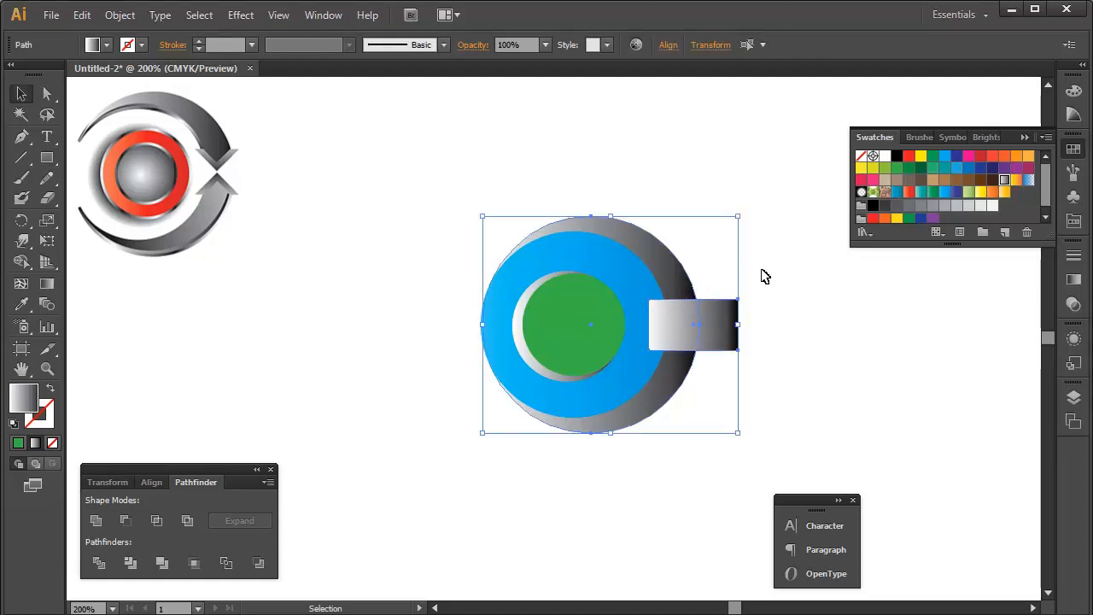
{"action": "left_click_drag", "start_coordinate": [763, 276], "coordinate": [653, 337]}
{"action": "left_click", "coordinate": [156, 520]}
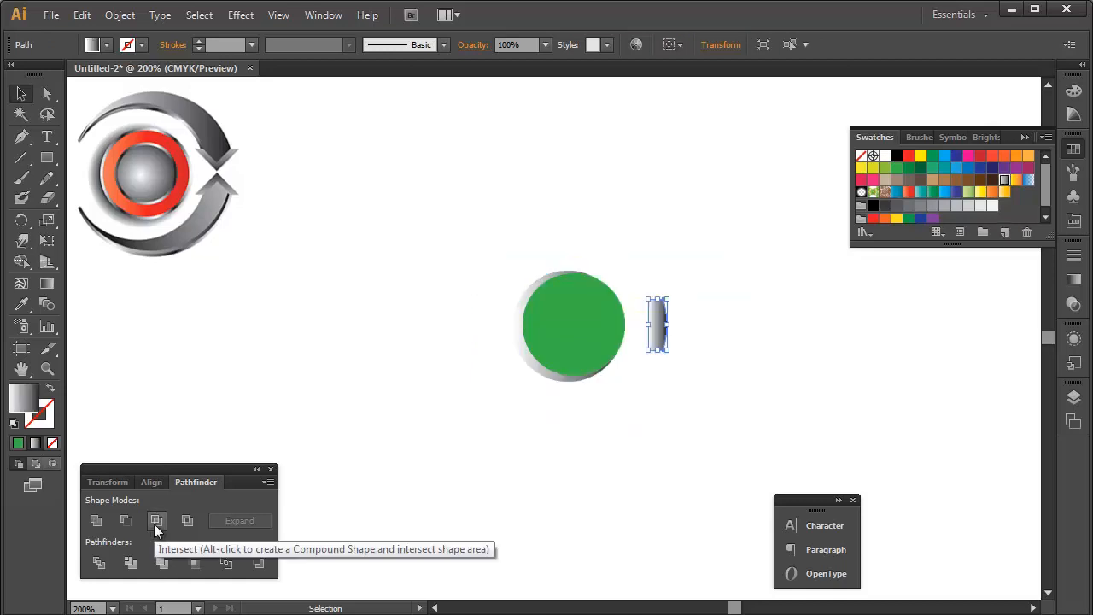
{"action": "key", "text": "ctrl+z"}
{"action": "left_click", "coordinate": [126, 521]}
{"action": "left_click", "coordinate": [768, 366]}
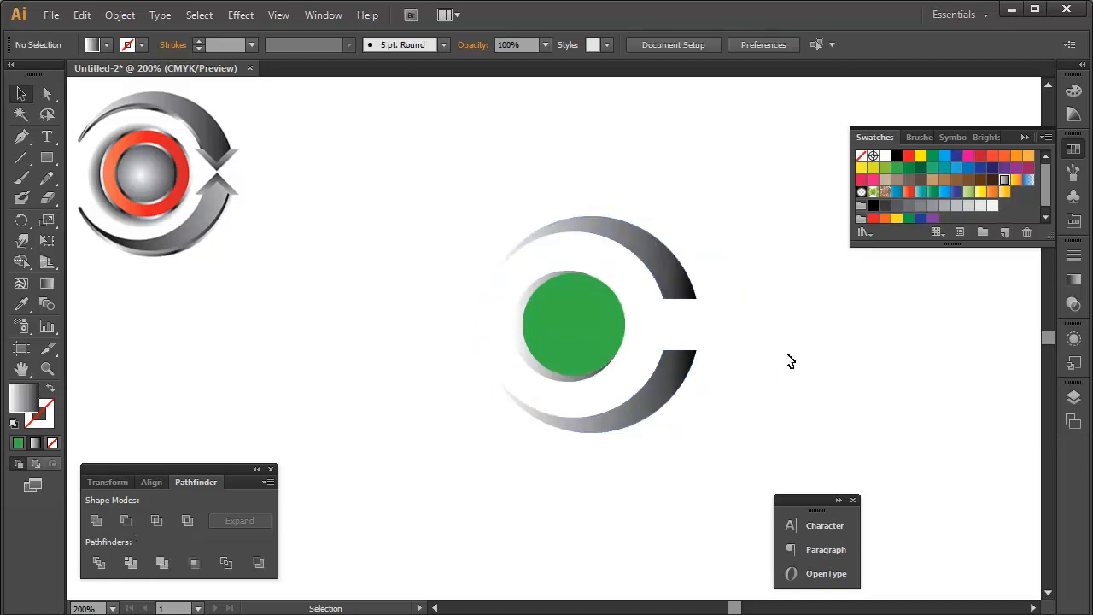
- Adjust the horizontal gradient of the circle behind the green one so it starts outside its left edge and ends just past its right edge
{"action": "left_click", "coordinate": [605, 321]}
{"action": "left_click", "coordinate": [775, 324]}
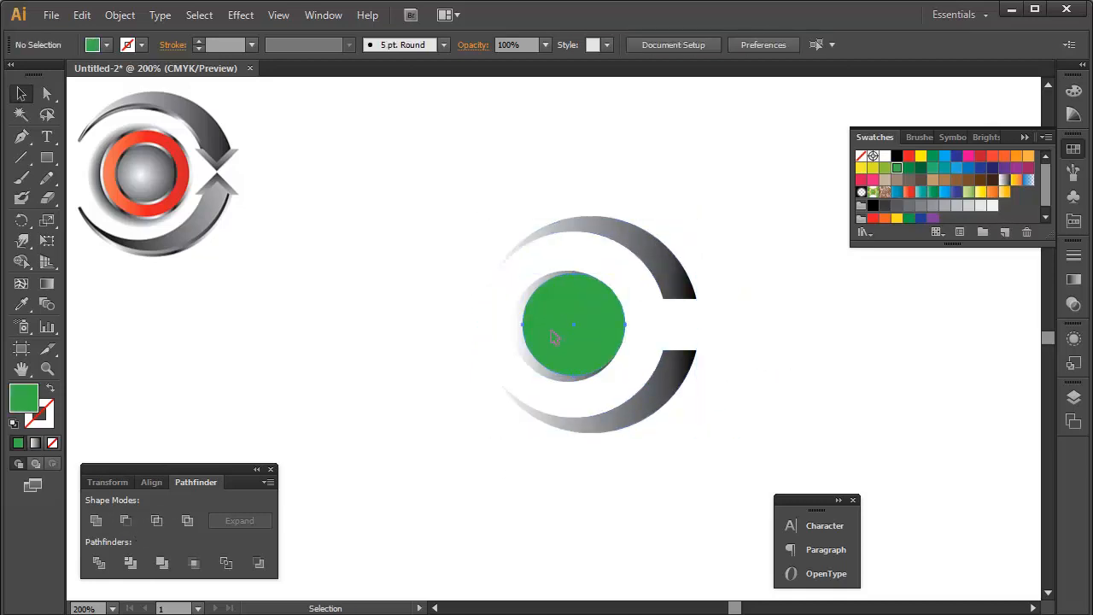
{"action": "left_click", "coordinate": [556, 330]}
{"action": "left_click", "coordinate": [481, 328]}
{"action": "left_click", "coordinate": [520, 319]}
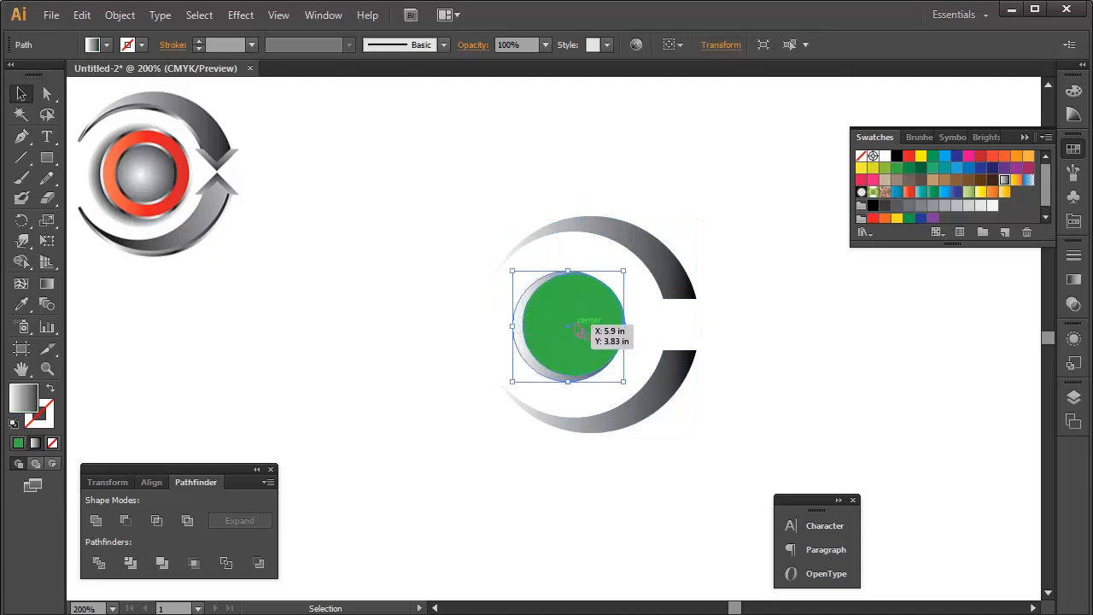
{"action": "key", "text": "g"}
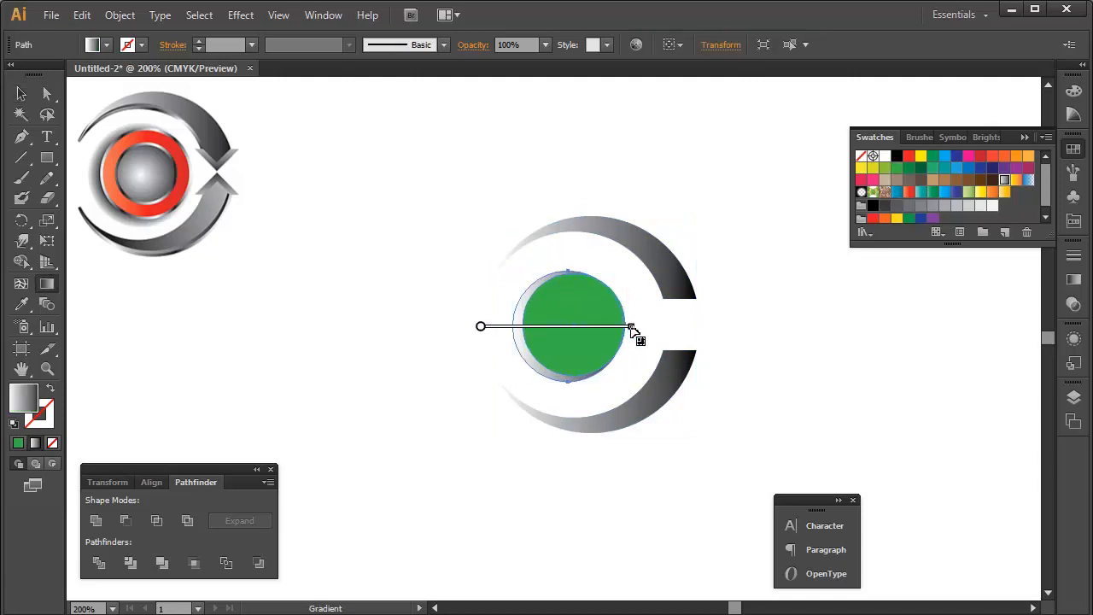
{"action": "left_click_drag", "start_coordinate": [632, 328], "coordinate": [632, 328]}
{"action": "key", "text": "ctrl+shift+a"}
{"action": "key", "text": "v"}
- Fill the green central circle with the dark grey swatch C=0 M=0 Y=0 K=90
{"action": "left_click", "coordinate": [610, 338]}
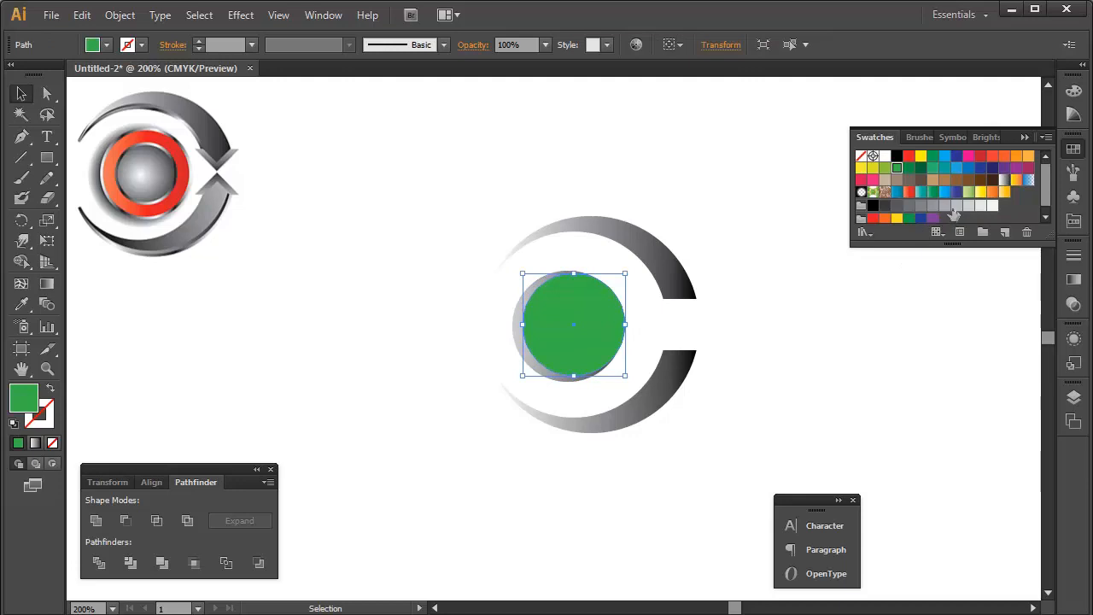
{"action": "left_click", "coordinate": [952, 207]}
{"action": "left_click", "coordinate": [909, 206]}
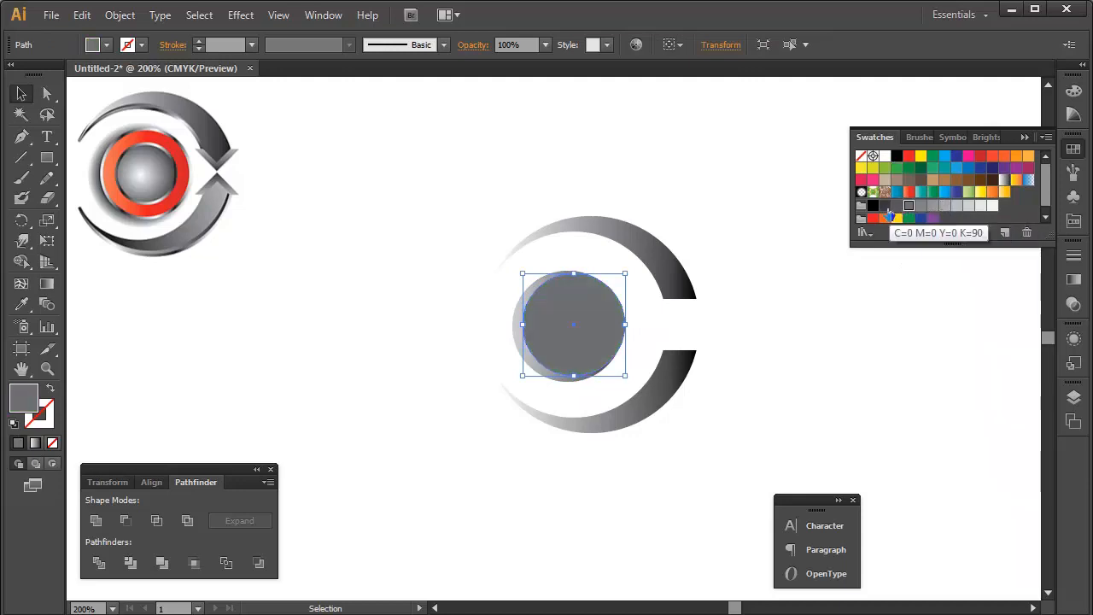
{"action": "left_click", "coordinate": [887, 207]}
{"action": "key", "text": "ctrl+shift+a"}
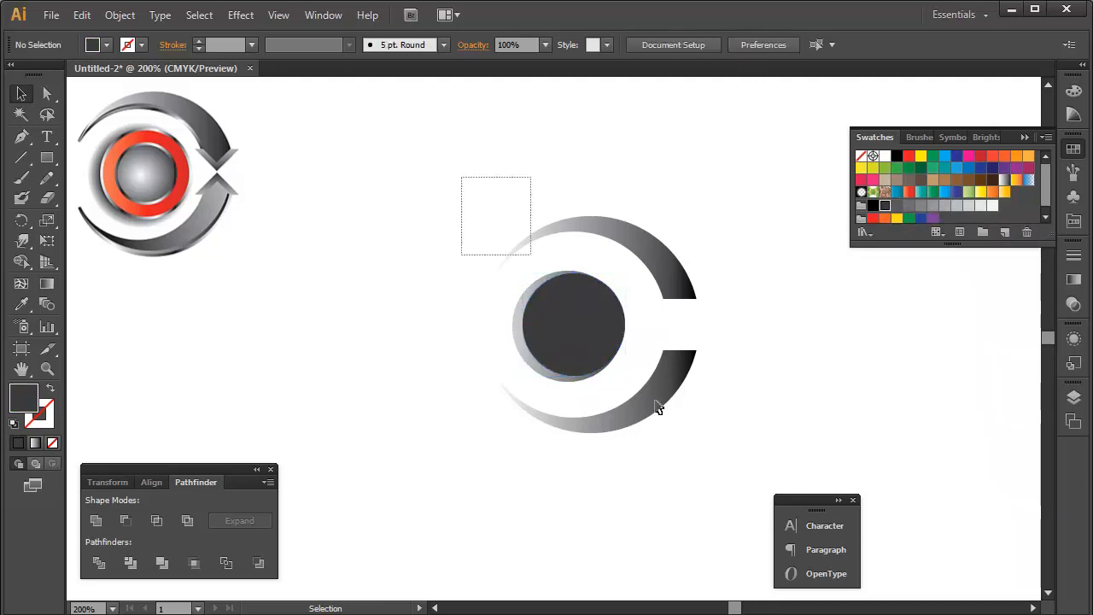
- Enlarge the whole emblem, arcs and central circles together, and move it slightly to the left
{"action": "left_click_drag", "start_coordinate": [656, 401], "coordinate": [731, 461]}
{"action": "left_click_drag", "start_coordinate": [695, 408], "coordinate": [632, 414]}
{"action": "left_click", "coordinate": [777, 395]}
- Enlarge the two central circles together and move them slightly to the right inside the arcs
{"action": "left_click_drag", "start_coordinate": [459, 232], "coordinate": [567, 363]}
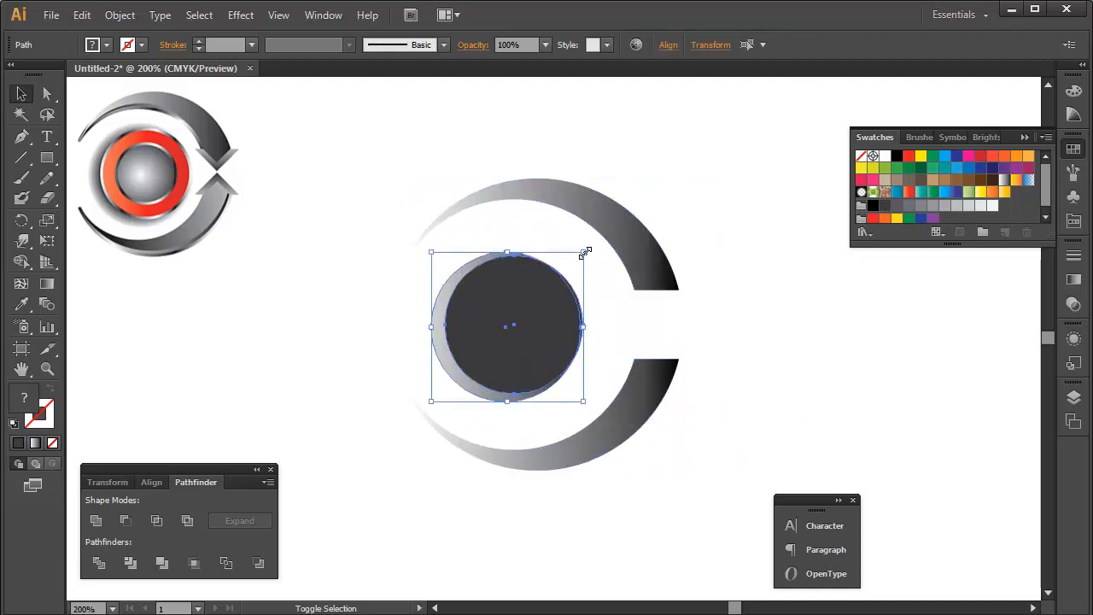
{"action": "left_click_drag", "start_coordinate": [585, 252], "coordinate": [604, 231]}
{"action": "left_click_drag", "start_coordinate": [548, 341], "coordinate": [556, 341]}
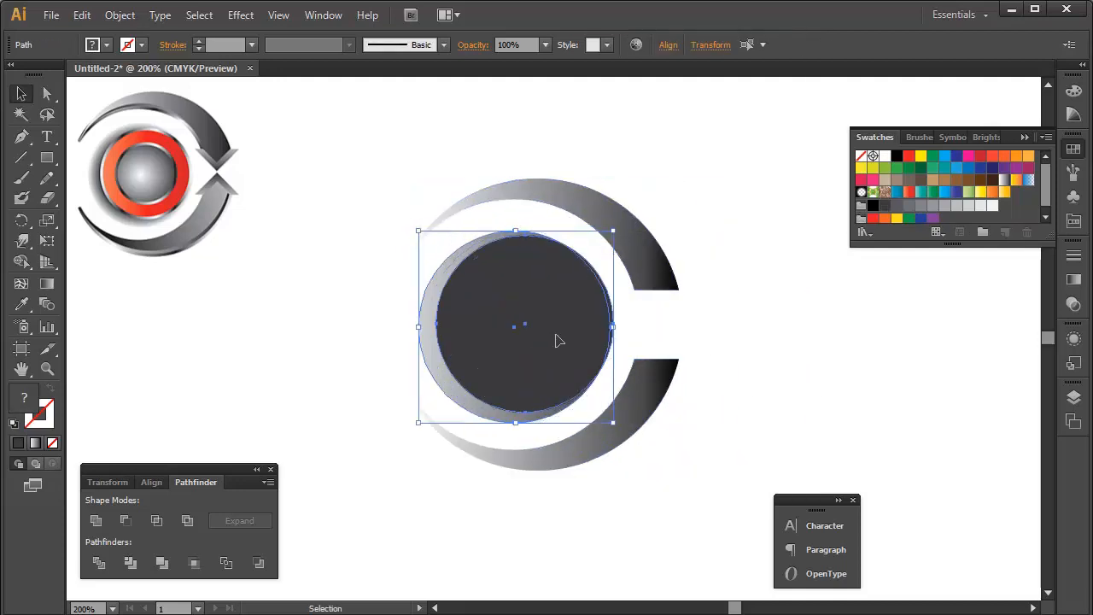
{"action": "left_click", "coordinate": [769, 295]}
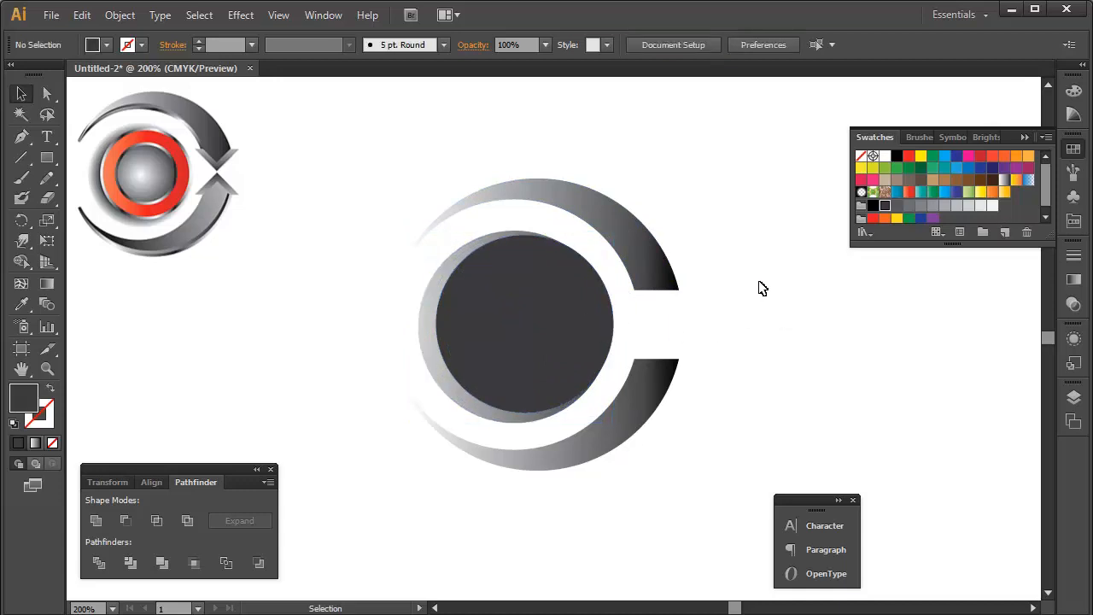
- Add an anchor point at the middle of the upper arc's flat end with the Pen tool
{"action": "left_click_drag", "start_coordinate": [783, 331], "coordinate": [714, 313]}
{"action": "key", "text": "z"}
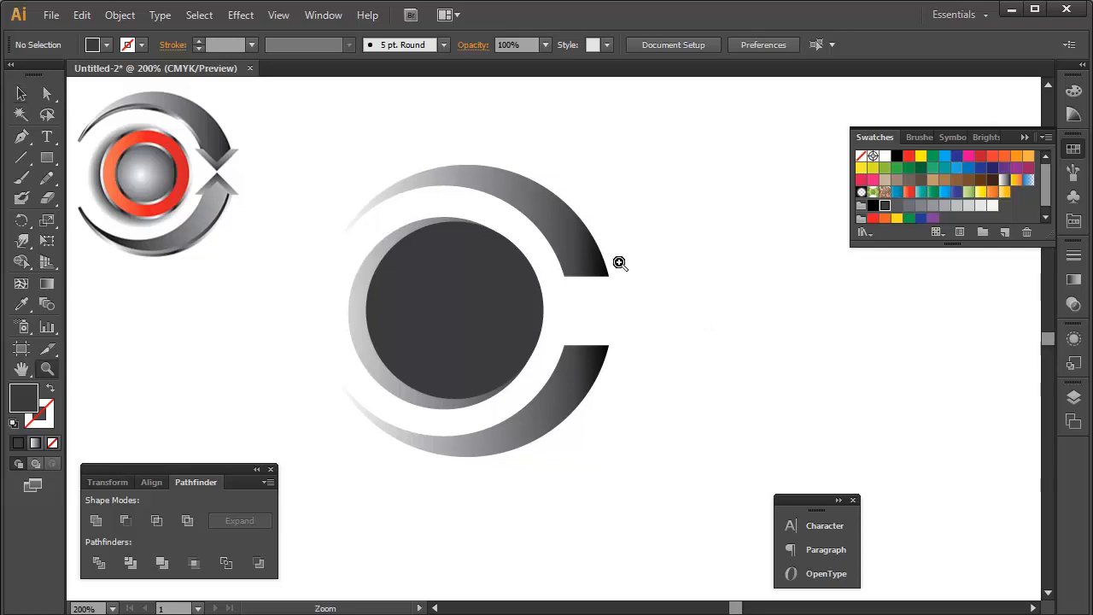
{"action": "left_click_drag", "start_coordinate": [427, 204], "coordinate": [663, 420]}
{"action": "key", "text": "a"}
{"action": "left_click", "coordinate": [586, 236]}
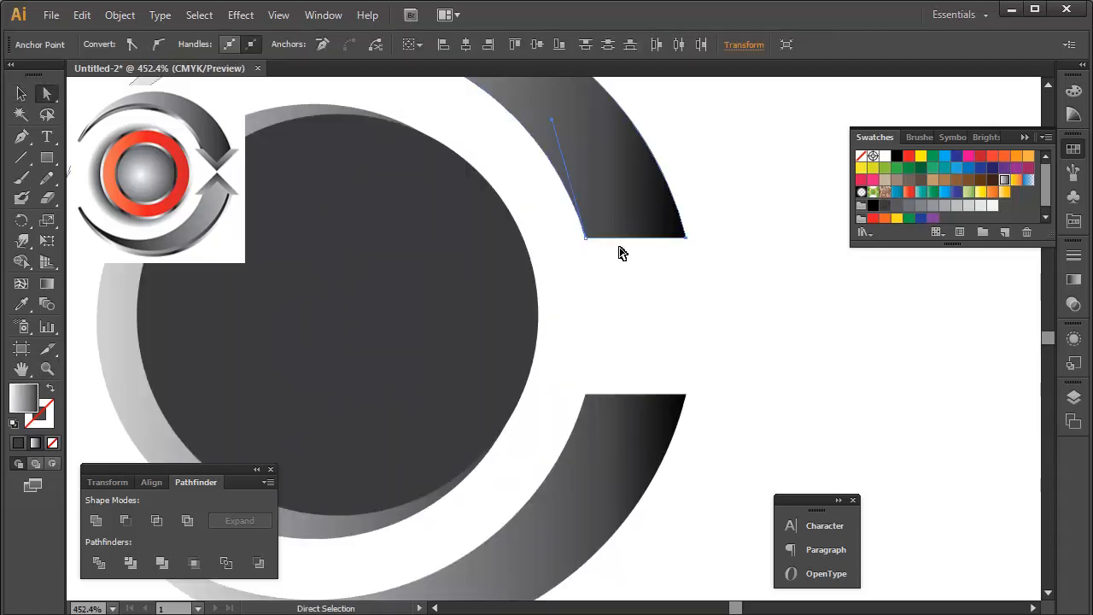
{"action": "left_click", "coordinate": [686, 237]}
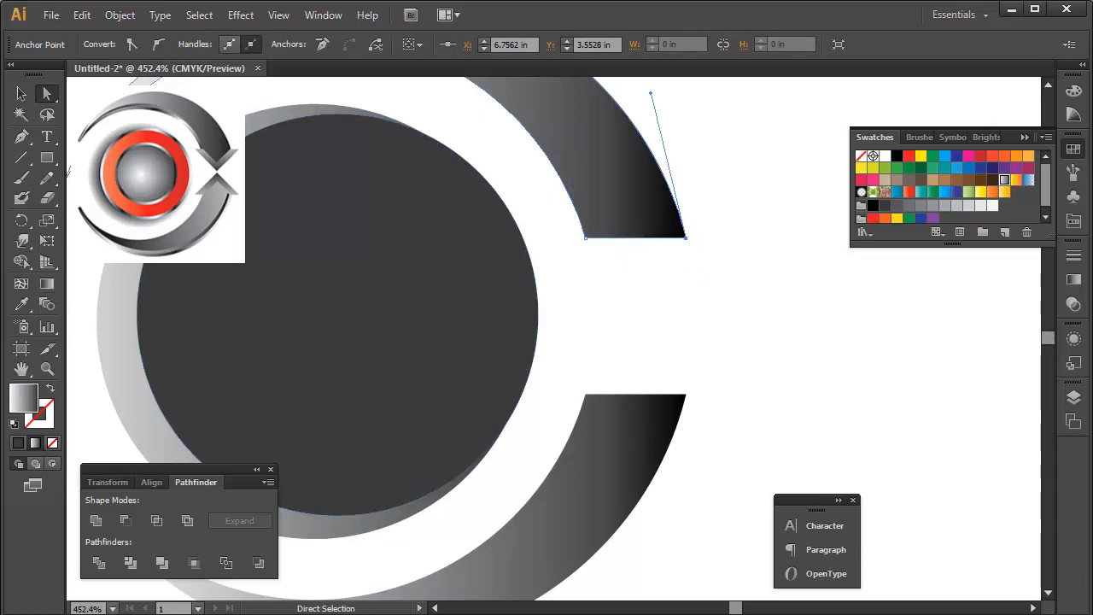
{"action": "left_click", "coordinate": [21, 136]}
{"action": "left_click", "coordinate": [635, 239]}
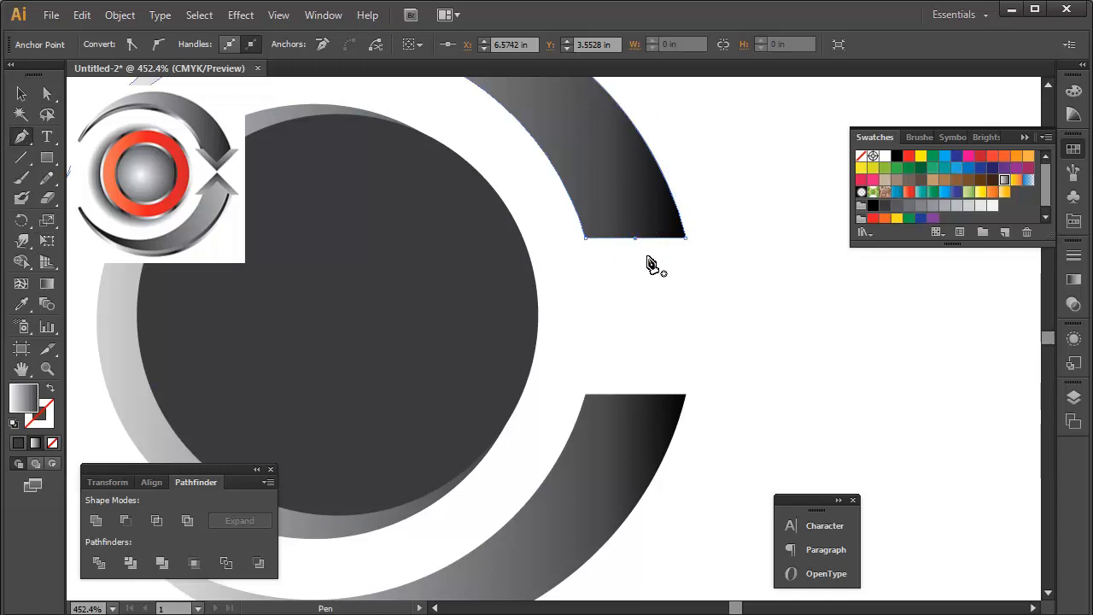
- Pull the new middle anchor of the upper arc's flat end downward to form a pointed arrow tip
{"action": "key", "text": "a"}
{"action": "left_click", "coordinate": [649, 256]}
{"action": "left_click", "coordinate": [634, 239]}
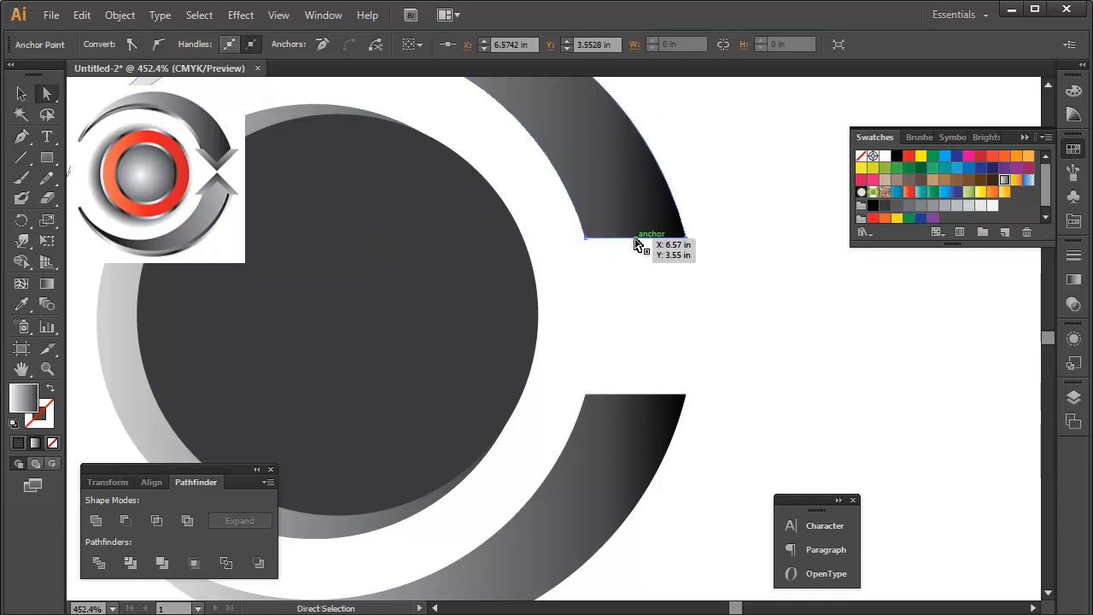
{"action": "left_click", "coordinate": [637, 256]}
{"action": "left_click", "coordinate": [635, 242]}
{"action": "left_click_drag", "start_coordinate": [636, 241], "coordinate": [643, 280]}
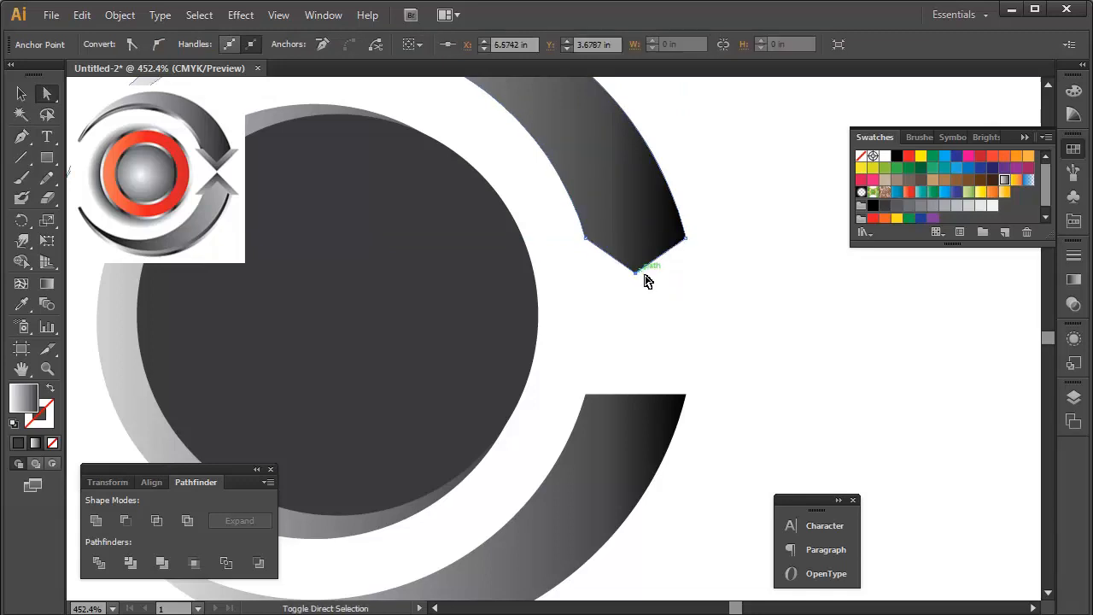
- Add an anchor point at the middle of the lower arc's flat end and pull it upward into a pointed arrow tip
{"action": "left_click", "coordinate": [668, 337]}
{"action": "left_click", "coordinate": [138, 335]}
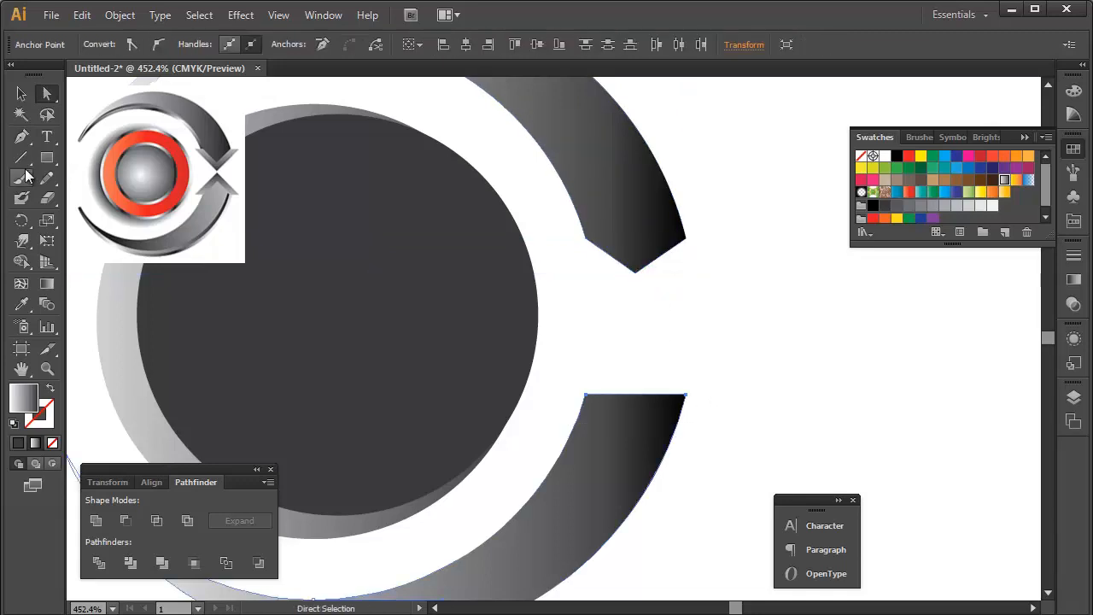
{"action": "key", "text": "p"}
{"action": "left_click", "coordinate": [636, 395]}
{"action": "key", "text": "a"}
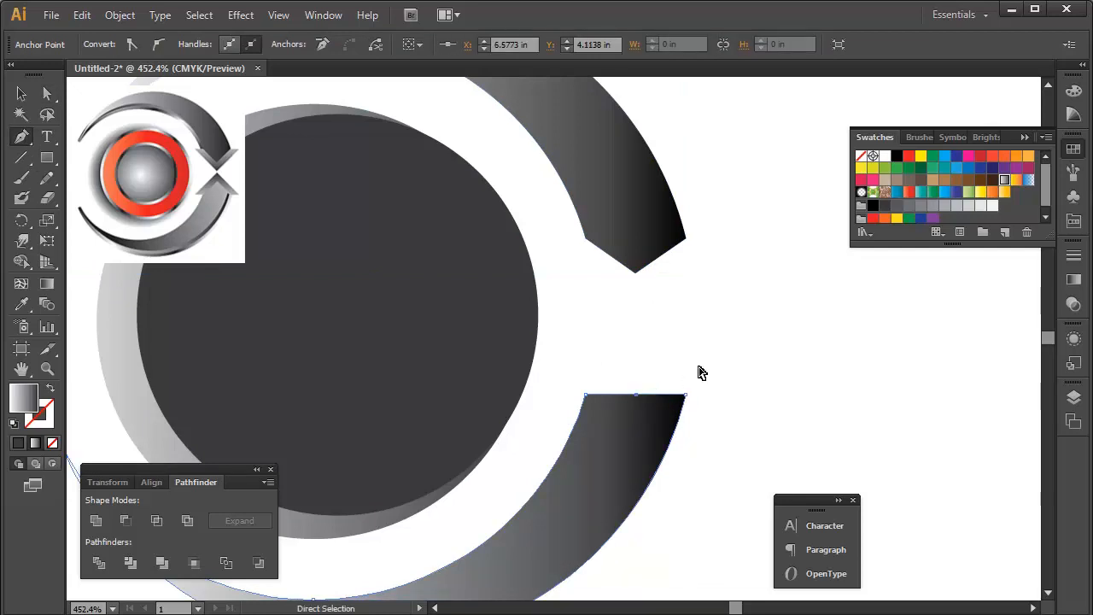
{"action": "mouse_move", "coordinate": [626, 370]}
{"action": "left_mouse_down"}
{"action": "mouse_move", "coordinate": [644, 402]}
{"action": "mouse_move", "coordinate": [631, 354]}
{"action": "left_mouse_up"}
{"action": "left_click", "coordinate": [761, 356]}
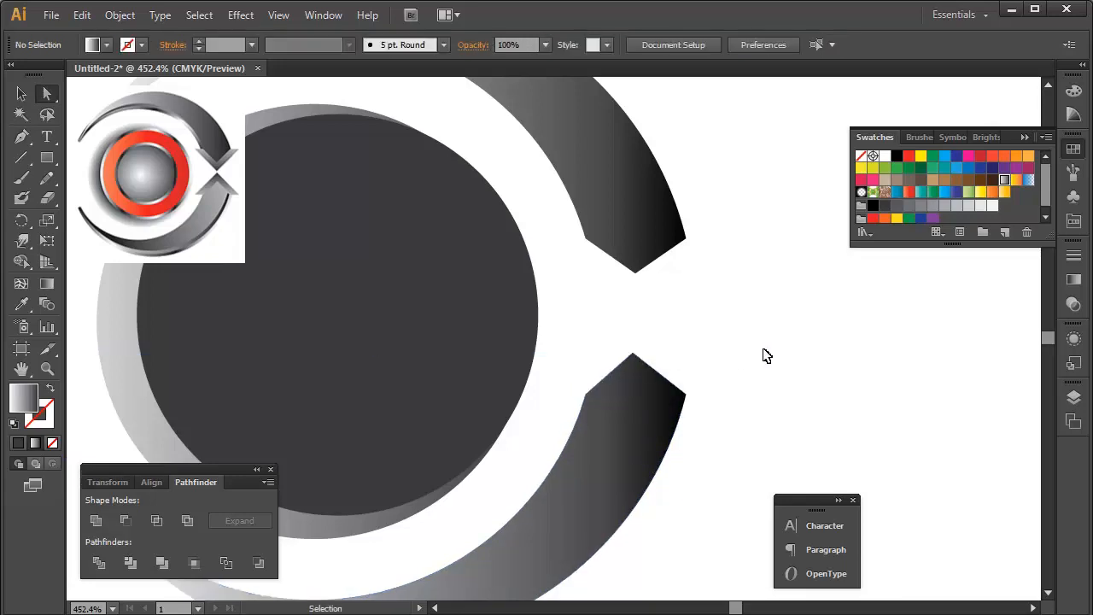
- Ungroup the two arrow-tipped arcs
{"action": "key", "text": "ctrl+minus"}
{"action": "key", "text": "ctrl+minus"}
{"action": "left_click_drag", "start_coordinate": [743, 326], "coordinate": [802, 355]}
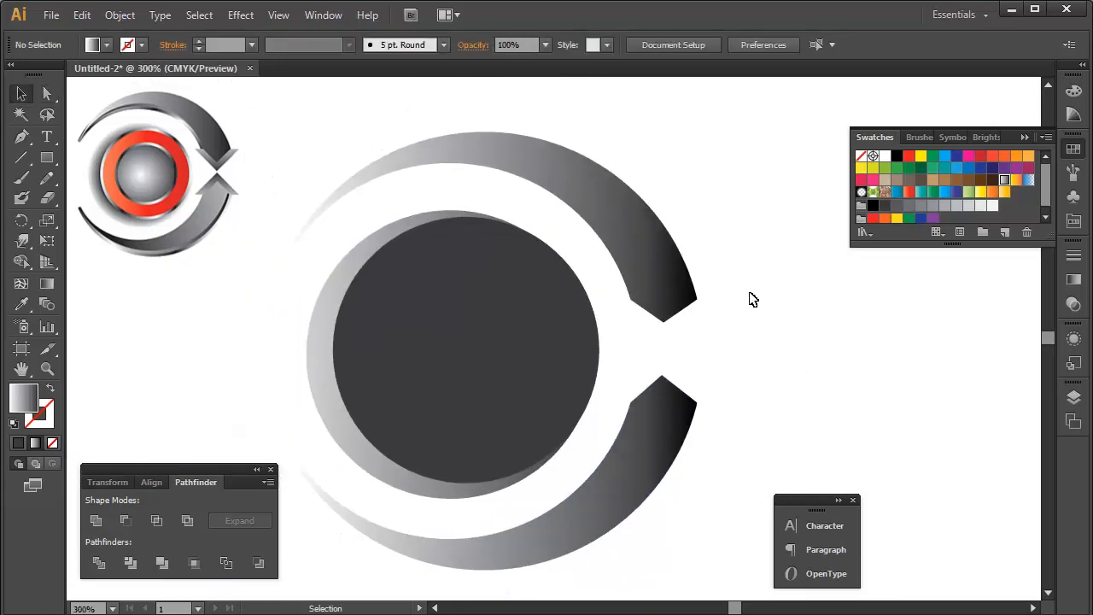
{"action": "left_click", "coordinate": [620, 234]}
{"action": "right_click", "coordinate": [628, 248]}
{"action": "left_click", "coordinate": [694, 351]}
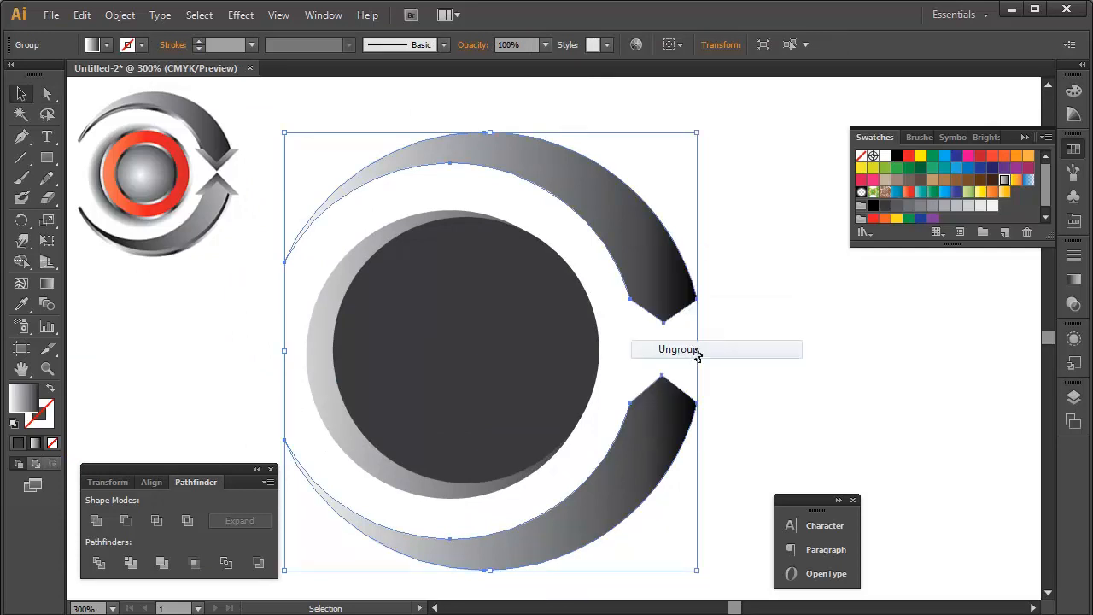
{"action": "left_click", "coordinate": [695, 349]}
- Duplicate the upper arc slightly below the original and rotate the copy slightly clockwise
{"action": "left_click", "coordinate": [661, 263]}
{"action": "left_click_drag", "start_coordinate": [657, 261], "coordinate": [665, 270], "text": "alt"}
{"action": "key", "text": "r"}
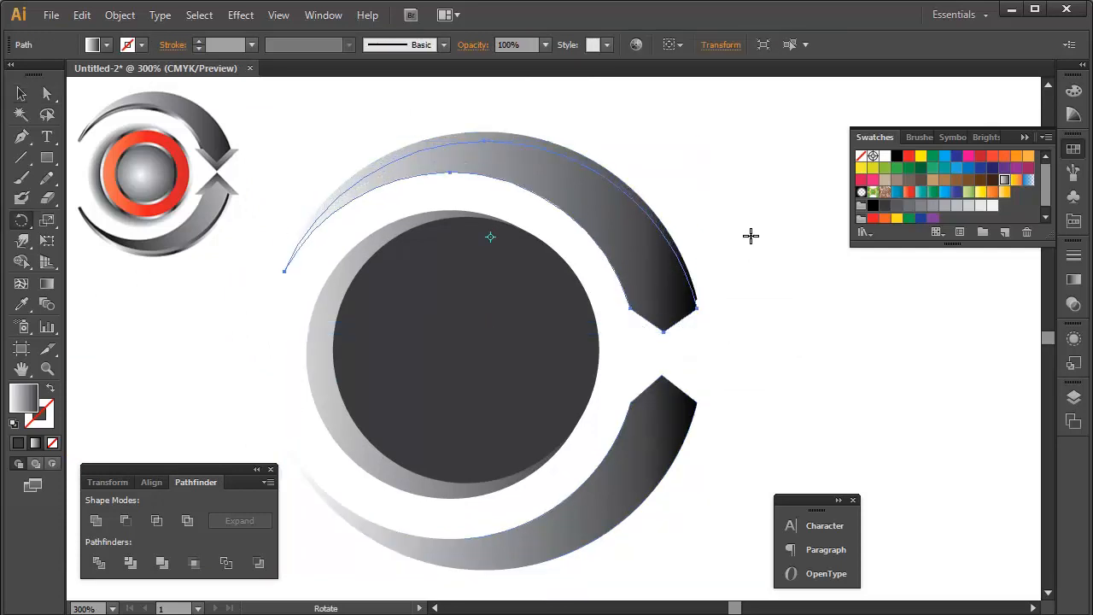
{"action": "mouse_move", "coordinate": [751, 237]}
{"action": "left_mouse_down"}
{"action": "mouse_move", "coordinate": [755, 245]}
{"action": "mouse_move", "coordinate": [752, 235]}
{"action": "left_mouse_up"}
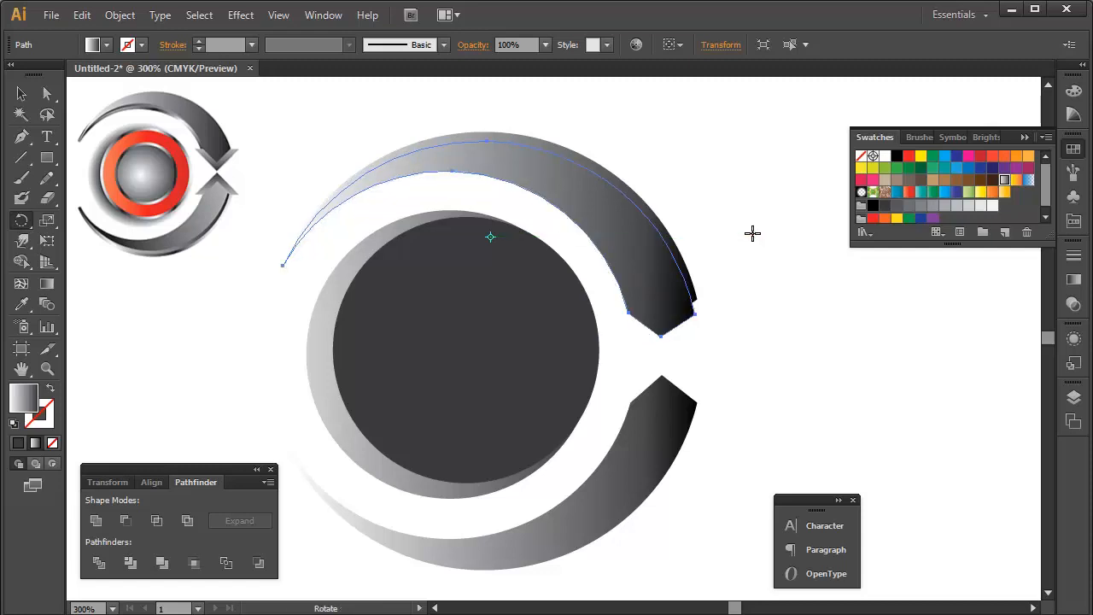
{"action": "key", "text": "v"}
- Reverse the gradient of the upper arc's copy so it runs from light at the arrow tip to dark at the tail
{"action": "key", "text": "g"}
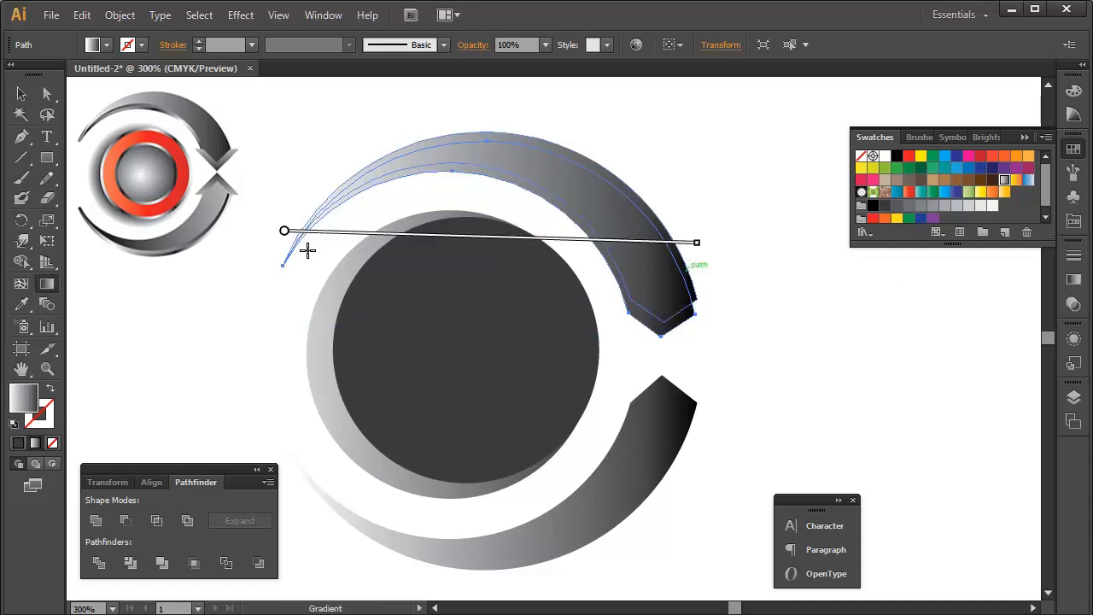
{"action": "left_click_drag", "start_coordinate": [292, 256], "coordinate": [701, 183]}
{"action": "mouse_move", "coordinate": [758, 230]}
{"action": "left_mouse_down"}
{"action": "mouse_move", "coordinate": [551, 214]}
{"action": "mouse_move", "coordinate": [321, 250]}
{"action": "left_mouse_up"}
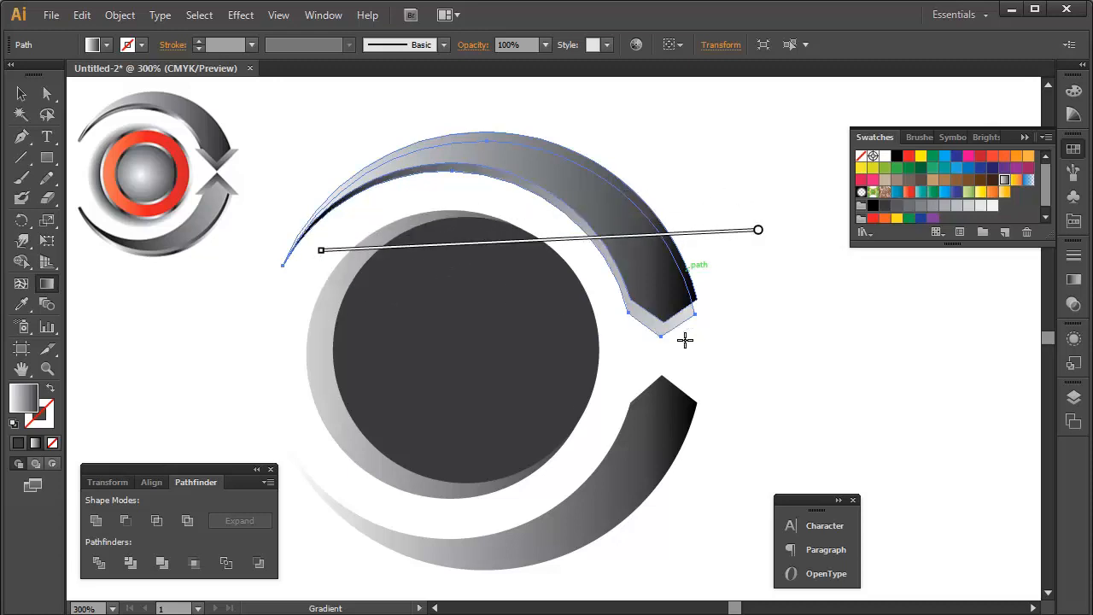
{"action": "left_click", "coordinate": [787, 347], "text": "ctrl"}
{"action": "key", "text": "v"}
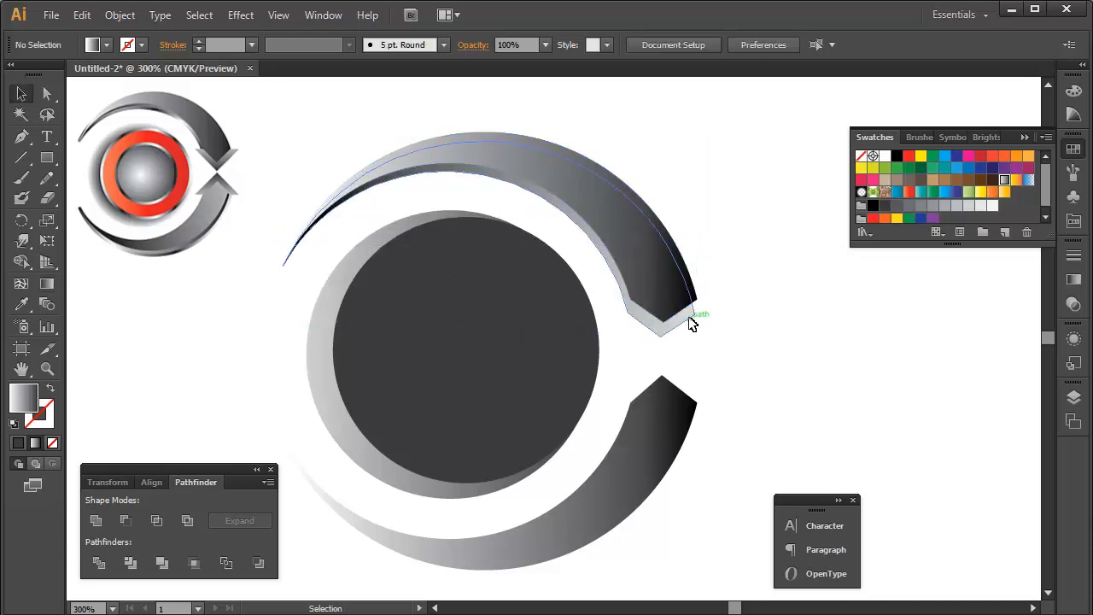
{"action": "left_click", "coordinate": [690, 317]}
{"action": "left_click", "coordinate": [710, 335]}
- Duplicate the lower arc slightly above the original and reverse the copy's gradient, light at the arrow tip and dark at the tail
{"action": "left_click_drag", "start_coordinate": [695, 356], "coordinate": [704, 337]}
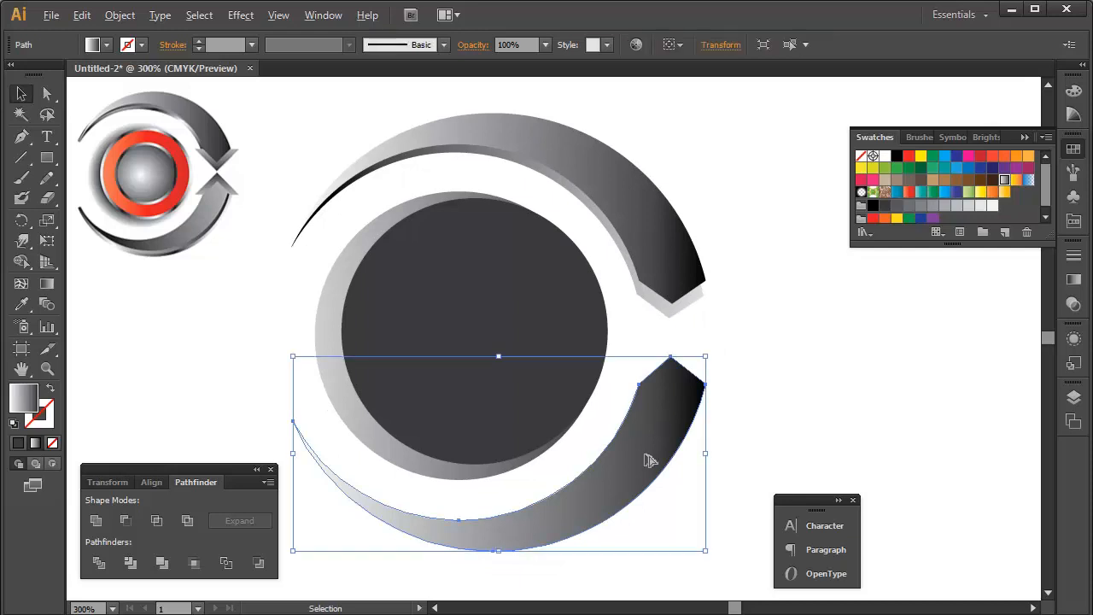
{"action": "left_click_drag", "start_coordinate": [649, 456], "coordinate": [649, 446]}
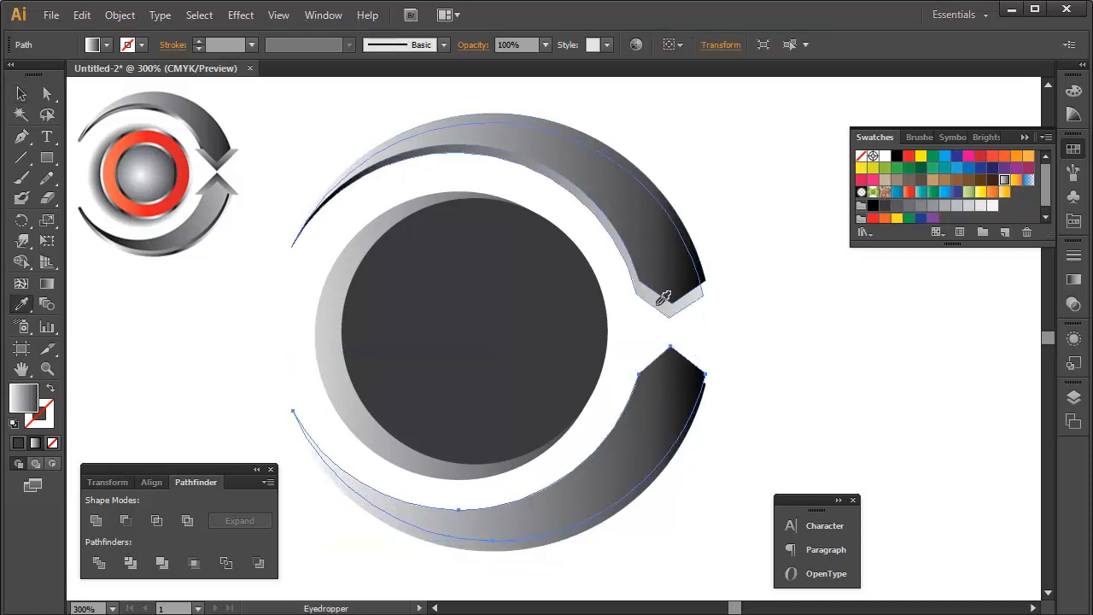
{"action": "key", "text": "g"}
{"action": "left_click_drag", "start_coordinate": [727, 421], "coordinate": [301, 482]}
{"action": "left_click", "coordinate": [814, 378], "text": "ctrl"}
{"action": "key", "text": "v"}
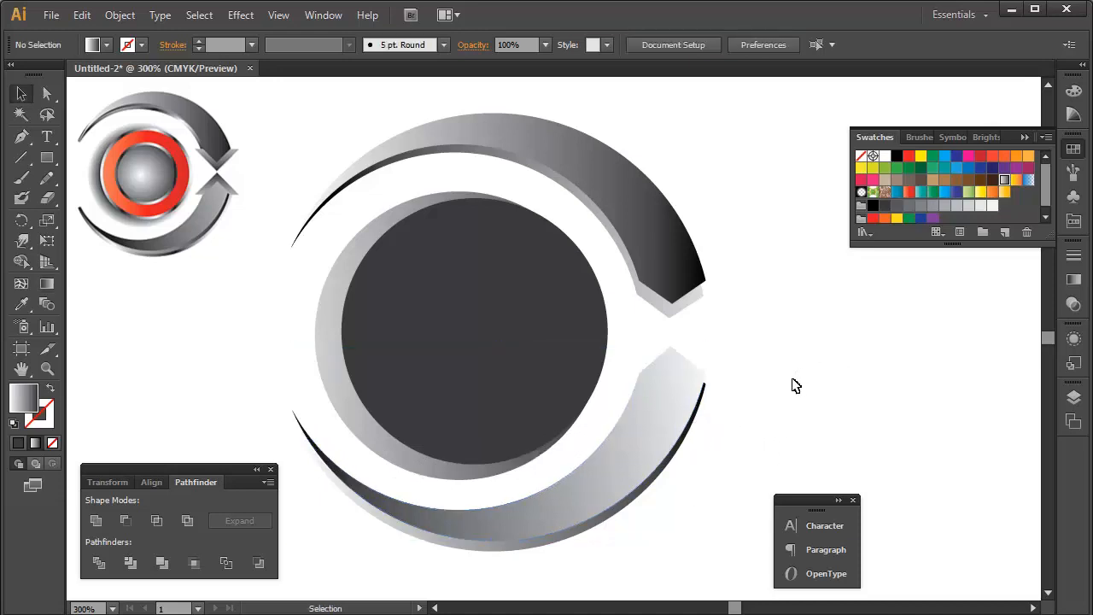
- Fine-tune the vertical offset between the original lower arc and its light copy, leaving the original slightly lower
{"action": "left_click_drag", "start_coordinate": [761, 321], "coordinate": [772, 320]}
{"action": "left_click", "coordinate": [630, 475]}
{"action": "left_click", "coordinate": [726, 483]}
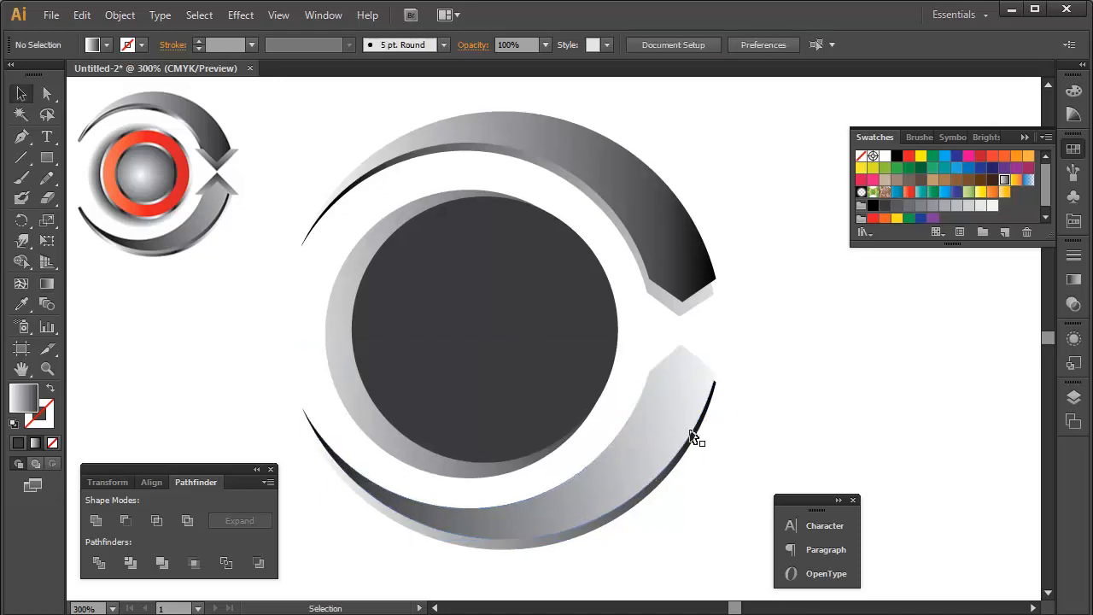
{"action": "left_click", "coordinate": [656, 456]}
{"action": "left_click", "coordinate": [805, 390]}
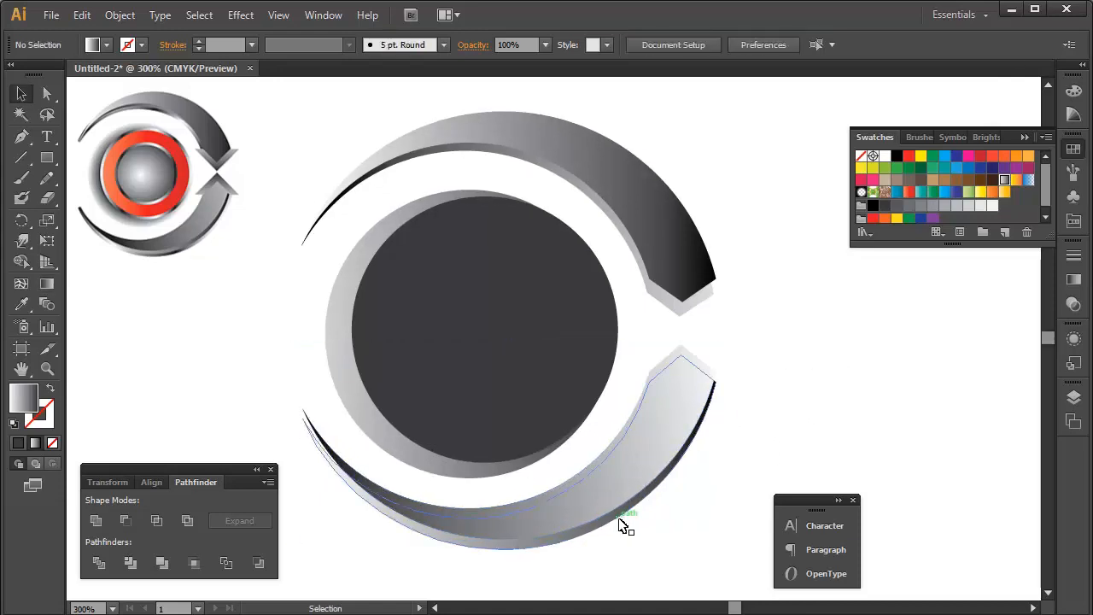
{"action": "left_click", "coordinate": [620, 524]}
{"action": "key", "text": "Down"}
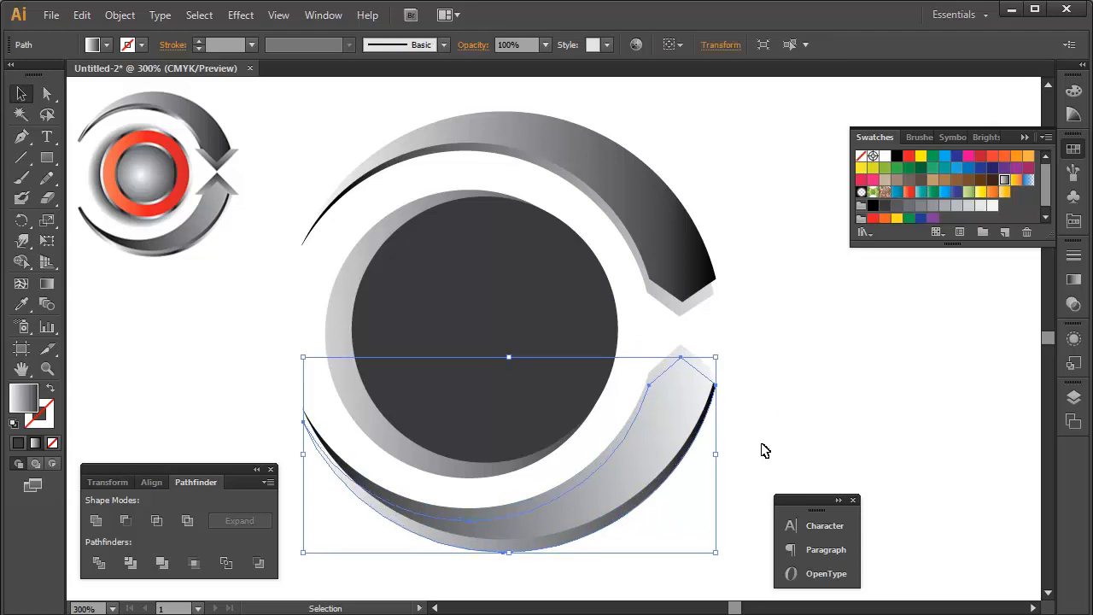
{"action": "key", "text": "Up"}
{"action": "key", "text": "Up"}
{"action": "key", "text": "Up"}
{"action": "key", "text": "Up"}
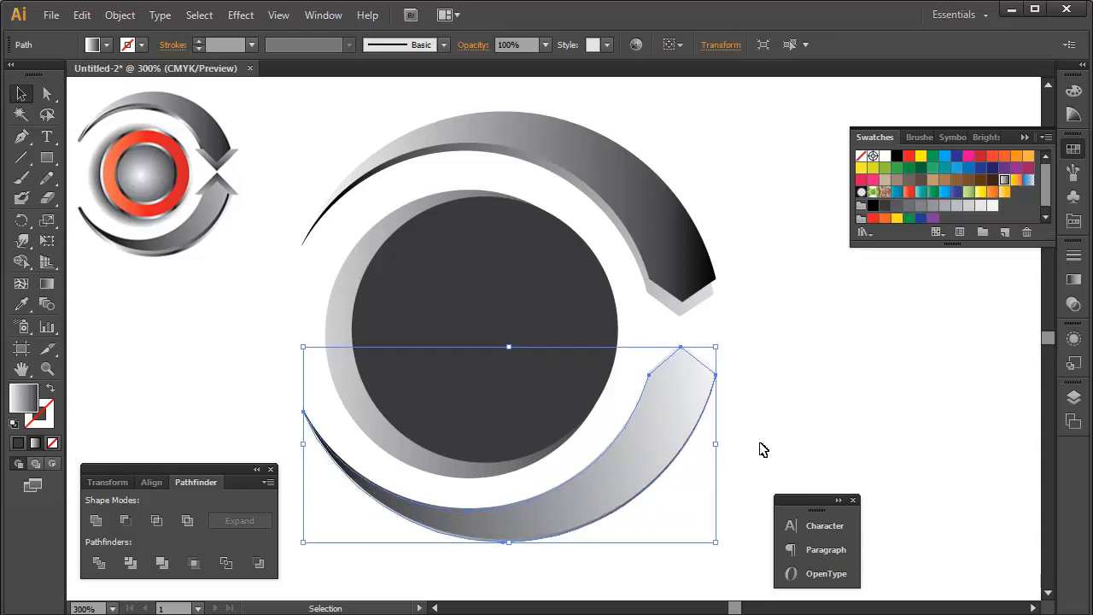
{"action": "key", "text": "Down"}
{"action": "key", "text": "Down"}
{"action": "key", "text": "Down"}
{"action": "key", "text": "Down"}
{"action": "key", "text": "Up"}
{"action": "key", "text": "Up"}
{"action": "key", "text": "Up"}
{"action": "key", "text": "Up"}
{"action": "key", "text": "Up"}
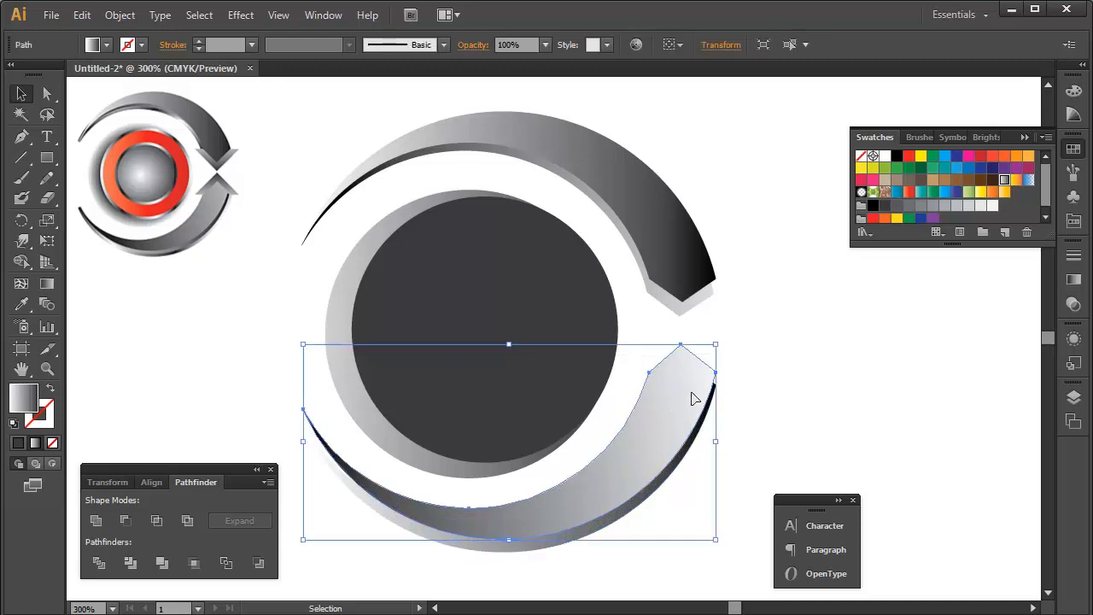
- Rotate the light copy of the lower arc slightly counterclockwise around its centre
{"action": "key", "text": "r"}
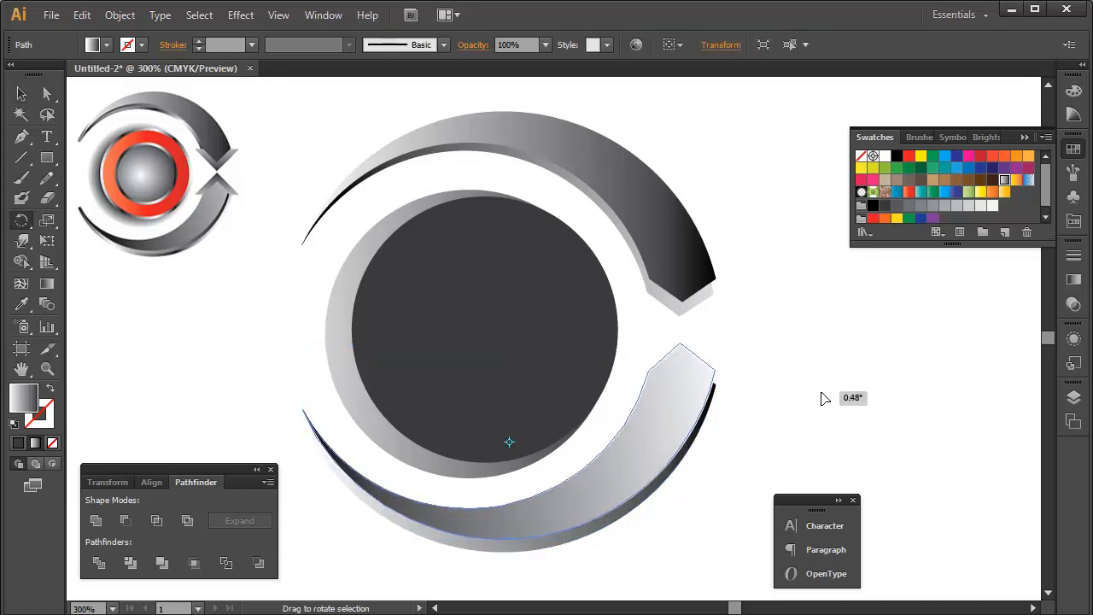
{"action": "left_click", "coordinate": [692, 514], "text": "ctrl"}
{"action": "key", "text": "v"}
{"action": "left_click_drag", "start_coordinate": [692, 515], "coordinate": [632, 488]}
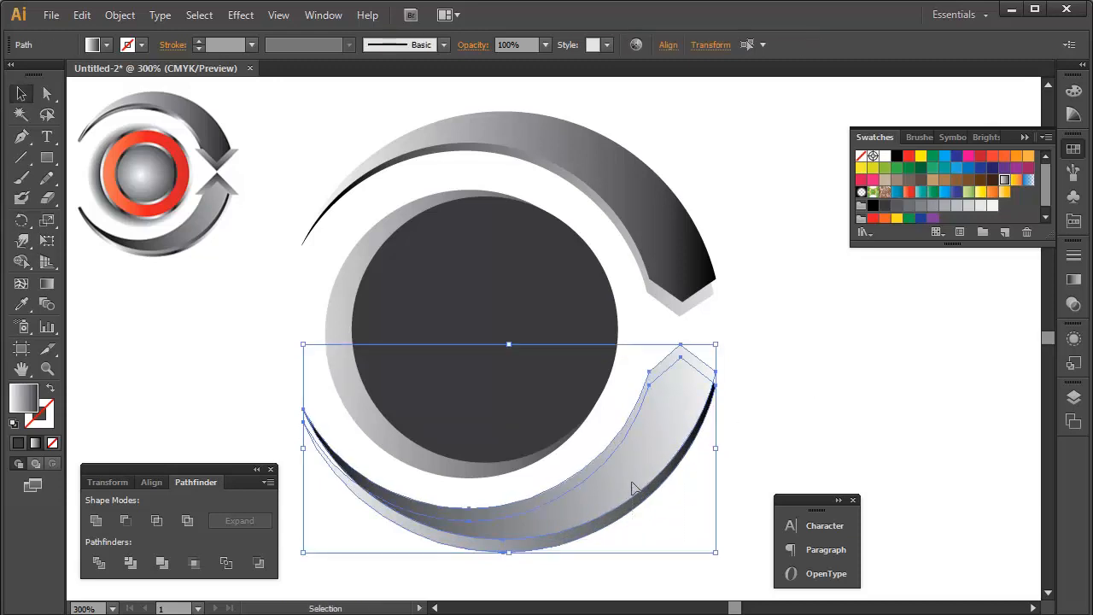
{"action": "left_click", "coordinate": [873, 372]}
{"action": "left_click", "coordinate": [567, 518]}
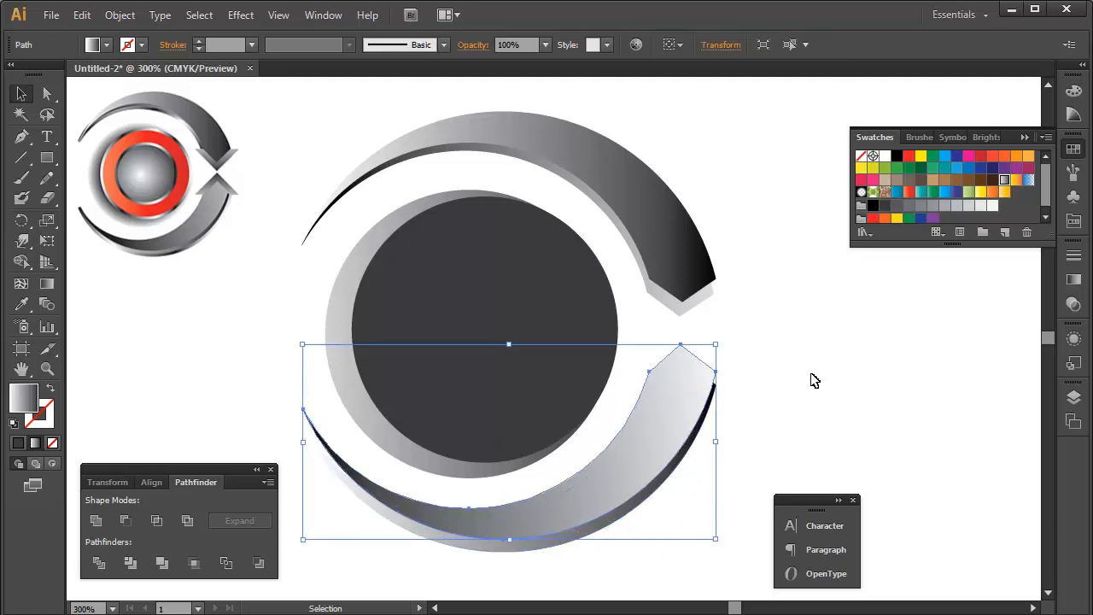
{"action": "key", "text": "r"}
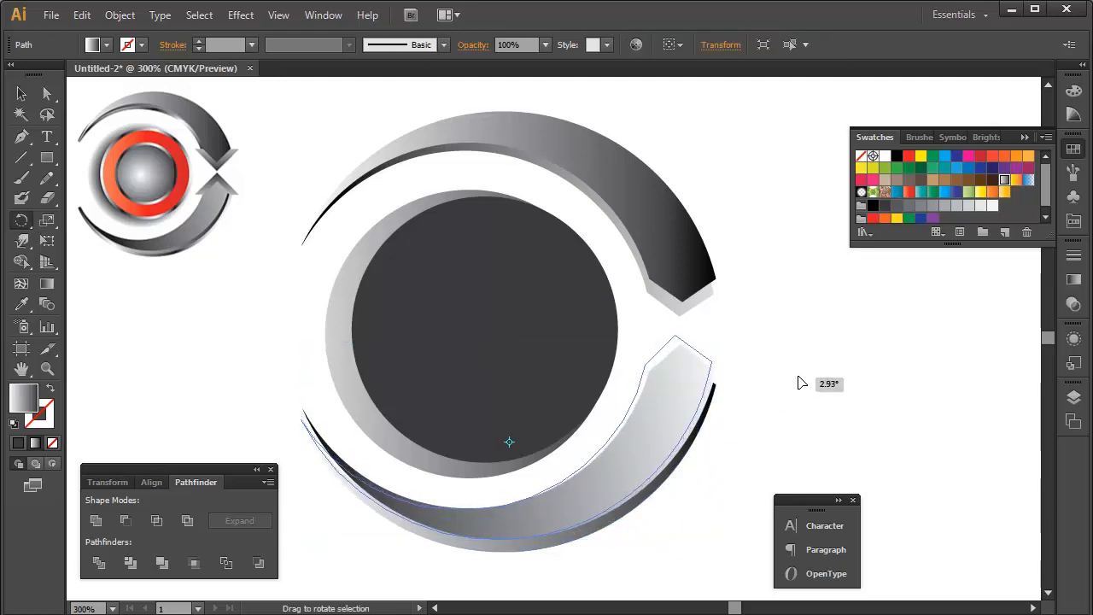
{"action": "key", "text": "v"}
{"action": "left_click", "coordinate": [364, 534]}
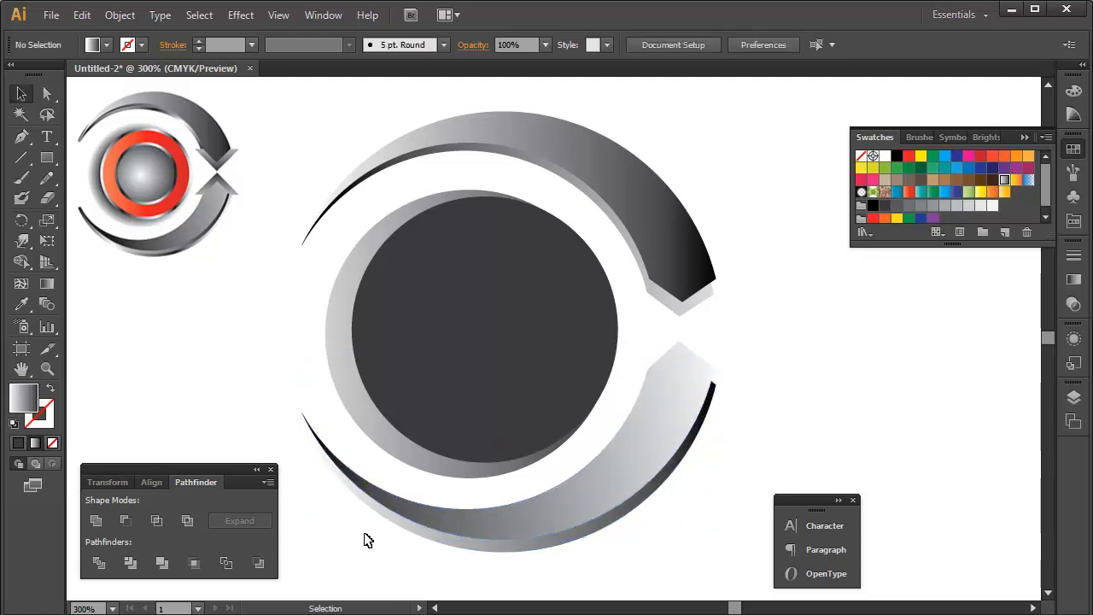
{"action": "left_click_drag", "start_coordinate": [380, 491], "coordinate": [382, 509]}
{"action": "left_click", "coordinate": [778, 401]}
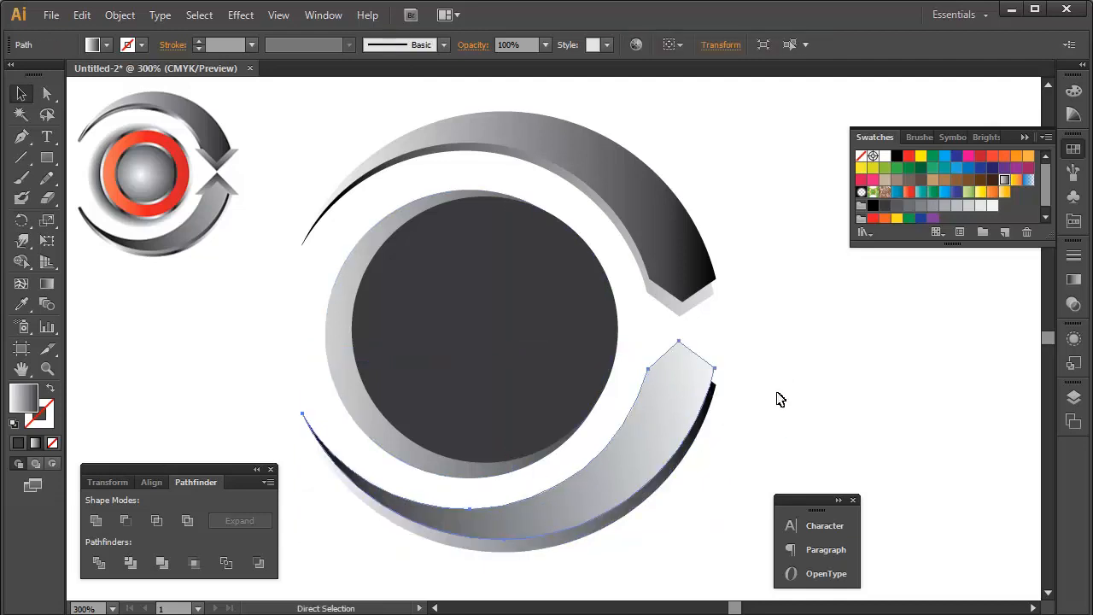
- Draw a large rectangle over the emblem, fill it with a red swatch and send it to the back as a background
{"action": "left_click_drag", "start_coordinate": [184, 116], "coordinate": [893, 574]}
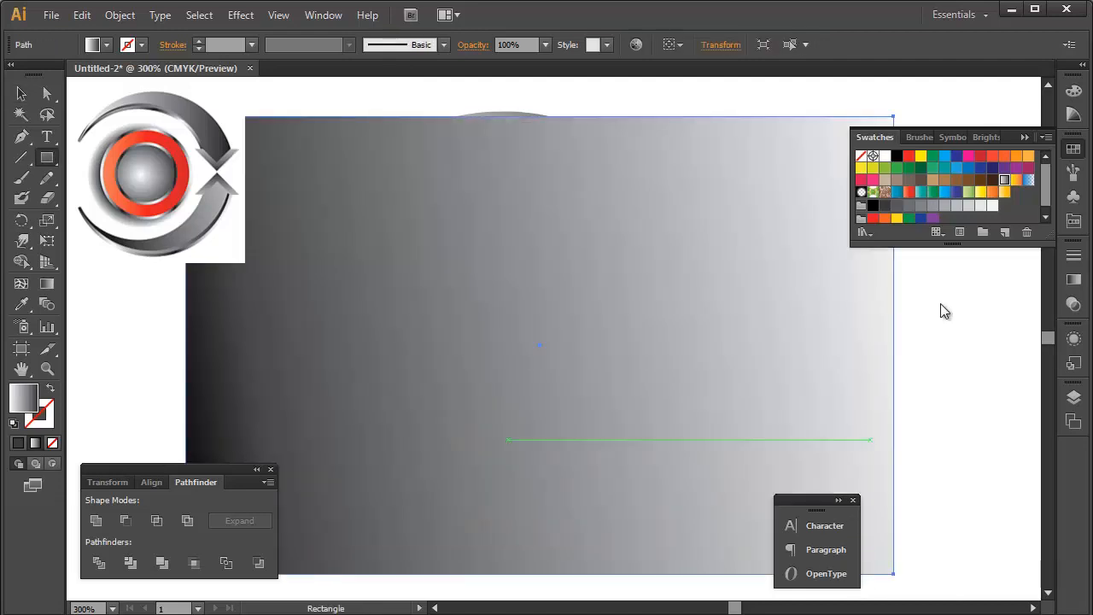
{"action": "left_click", "coordinate": [981, 155]}
{"action": "key", "text": "v"}
{"action": "key", "text": "ctrl+shift+bracketleft"}
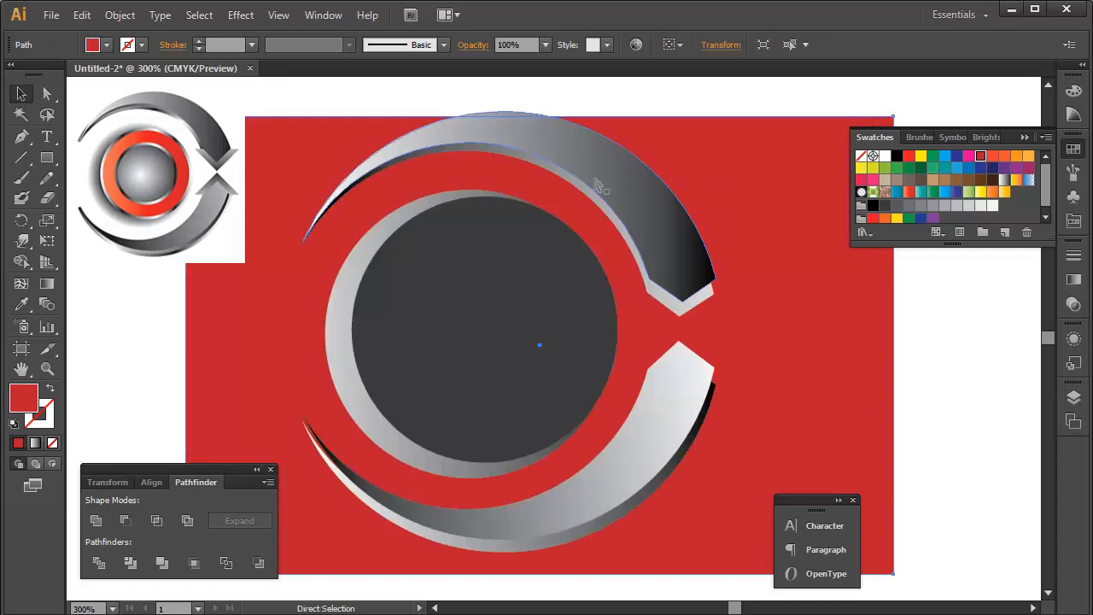
{"action": "key", "text": "ctrl+shift+a"}
- Rotate the light copy of the lower arc a little further counterclockwise
{"action": "left_click", "coordinate": [670, 431]}
{"action": "key", "text": "r"}
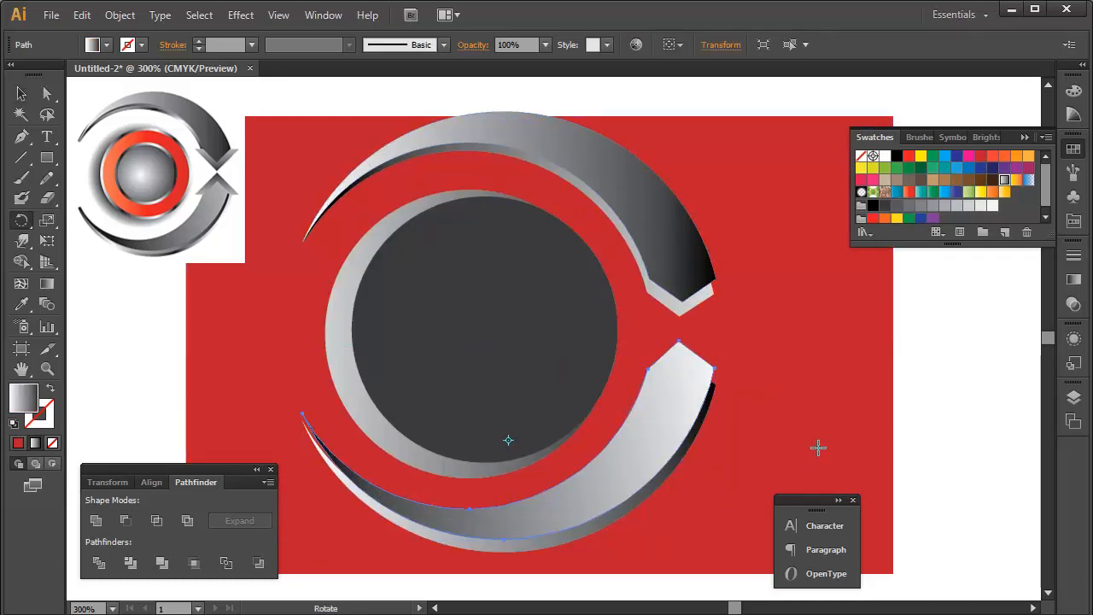
{"action": "left_click_drag", "start_coordinate": [818, 448], "coordinate": [813, 424]}
{"action": "key", "text": "v"}
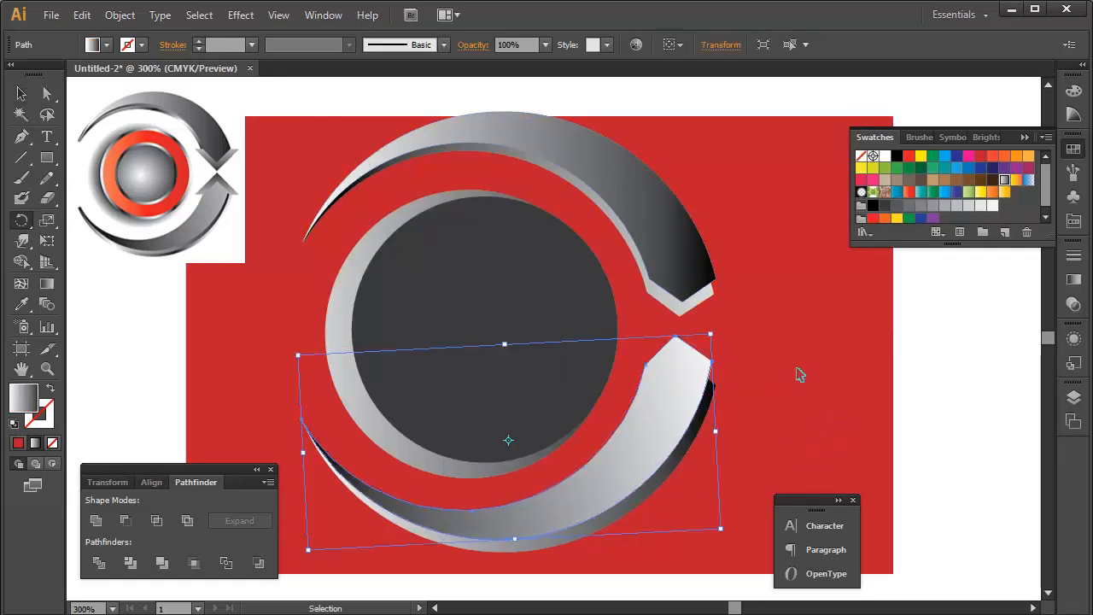
{"action": "key", "text": "ctrl+shift+a"}
{"action": "key", "text": "v"}
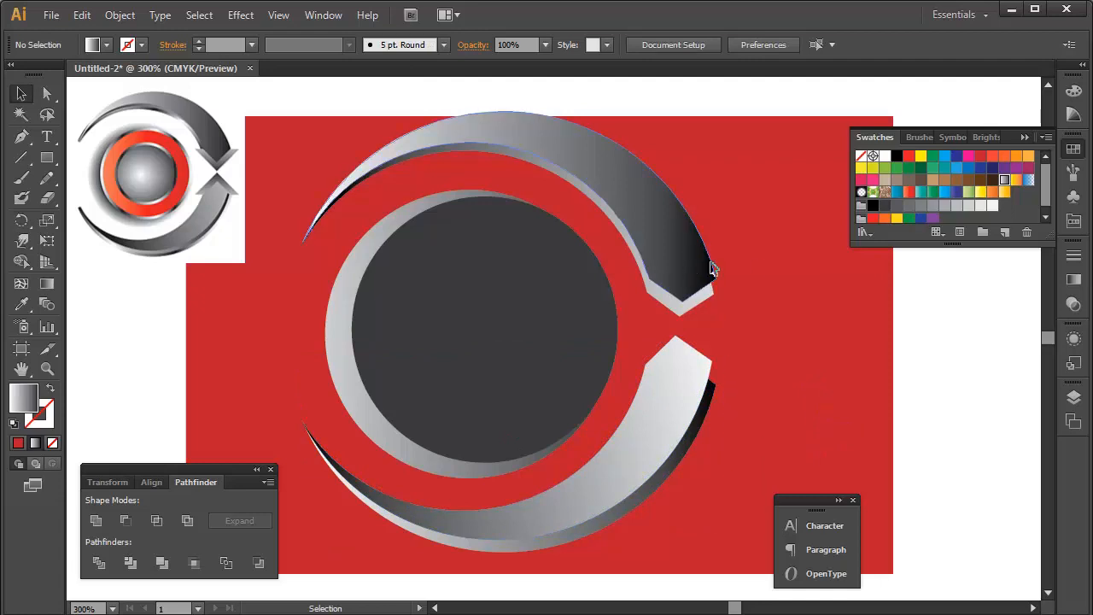
- Rotate the light copy behind the upper arc slightly clockwise
{"action": "left_click", "coordinate": [697, 307]}
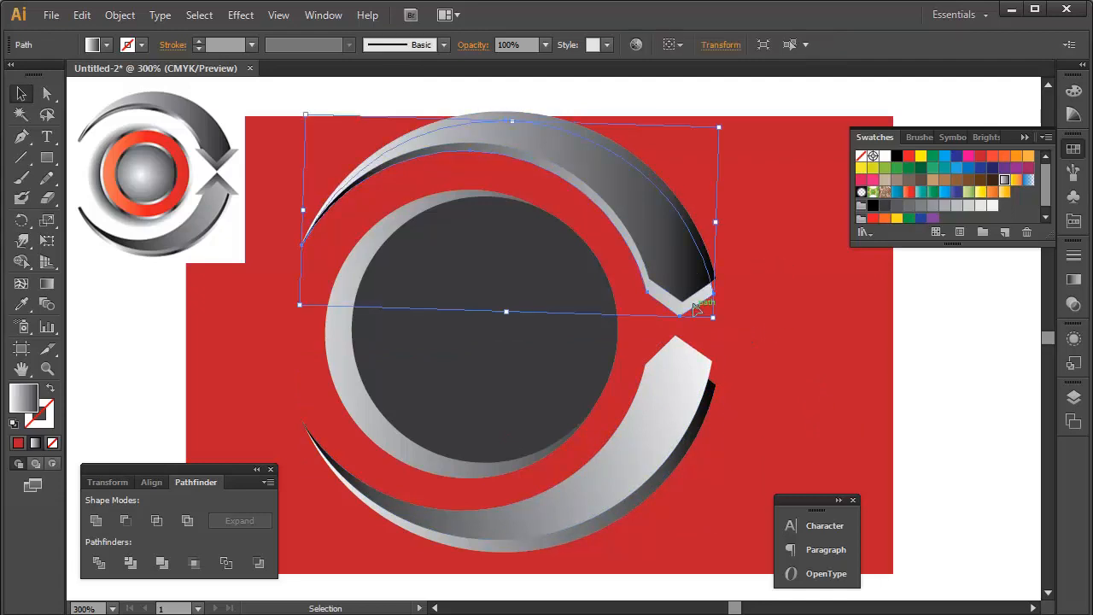
{"action": "key", "text": "r"}
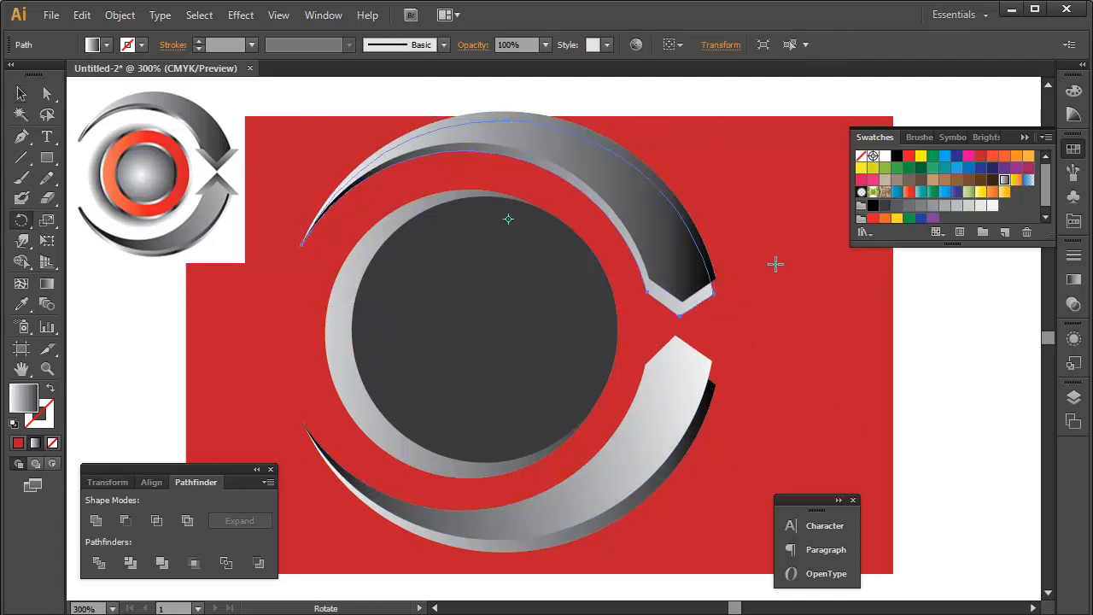
{"action": "left_click_drag", "start_coordinate": [775, 266], "coordinate": [773, 272]}
{"action": "left_click", "coordinate": [786, 269], "text": "ctrl"}
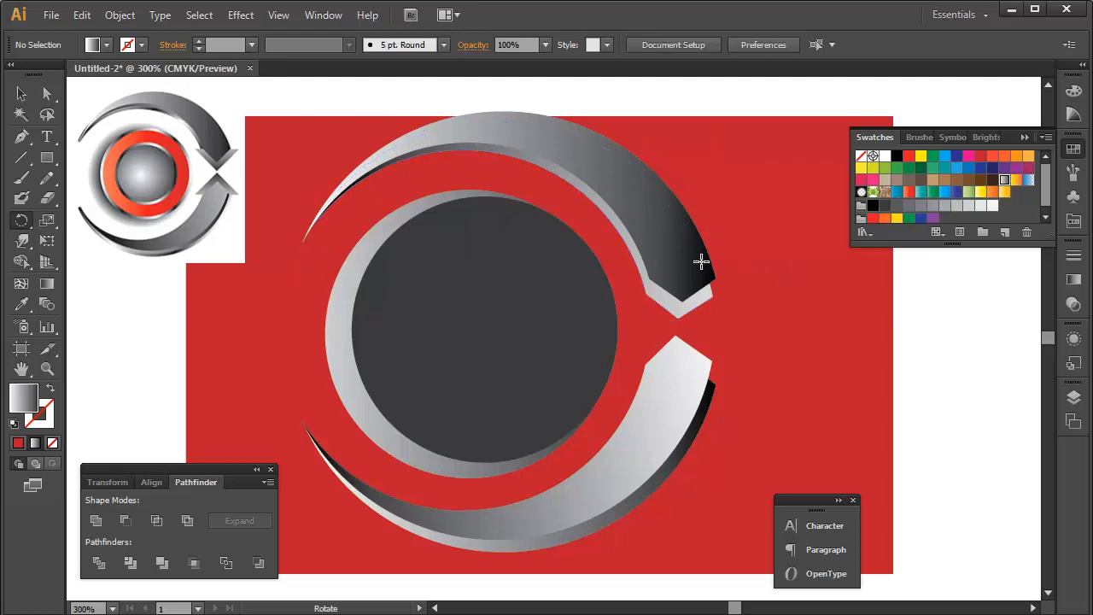
- Rotate the dark upper arc slightly counterclockwise to expose more of the light arc's arrow tip beneath it
{"action": "key", "text": "v"}
{"action": "left_click", "coordinate": [701, 261]}
{"action": "key", "text": "r"}
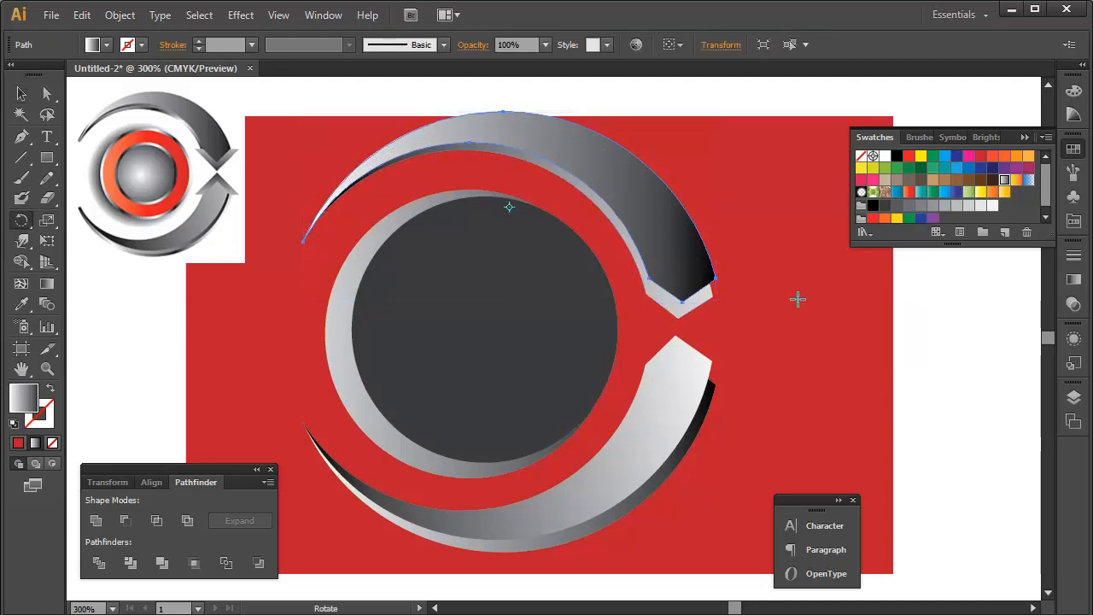
{"action": "left_click_drag", "start_coordinate": [798, 299], "coordinate": [798, 293]}
{"action": "key", "text": "ctrl+shift+a"}
{"action": "key", "text": "v"}
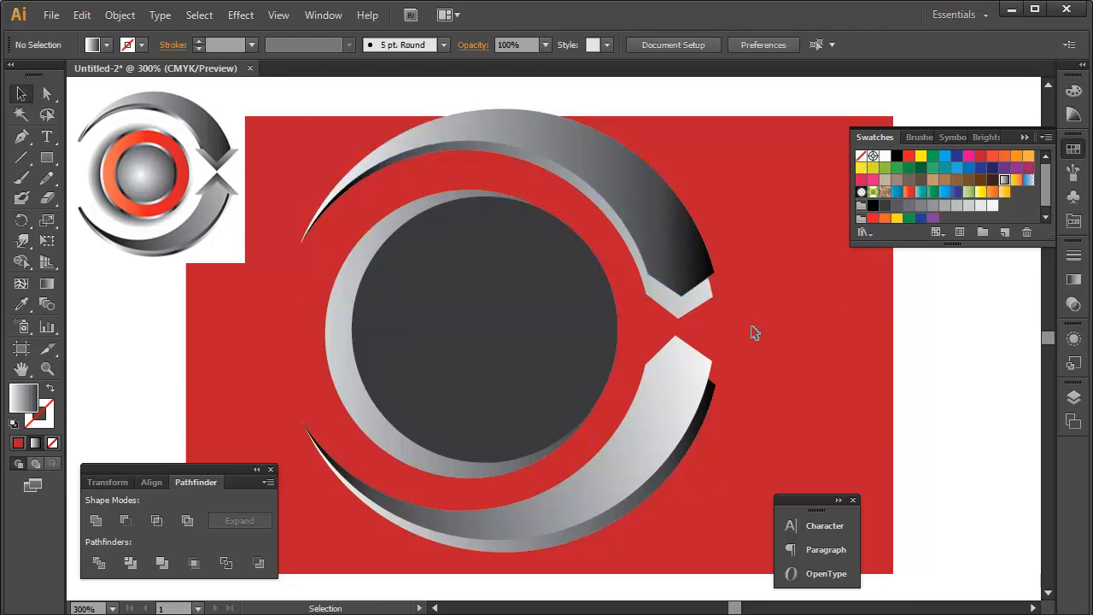
- Shift the dark upper arc slightly up and to the right over its light copy
{"action": "left_click", "coordinate": [691, 274]}
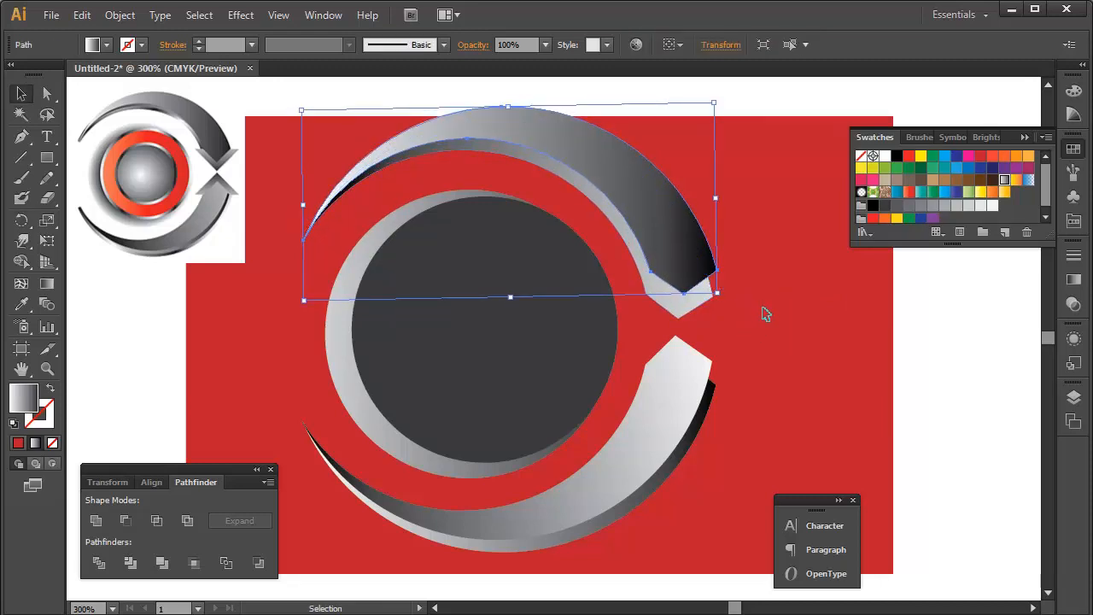
{"action": "key", "text": "ctrl+shift+a"}
{"action": "left_click", "coordinate": [700, 438]}
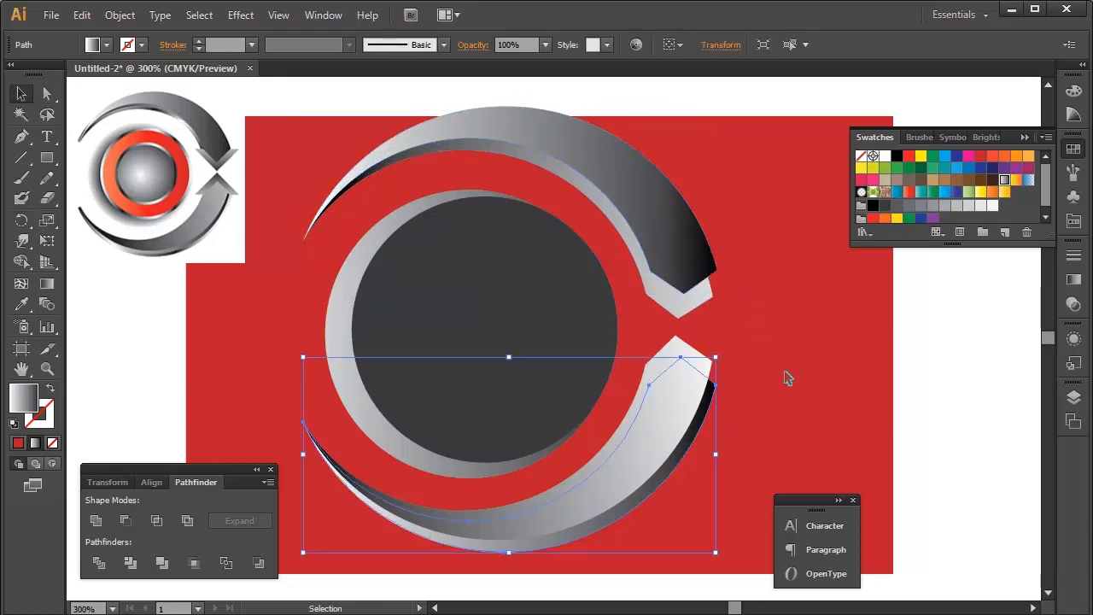
{"action": "key", "text": "ctrl+shift+a"}
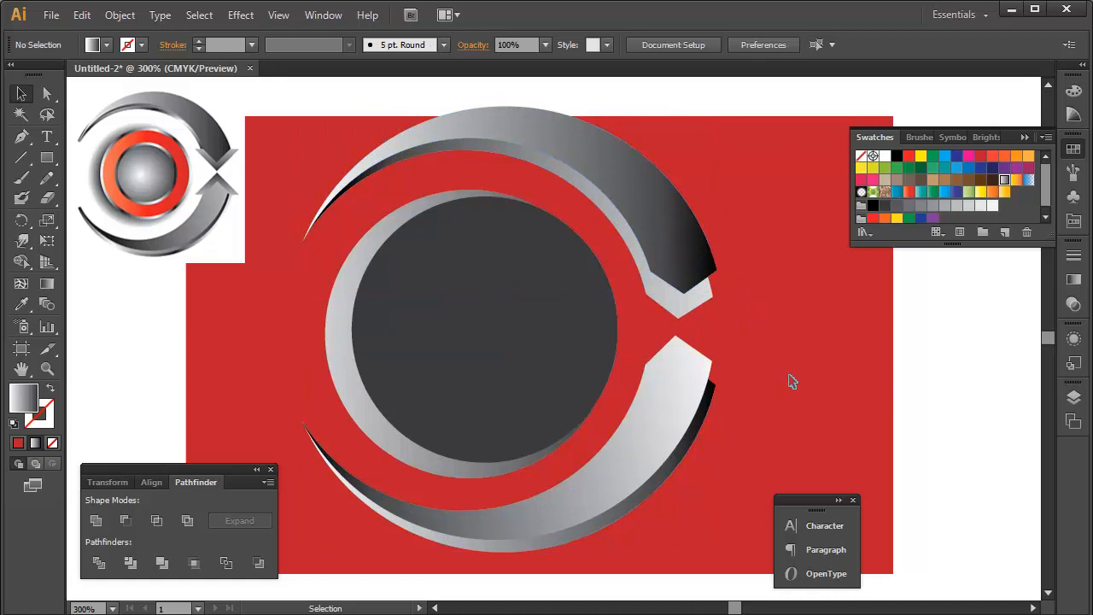
- Try to pull the outer tip corner of the light upper arc outward beyond the dark arc's edge
{"action": "left_click_drag", "start_coordinate": [730, 290], "coordinate": [731, 305]}
{"action": "left_click", "coordinate": [719, 309]}
{"action": "key", "text": "p"}
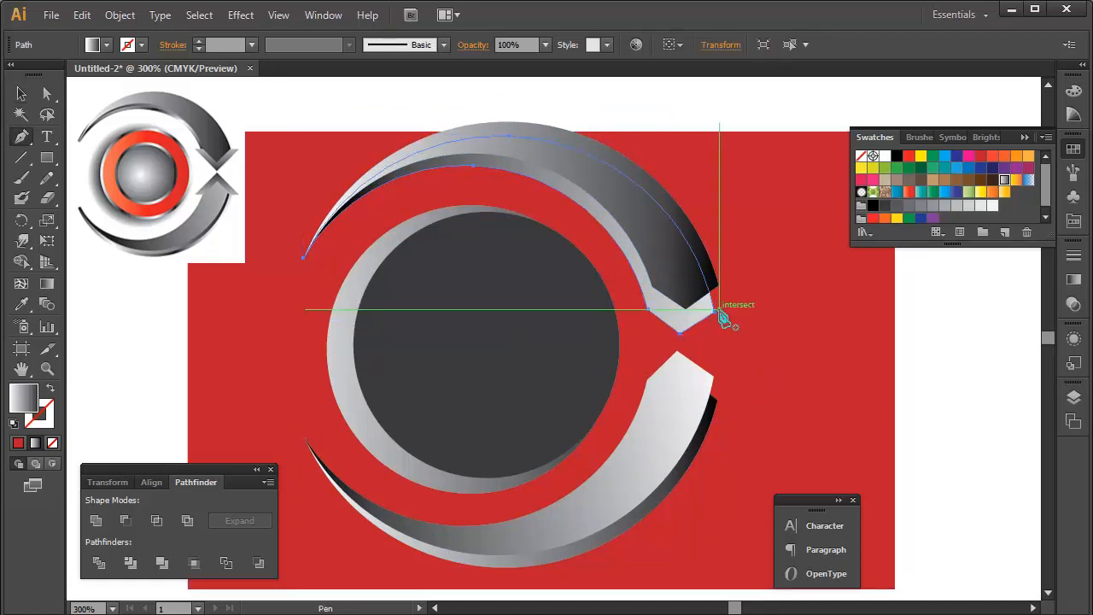
{"action": "key", "text": "ctrl"}
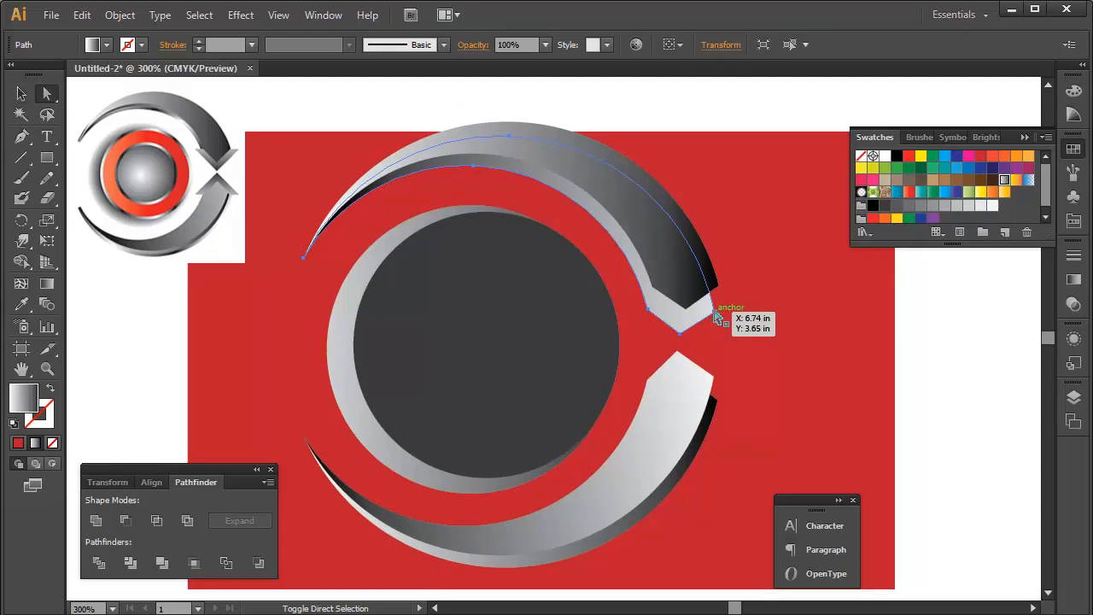
{"action": "left_click_drag", "start_coordinate": [715, 313], "coordinate": [724, 300]}
{"action": "left_click", "coordinate": [927, 367]}
- Try to widen the light upper arc's visible outer edge by moving its tip corner farther outward
{"action": "key", "text": "z"}
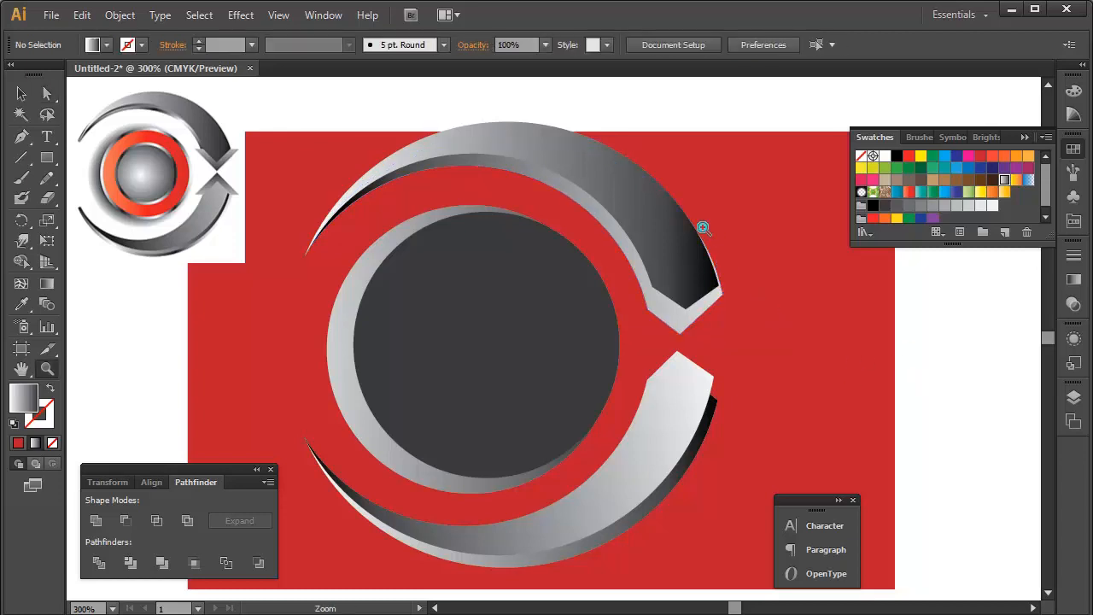
{"action": "left_click_drag", "start_coordinate": [666, 202], "coordinate": [809, 423]}
{"action": "key", "text": "a"}
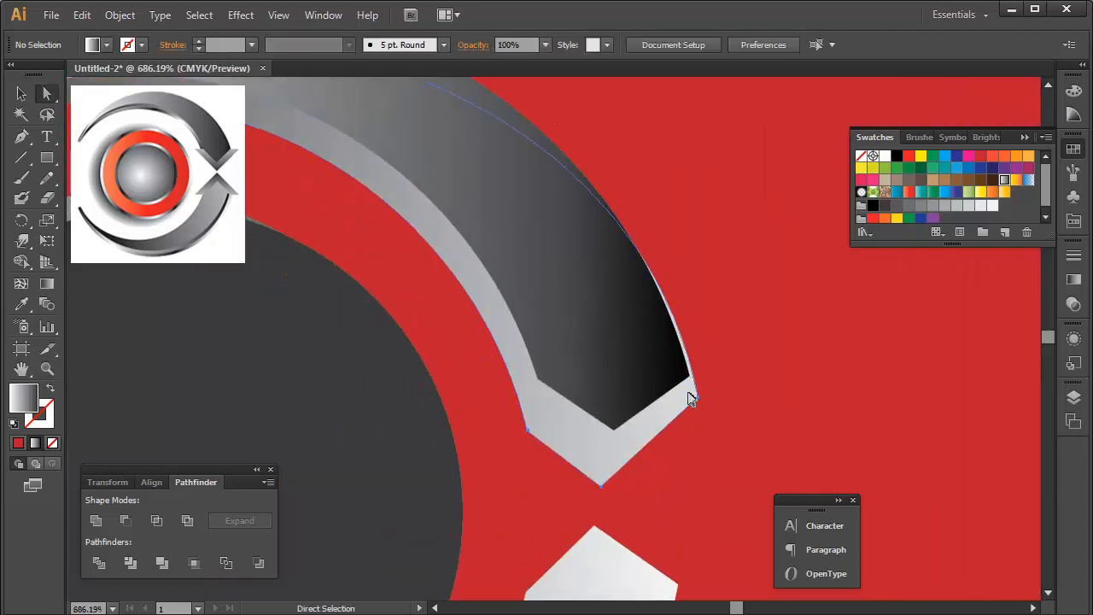
{"action": "mouse_move", "coordinate": [696, 396]}
{"action": "left_mouse_down"}
{"action": "mouse_move", "coordinate": [717, 414]}
{"action": "mouse_move", "coordinate": [788, 333]}
{"action": "left_mouse_up"}
{"action": "left_click", "coordinate": [742, 384]}
{"action": "key", "text": "ctrl+minus"}
{"action": "key", "text": "ctrl+minus"}
{"action": "key", "text": "ctrl+minus"}
{"action": "key", "text": "space"}
- Try to reshape the dark lower arc's outer tip corner by moving its anchor and curve handle outward, and undo both changes
{"action": "left_click", "coordinate": [725, 399]}
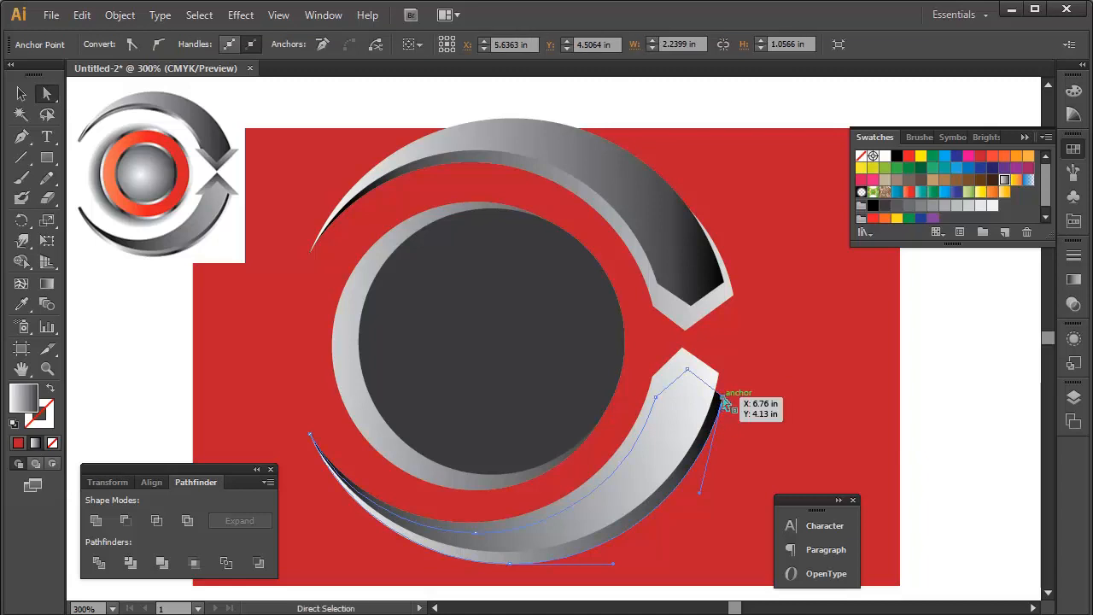
{"action": "key", "text": "ctrl"}
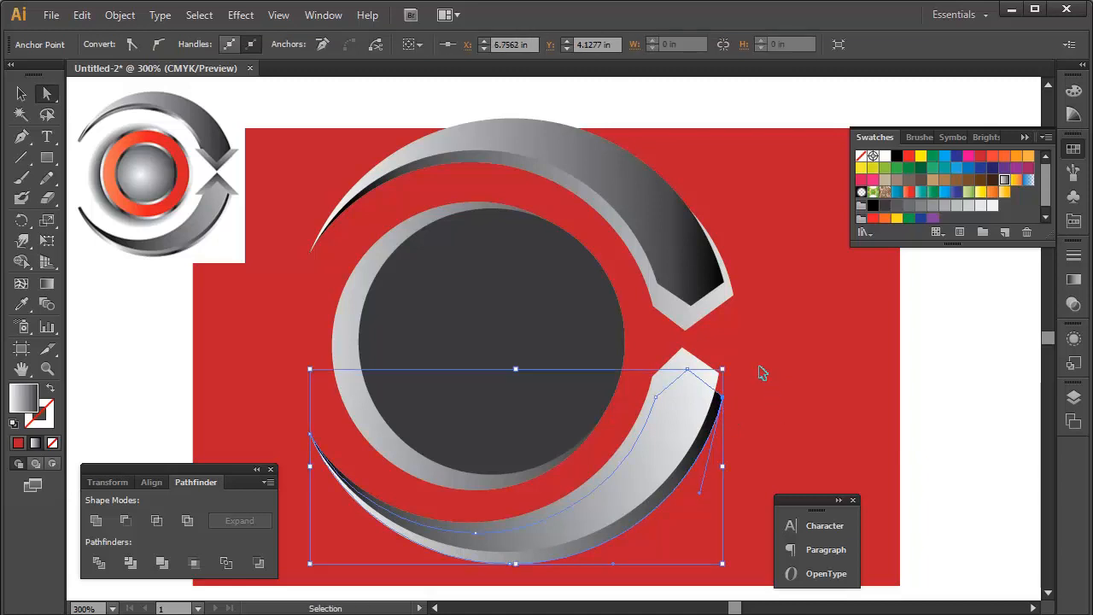
{"action": "left_click_drag", "start_coordinate": [722, 398], "coordinate": [733, 379]}
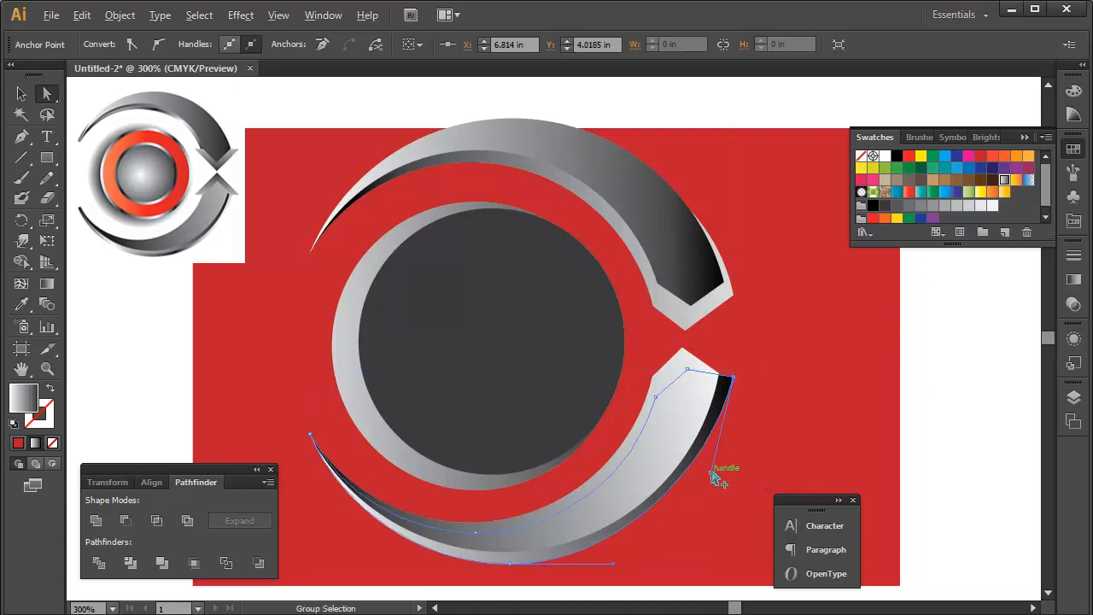
{"action": "left_click_drag", "start_coordinate": [711, 472], "coordinate": [725, 488]}
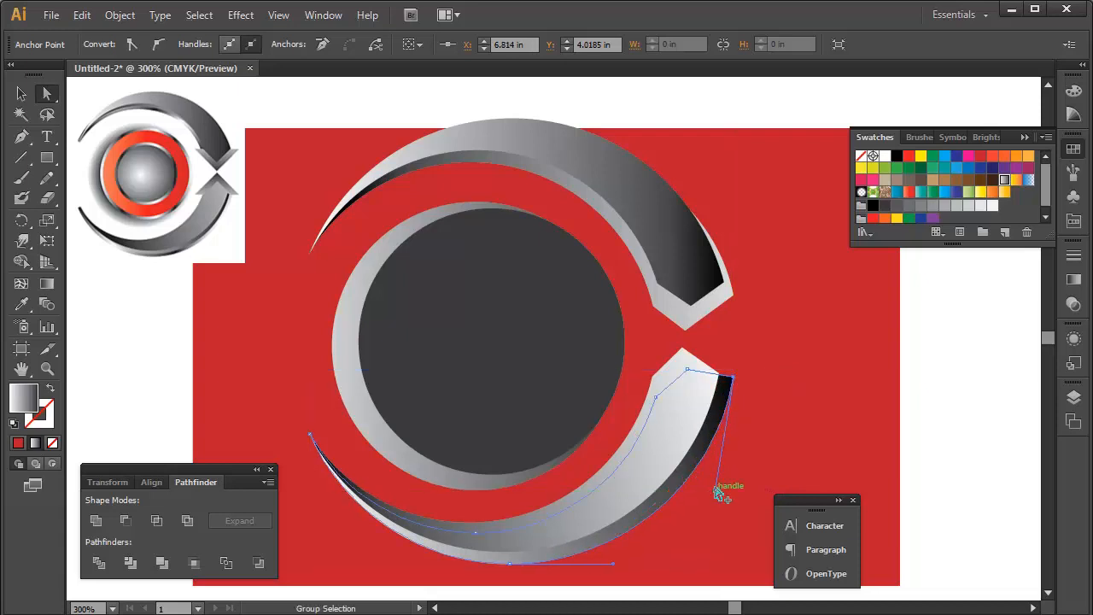
{"action": "left_click", "coordinate": [779, 393]}
{"action": "key", "text": "v"}
{"action": "key", "text": "ctrl+z"}
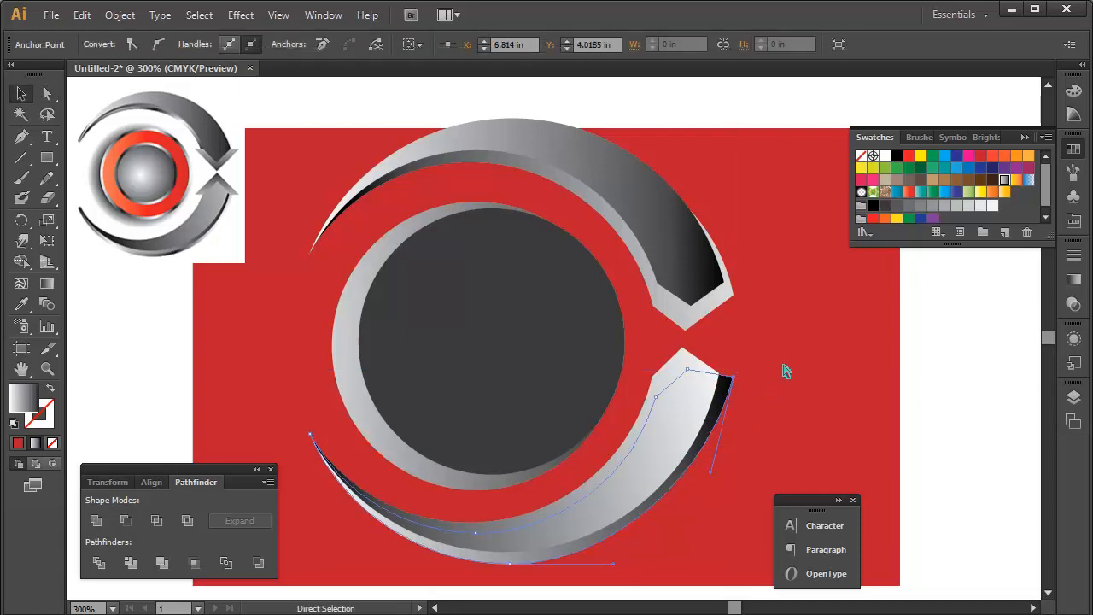
{"action": "key", "text": "ctrl+z"}
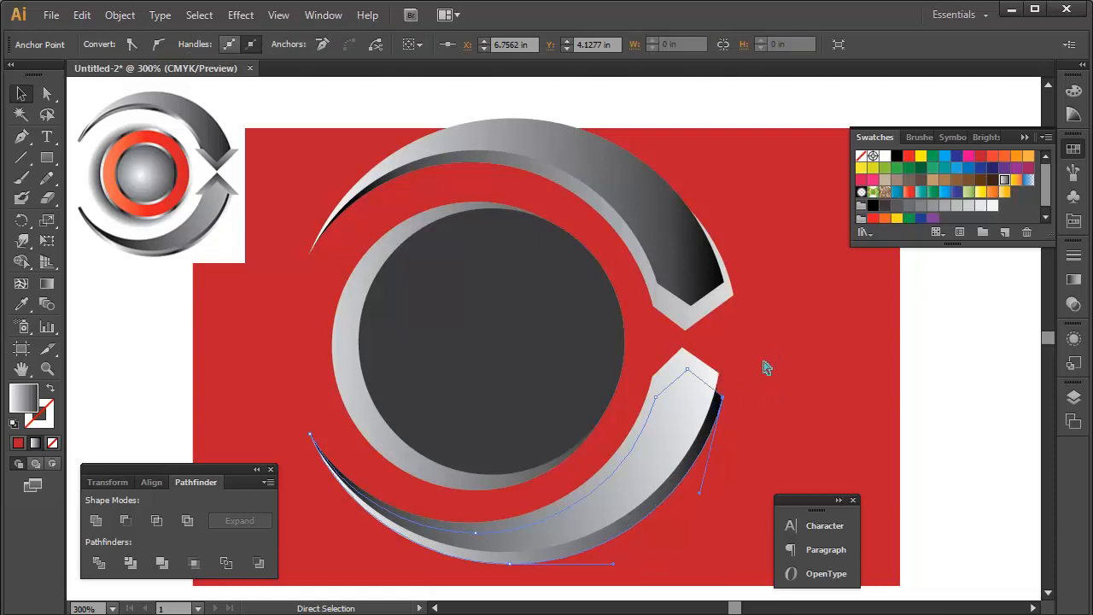
- Check the light lower arc's outer tip anchor and undo the corner reshaping of the light upper arc
{"action": "left_click", "coordinate": [764, 366]}
{"action": "key", "text": "a"}
{"action": "left_click", "coordinate": [698, 387]}
{"action": "left_click", "coordinate": [718, 377]}
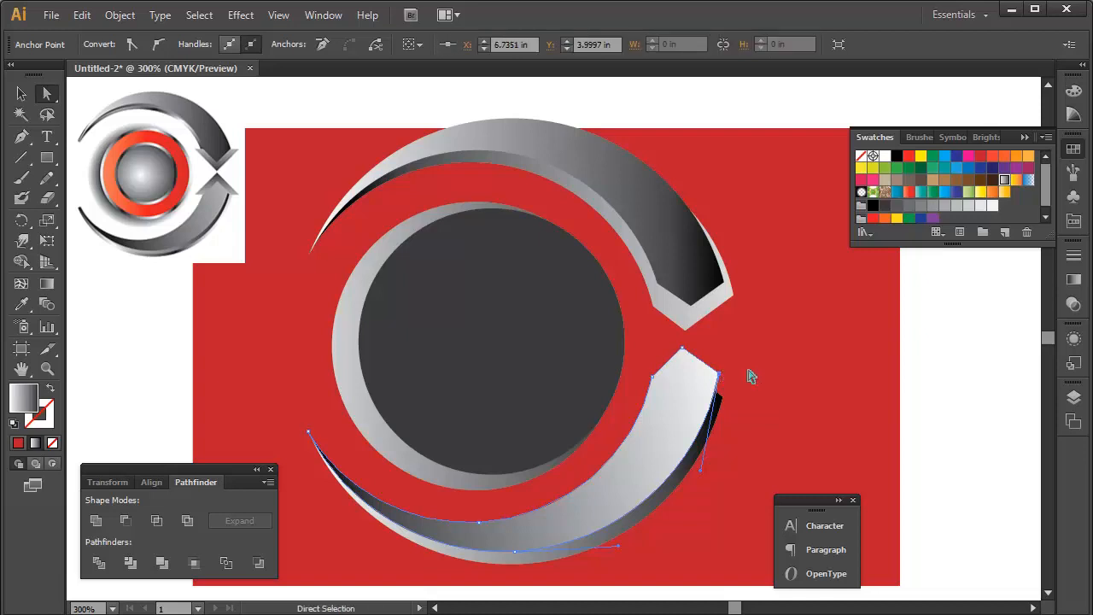
{"action": "left_click", "coordinate": [748, 373]}
{"action": "key", "text": "v"}
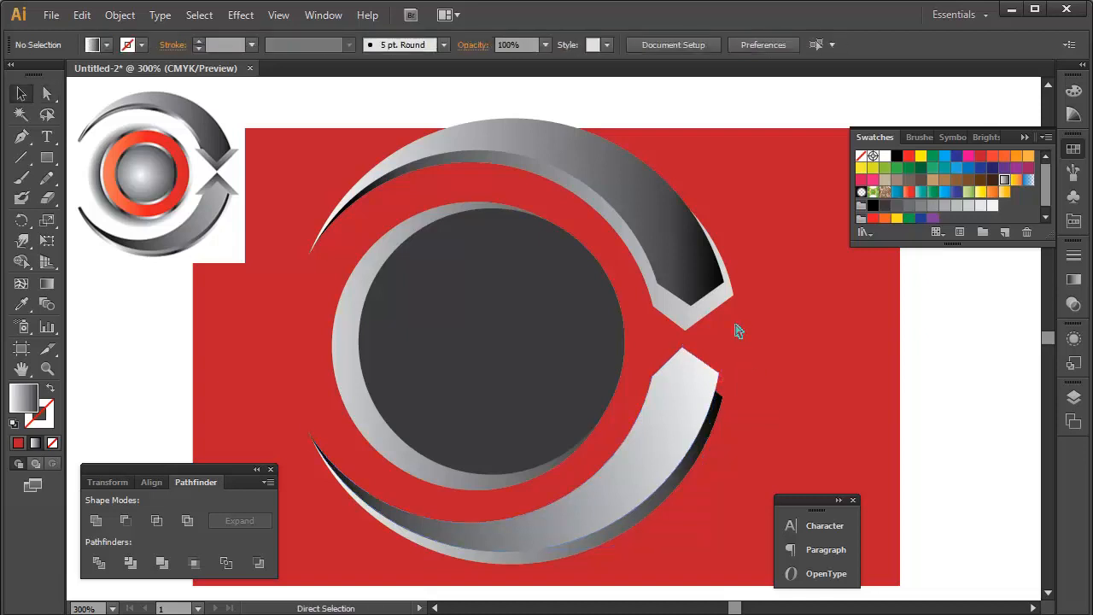
{"action": "key", "text": "ctrl+z"}
{"action": "key", "text": "ctrl+z"}
{"action": "key", "text": "ctrl+z"}
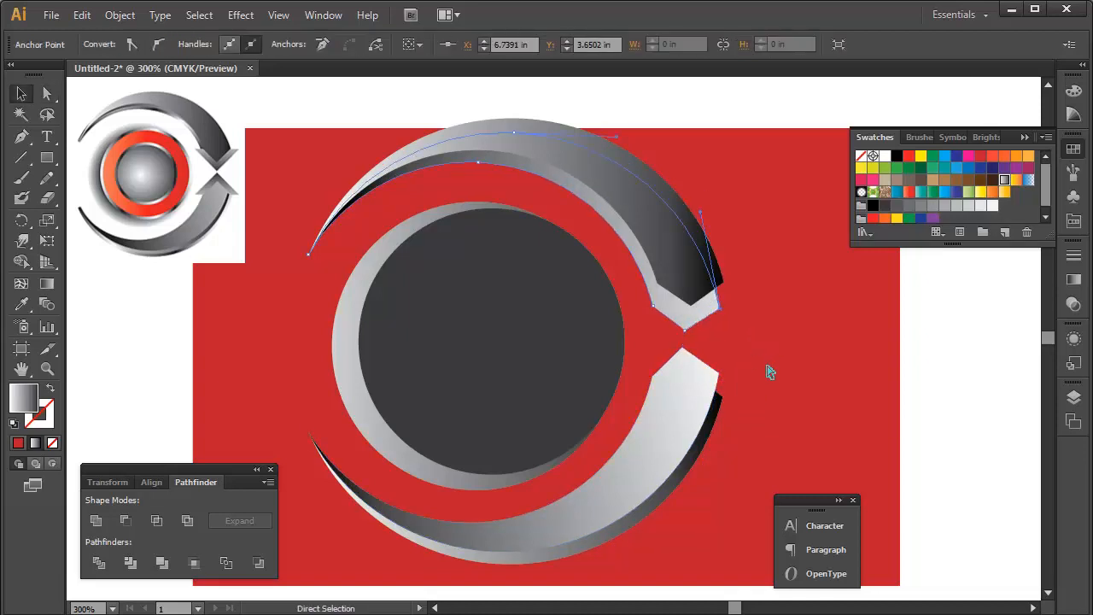
{"action": "key", "text": "ctrl+z"}
- Angle the light upper arc's gradient diagonally down toward its arrow tip, with the light end at the tip
{"action": "left_click_drag", "start_coordinate": [754, 358], "coordinate": [788, 356]}
{"action": "left_click", "coordinate": [722, 318]}
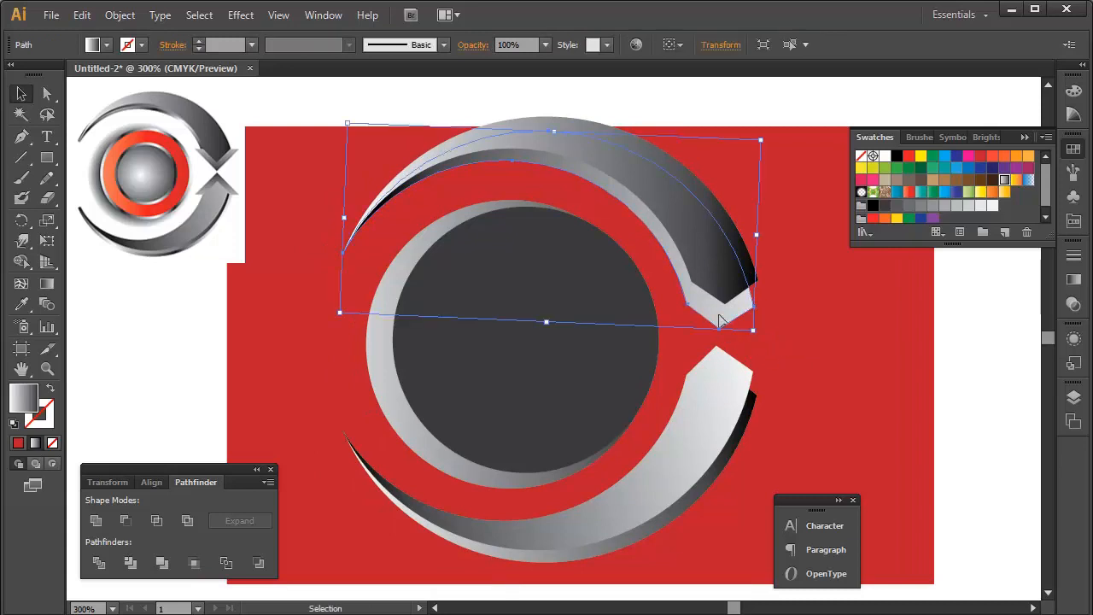
{"action": "key", "text": "g"}
{"action": "mouse_move", "coordinate": [825, 225]}
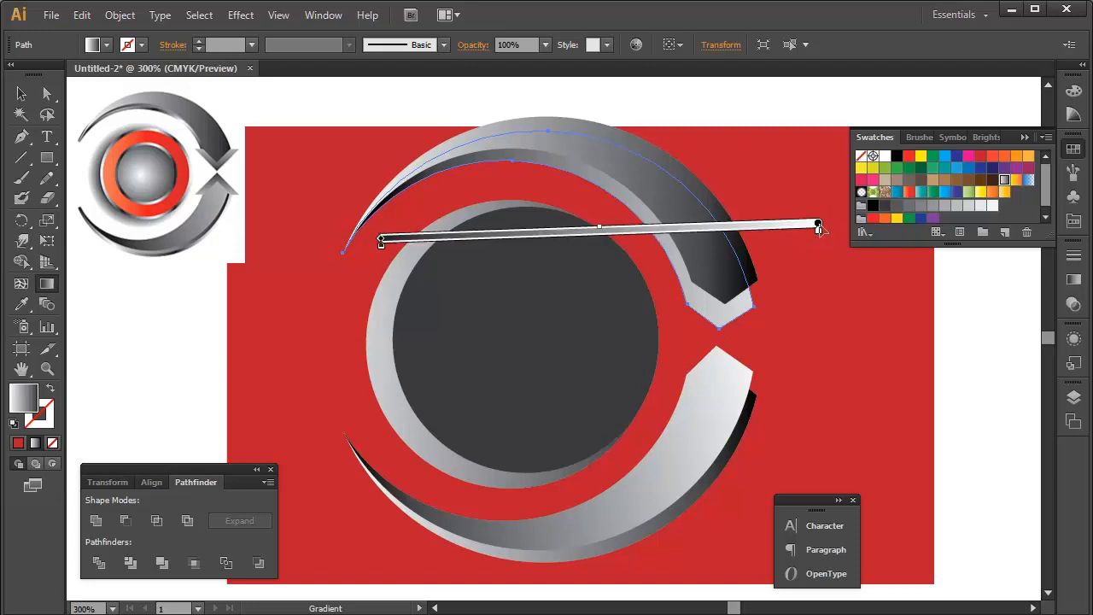
{"action": "mouse_move", "coordinate": [817, 225]}
{"action": "left_mouse_down"}
{"action": "mouse_move", "coordinate": [825, 247]}
{"action": "mouse_move", "coordinate": [808, 251]}
{"action": "left_mouse_up"}
{"action": "mouse_move", "coordinate": [401, 138]}
{"action": "left_mouse_down"}
{"action": "mouse_move", "coordinate": [634, 231]}
{"action": "mouse_move", "coordinate": [788, 317]}
{"action": "mouse_move", "coordinate": [353, 163]}
{"action": "left_mouse_up"}
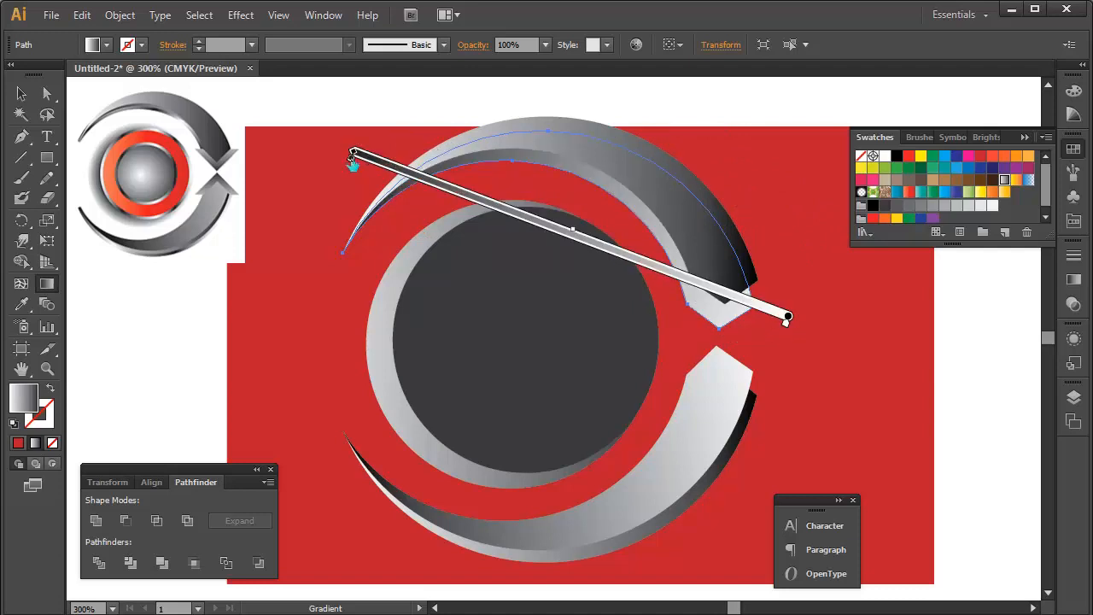
{"action": "left_click_drag", "start_coordinate": [791, 321], "coordinate": [799, 300]}
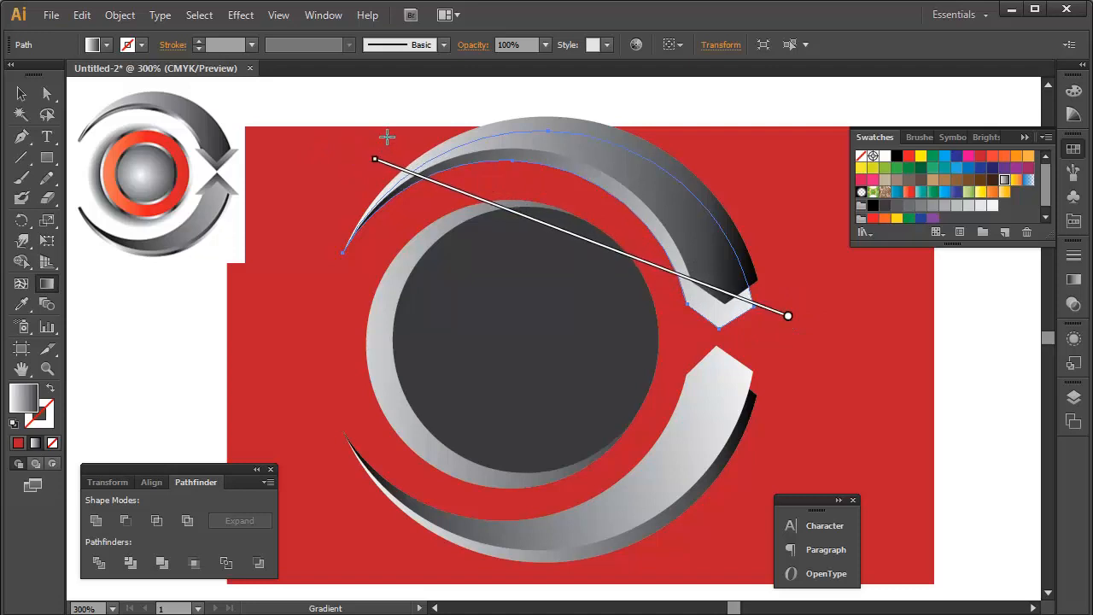
{"action": "key", "text": "v"}
{"action": "left_click", "coordinate": [737, 369]}
{"action": "left_click", "coordinate": [849, 346]}
- Move the black stop of the light lower arc's gradient inward and set its white stop to a light grey swatch
{"action": "key", "text": "ctrl+minus"}
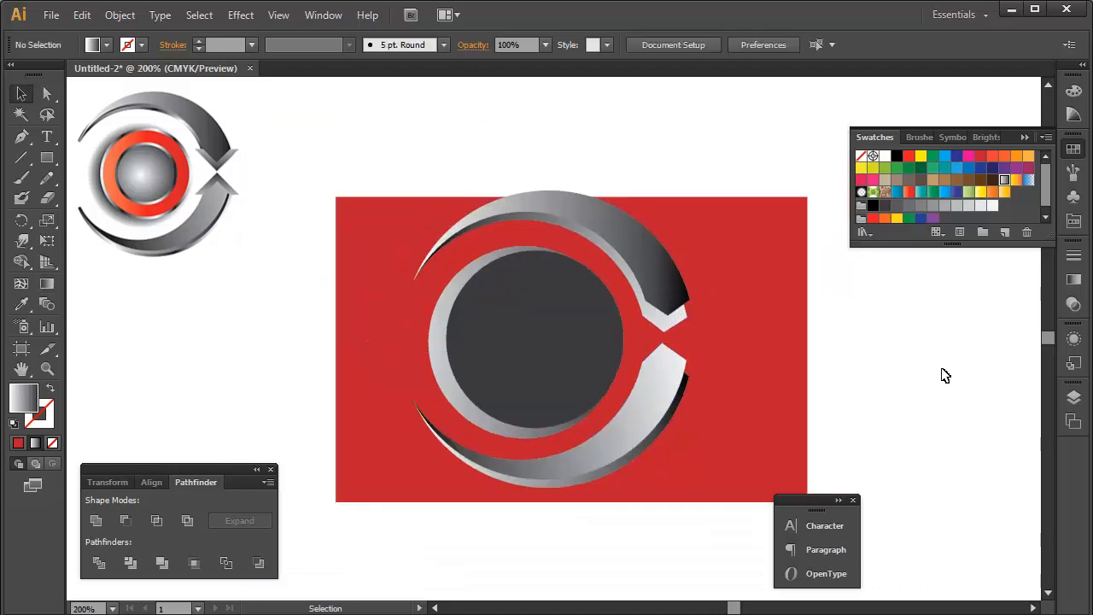
{"action": "left_click", "coordinate": [661, 398]}
{"action": "key", "text": "g"}
{"action": "mouse_move", "coordinate": [705, 394]}
{"action": "left_mouse_down"}
{"action": "mouse_move", "coordinate": [423, 454]}
{"action": "mouse_move", "coordinate": [472, 447]}
{"action": "left_mouse_up"}
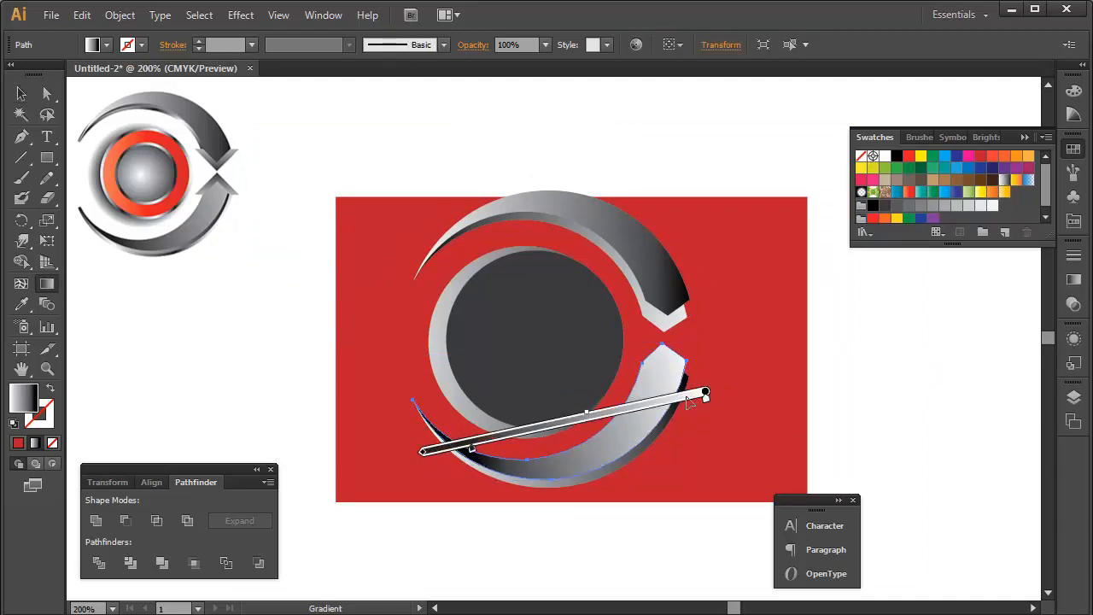
{"action": "double_click", "coordinate": [705, 395]}
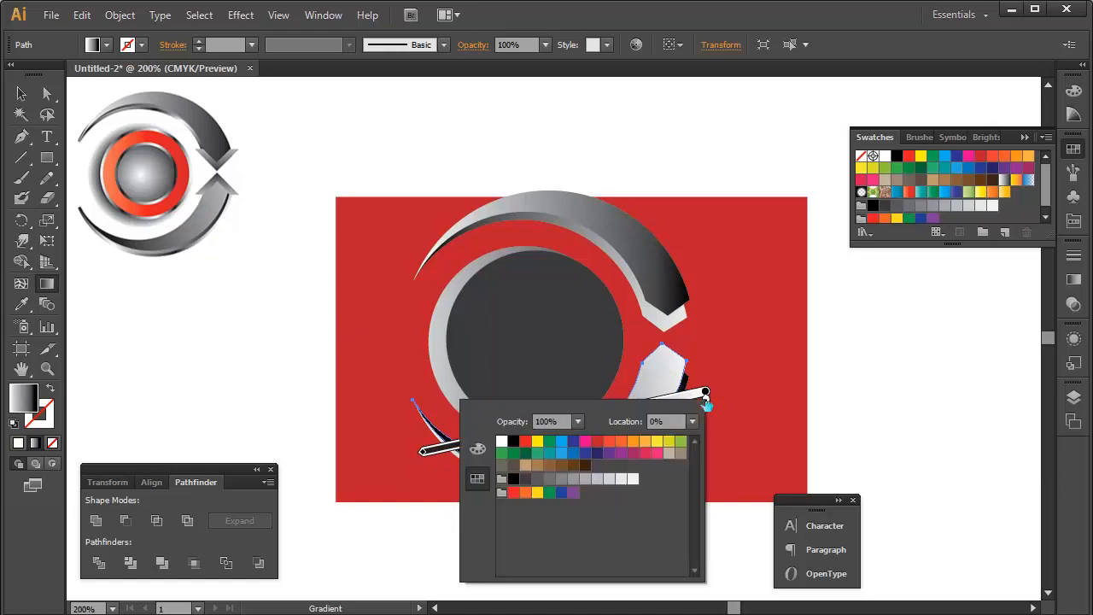
{"action": "left_click", "coordinate": [588, 479]}
{"action": "left_click", "coordinate": [598, 479]}
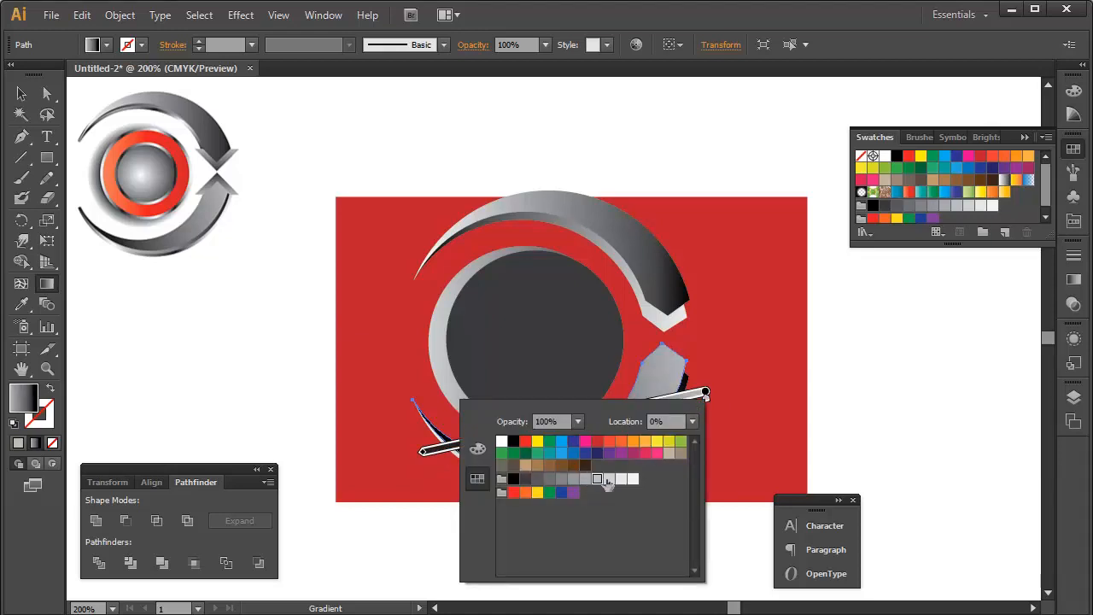
{"action": "left_click", "coordinate": [957, 383]}
{"action": "key", "text": "ctrl+shift+a"}
{"action": "key", "text": "v"}
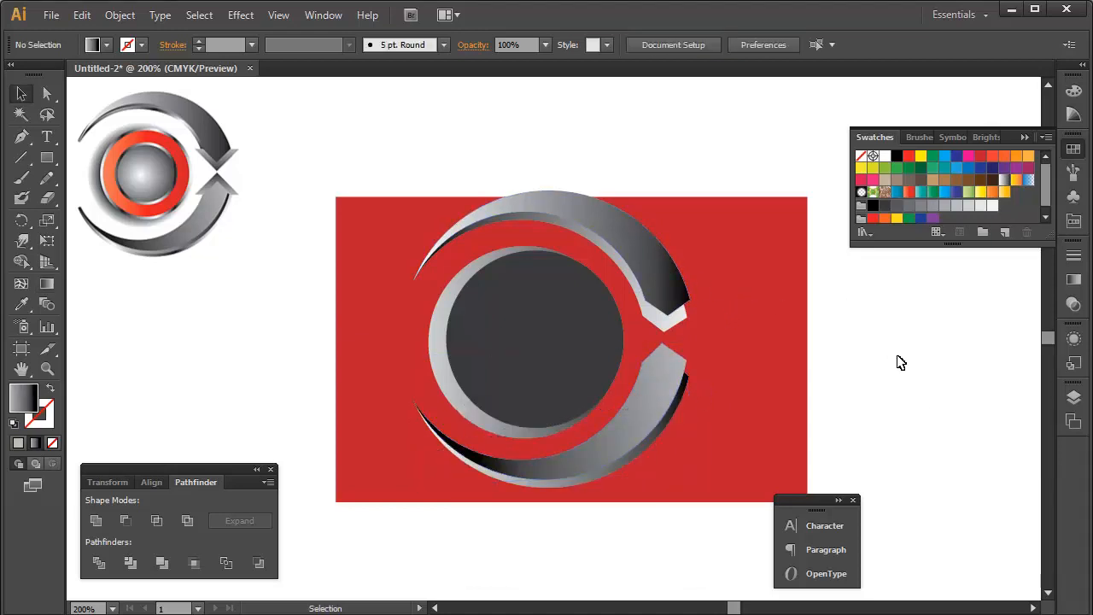
- Make a smaller centred copy of the dark disc and subtract it with Minus Front to form a ring
{"action": "left_click_drag", "start_coordinate": [900, 371], "coordinate": [872, 362]}
{"action": "left_click", "coordinate": [564, 341]}
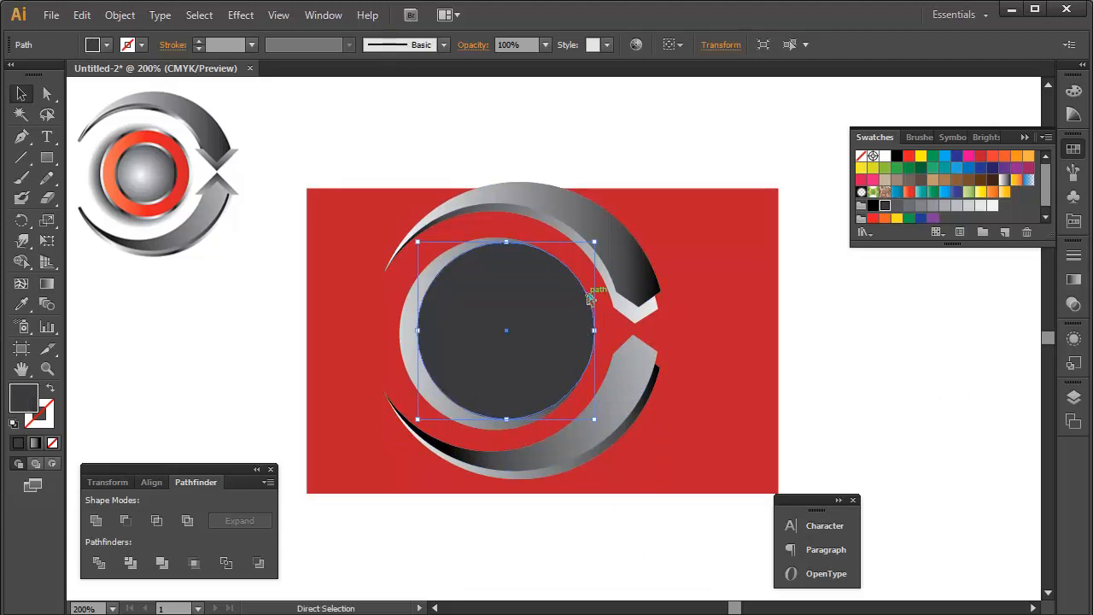
{"action": "left_click_drag", "start_coordinate": [594, 243], "coordinate": [566, 269]}
{"action": "left_click", "coordinate": [574, 308], "text": "shift"}
{"action": "left_click", "coordinate": [520, 327]}
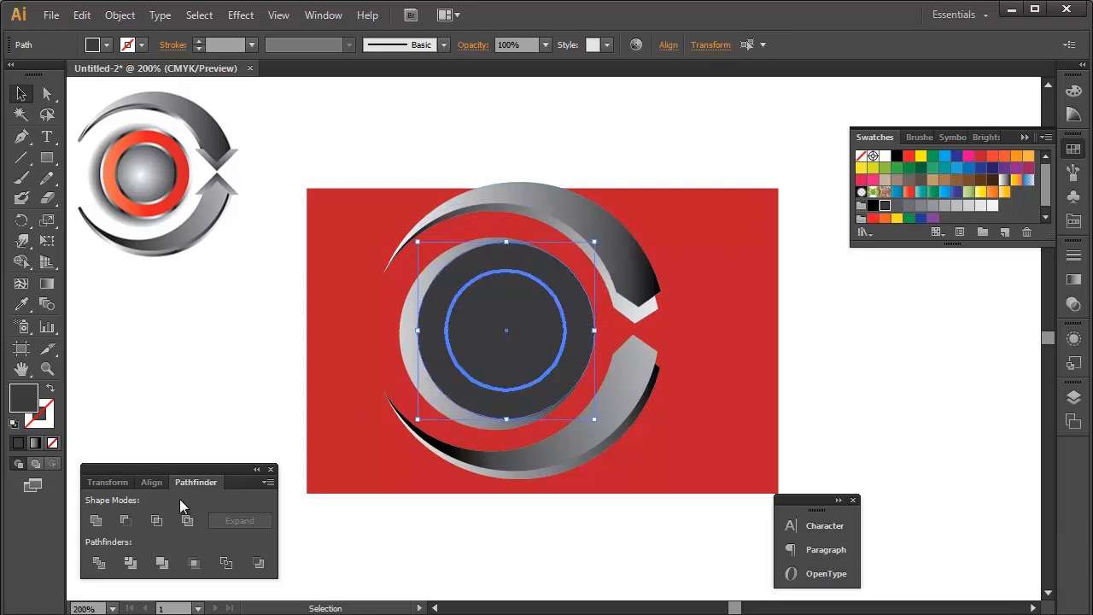
{"action": "left_click", "coordinate": [124, 520]}
{"action": "left_click", "coordinate": [871, 346]}
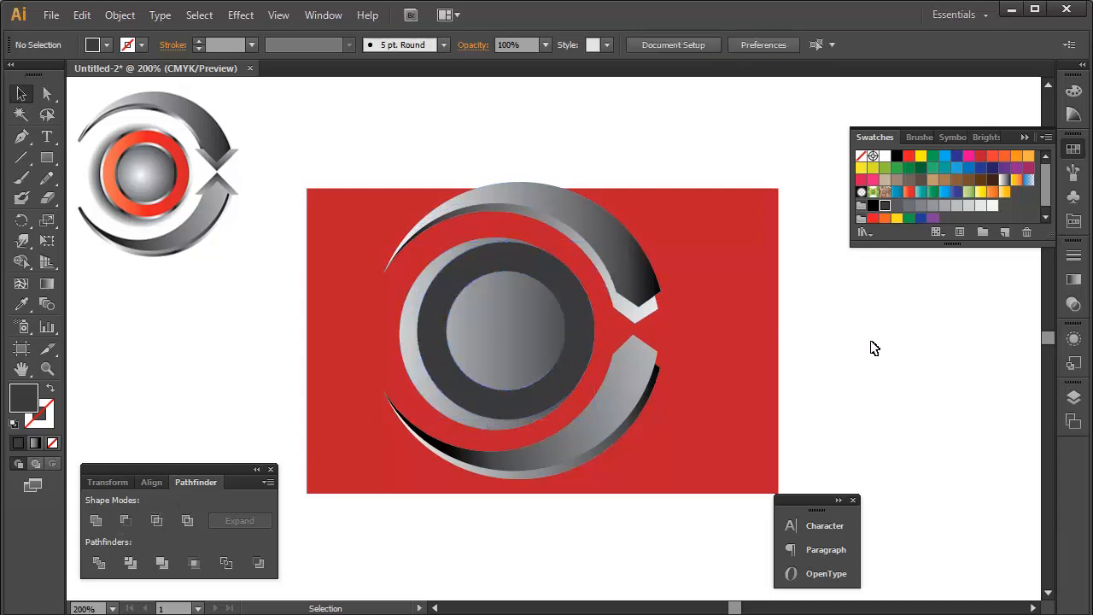
- Move the black stop of the gradient disc behind the ring inward and change its gradient type to Radial
{"action": "left_click", "coordinate": [532, 343]}
{"action": "key", "text": "g"}
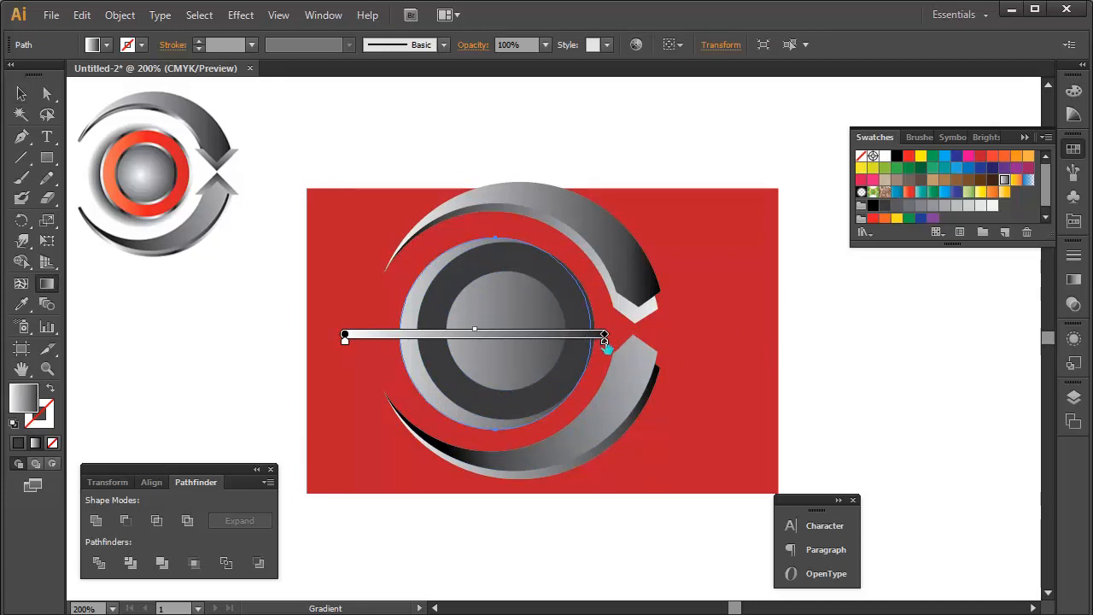
{"action": "mouse_move", "coordinate": [606, 343]}
{"action": "left_mouse_down"}
{"action": "mouse_move", "coordinate": [542, 347]}
{"action": "mouse_move", "coordinate": [579, 346]}
{"action": "left_mouse_up"}
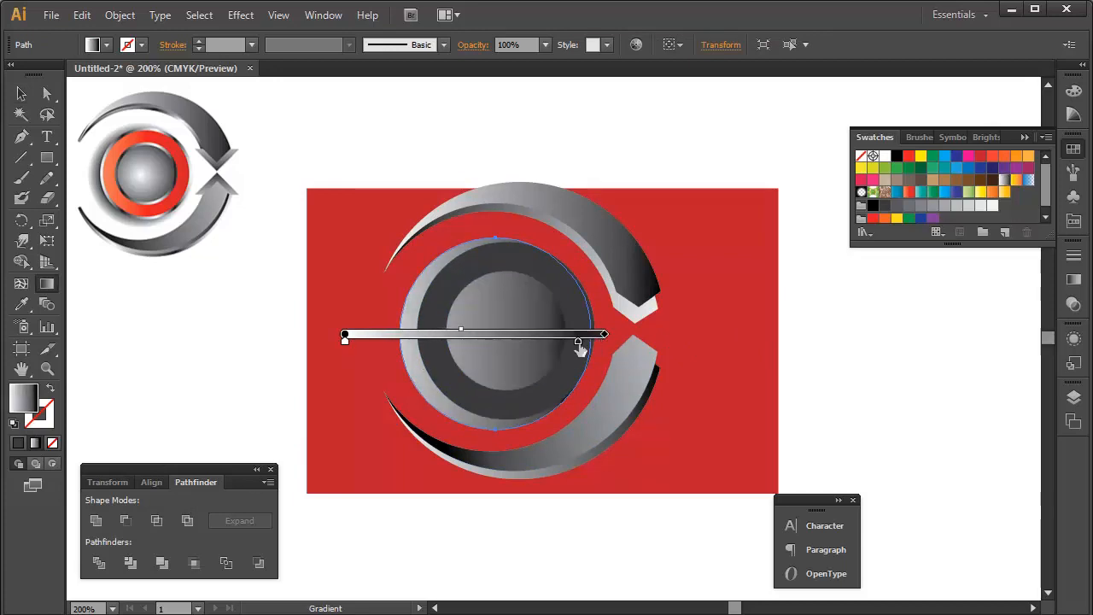
{"action": "left_click", "coordinate": [1075, 280]}
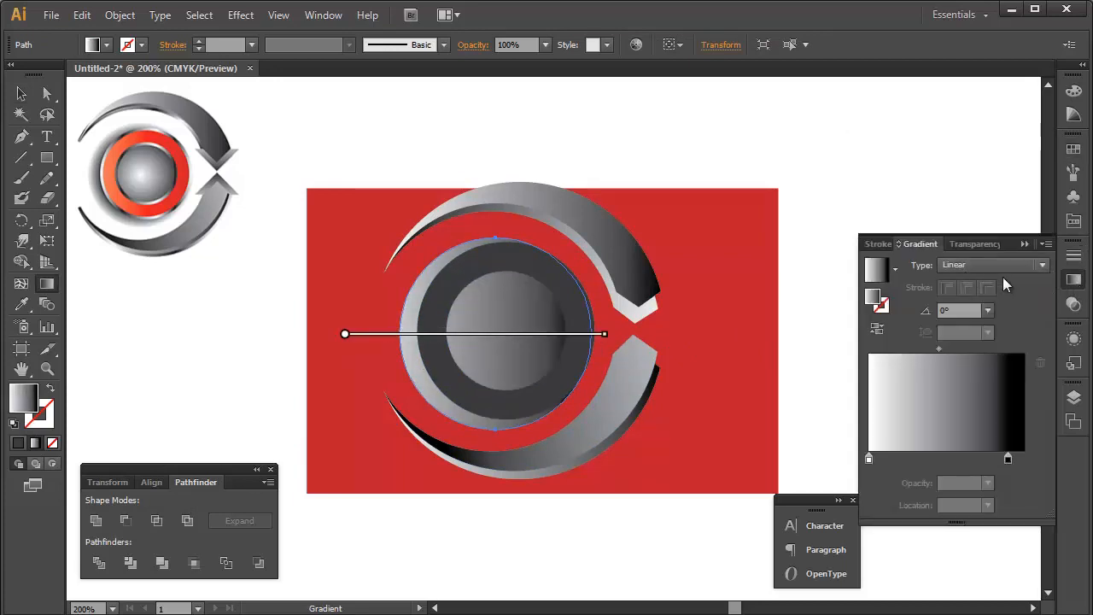
{"action": "left_click", "coordinate": [1022, 272]}
{"action": "left_click", "coordinate": [980, 298]}
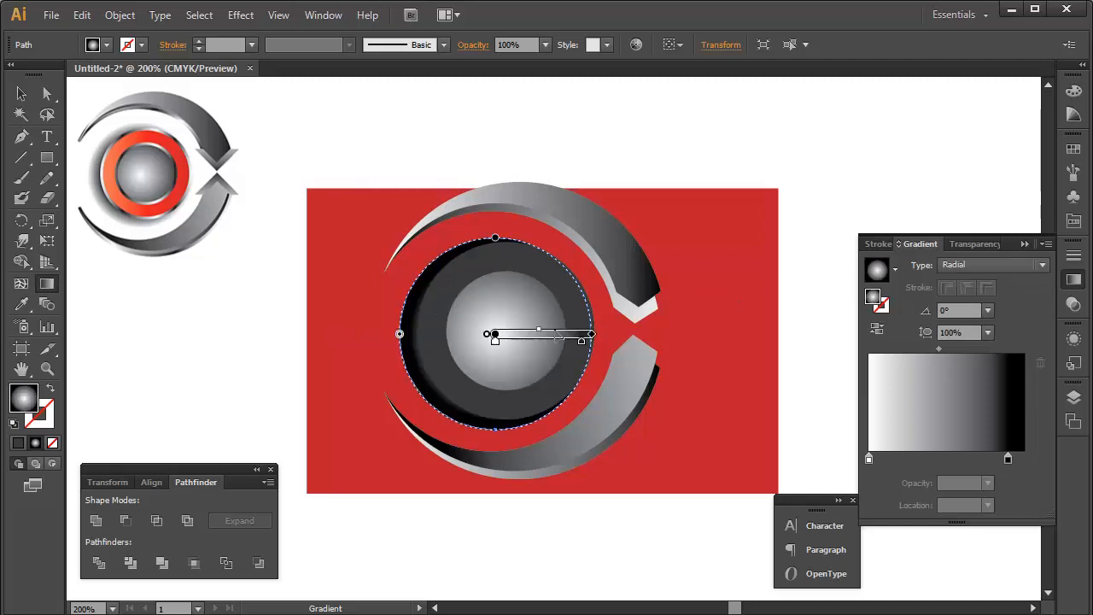
{"action": "key", "text": "ctrl+shift+a"}
{"action": "key", "text": "v"}
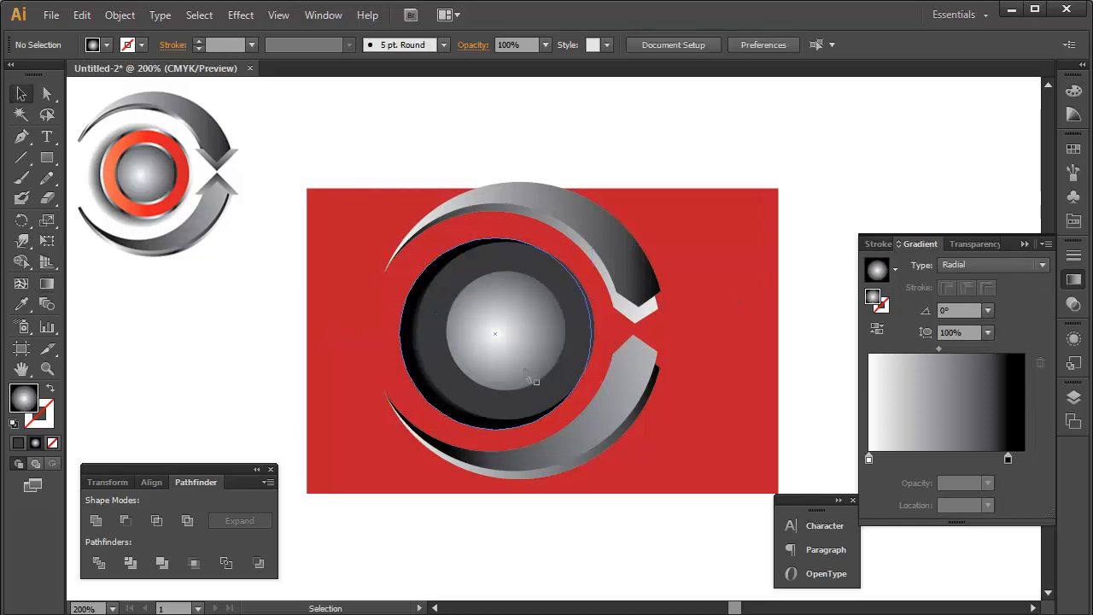
- Fill the dark ring around the ball with the Red Orange gradient from the Brights library
{"action": "left_click", "coordinate": [421, 383]}
{"action": "left_click", "coordinate": [688, 316]}
{"action": "left_click", "coordinate": [462, 379]}
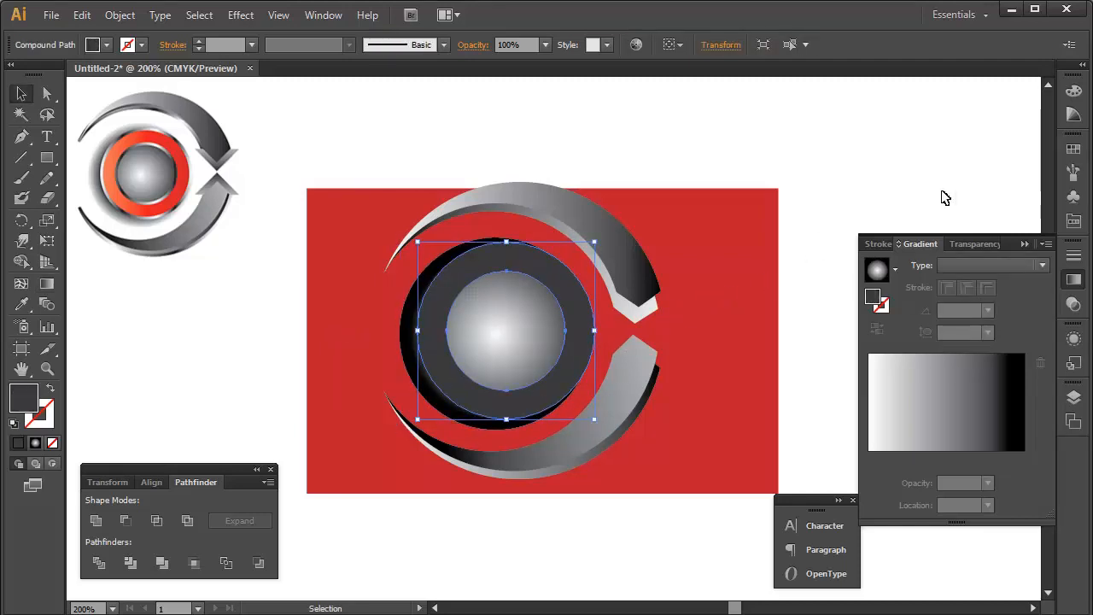
{"action": "left_click", "coordinate": [1075, 154]}
{"action": "left_click", "coordinate": [909, 157]}
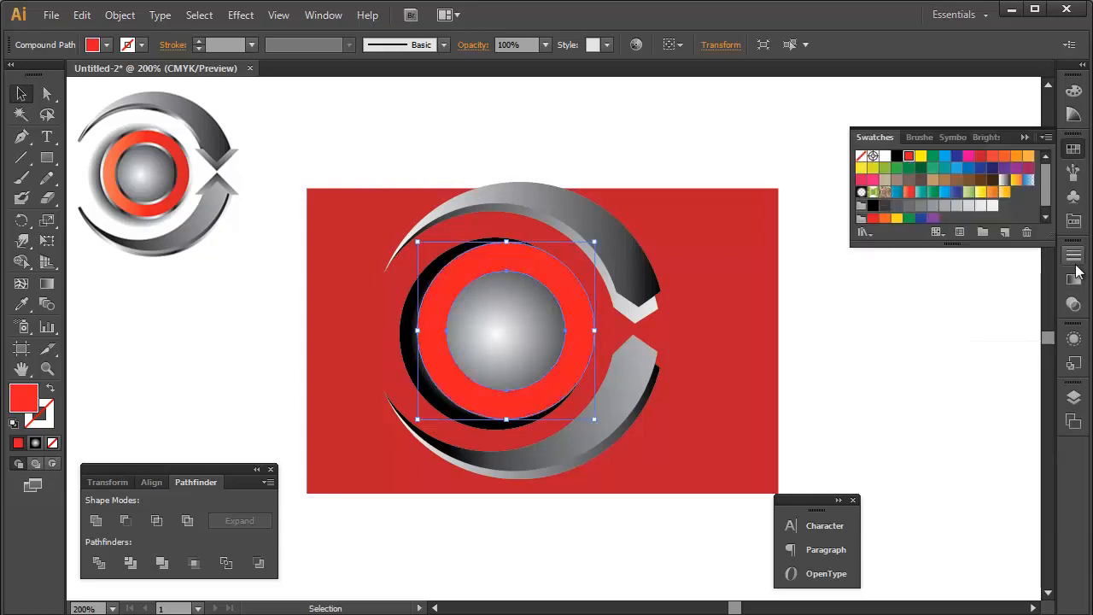
{"action": "left_click", "coordinate": [986, 137]}
{"action": "left_click", "coordinate": [880, 180]}
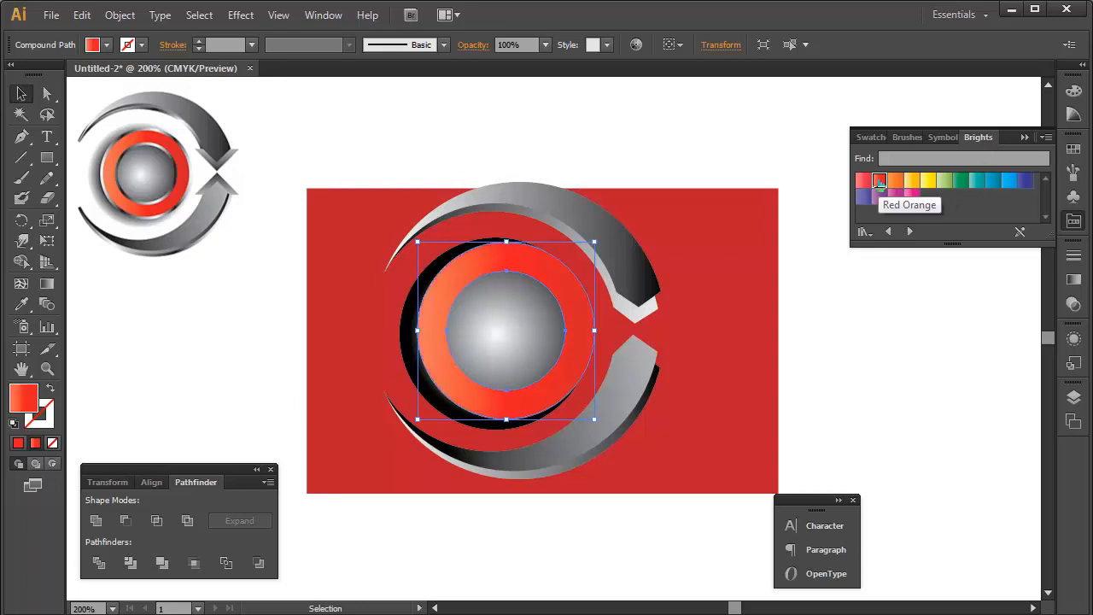
{"action": "key", "text": "a"}
{"action": "left_click", "coordinate": [861, 331]}
{"action": "key", "text": "v"}
- Delete the red background rectangle behind the logo
{"action": "left_click", "coordinate": [775, 333]}
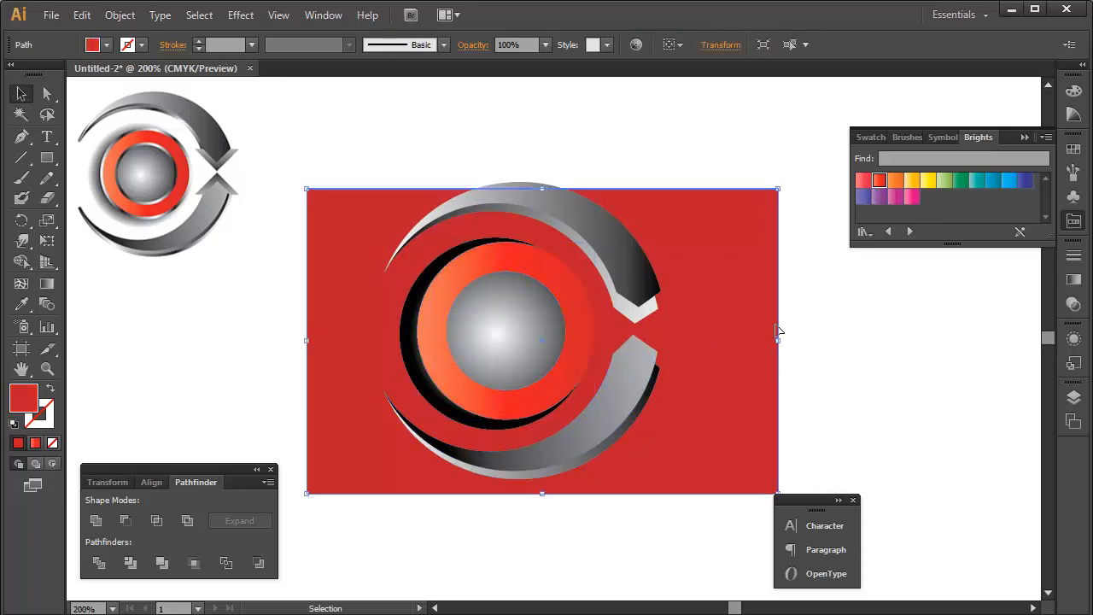
{"action": "key", "text": "Delete"}
{"action": "left_click_drag", "start_coordinate": [771, 306], "coordinate": [703, 352]}
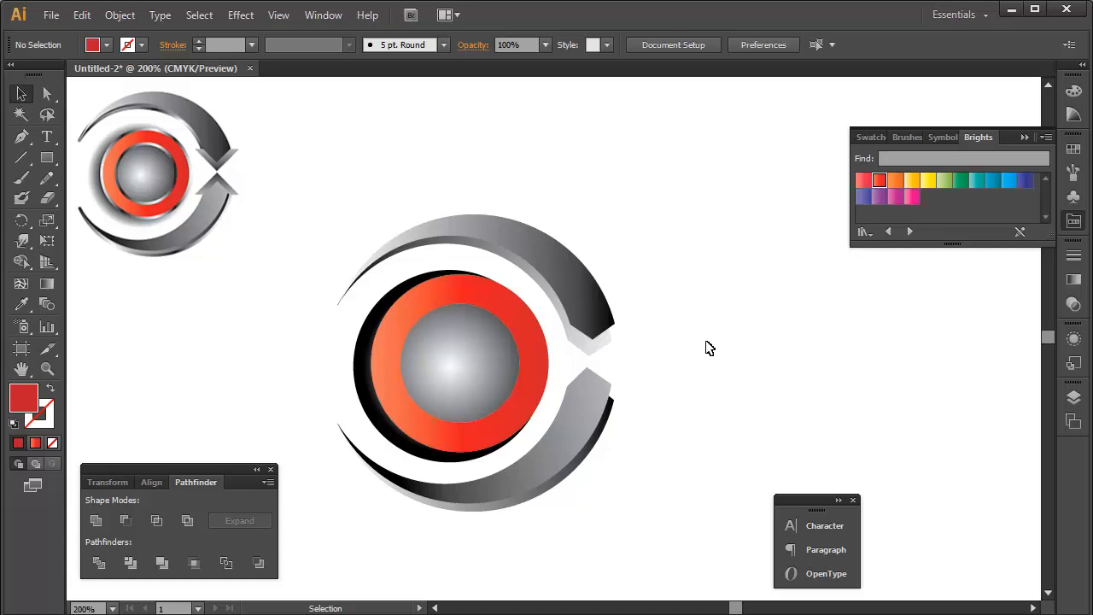
{"action": "left_click_drag", "start_coordinate": [739, 412], "coordinate": [662, 368]}
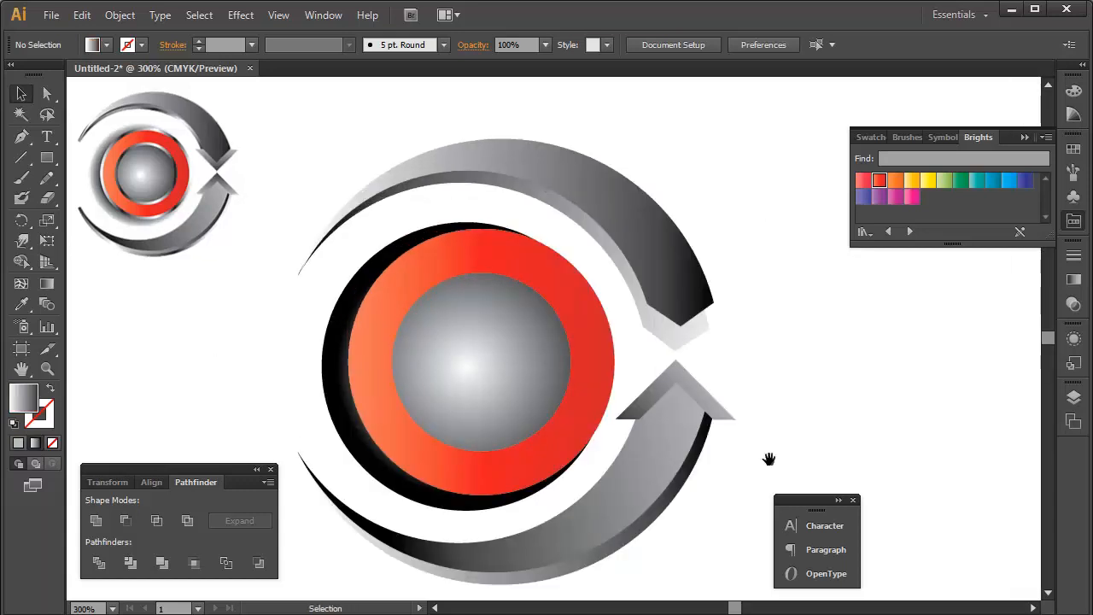
- Redirect the lower arrowhead's gradient to run vertically, with the dark end at its tip
{"action": "left_click_drag", "start_coordinate": [768, 458], "coordinate": [782, 428]}
{"action": "left_click", "coordinate": [729, 371]}
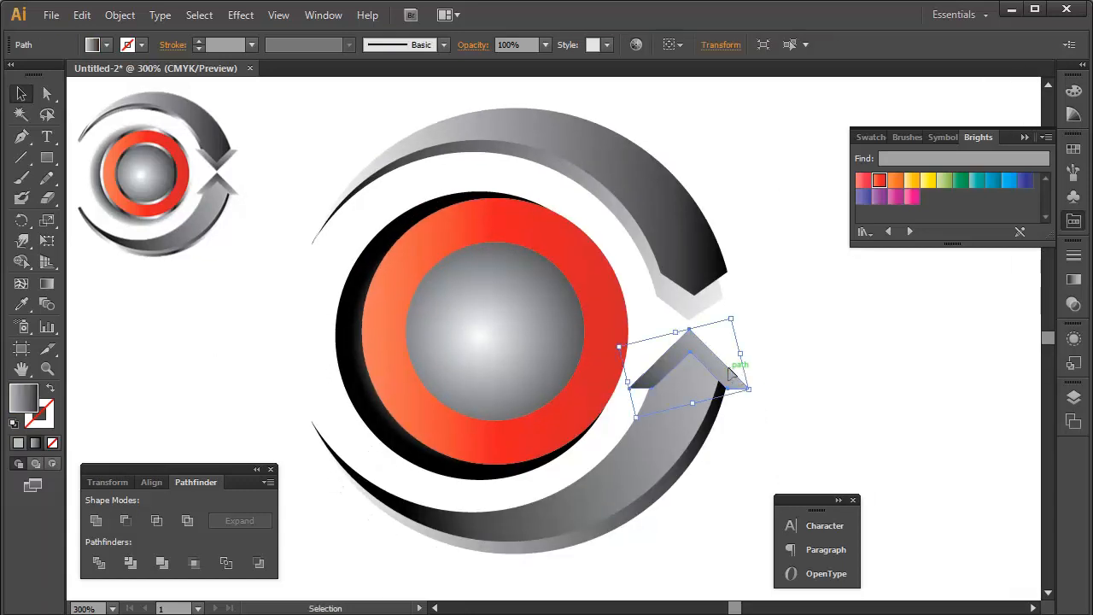
{"action": "key", "text": "g"}
{"action": "mouse_move", "coordinate": [690, 317]}
{"action": "left_mouse_down"}
{"action": "mouse_move", "coordinate": [691, 458]}
{"action": "mouse_move", "coordinate": [690, 447]}
{"action": "left_mouse_up"}
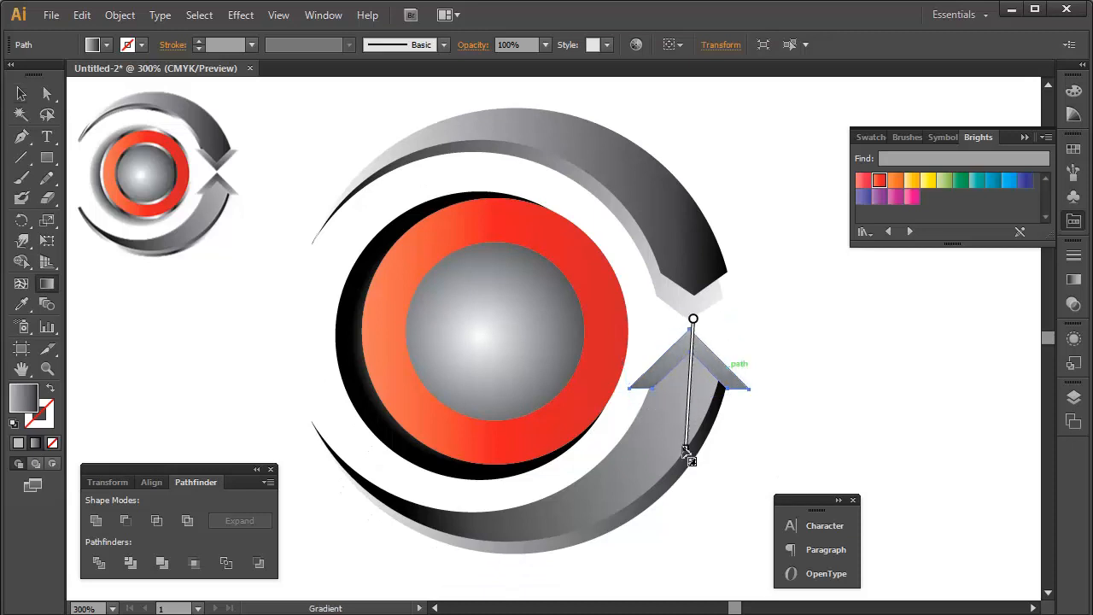
{"action": "left_click_drag", "start_coordinate": [691, 317], "coordinate": [685, 457]}
{"action": "left_click_drag", "start_coordinate": [702, 394], "coordinate": [706, 299]}
{"action": "left_click", "coordinate": [817, 446], "text": "ctrl"}
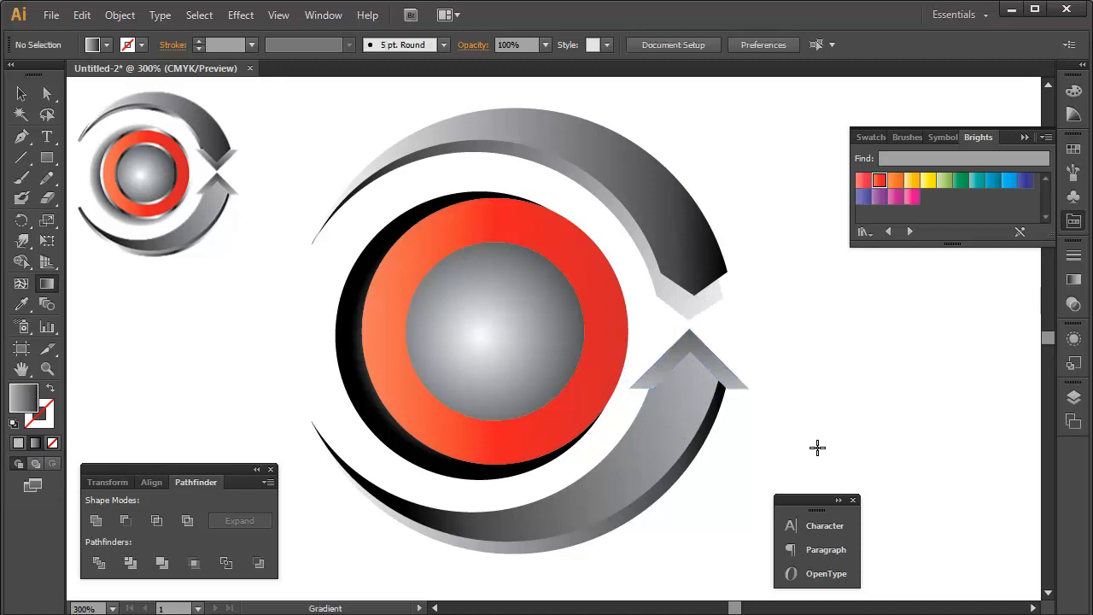
- Make a copy of the lower arrowhead rotated to point downward over the end of the upper arc
{"action": "key", "text": "v"}
{"action": "left_click", "coordinate": [726, 380]}
{"action": "left_click", "coordinate": [765, 367]}
{"action": "key", "text": "ctrl+plus"}
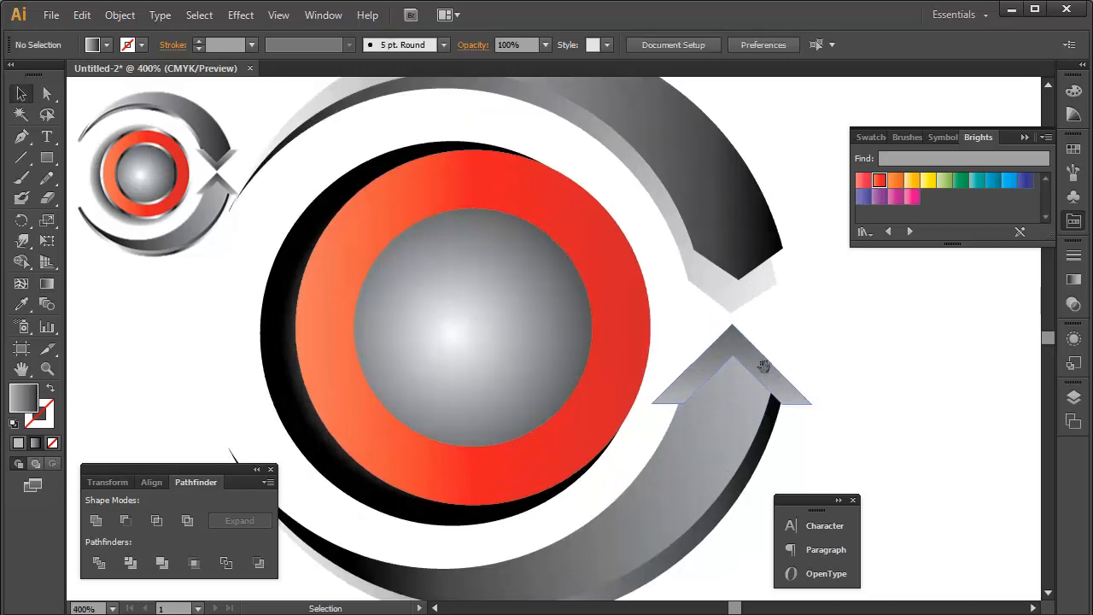
{"action": "left_click_drag", "start_coordinate": [762, 366], "coordinate": [688, 309]}
{"action": "left_click", "coordinate": [701, 439]}
{"action": "left_click", "coordinate": [757, 398]}
{"action": "left_click", "coordinate": [690, 439]}
{"action": "key", "text": "r"}
{"action": "left_click_drag", "start_coordinate": [690, 398], "coordinate": [520, 185]}
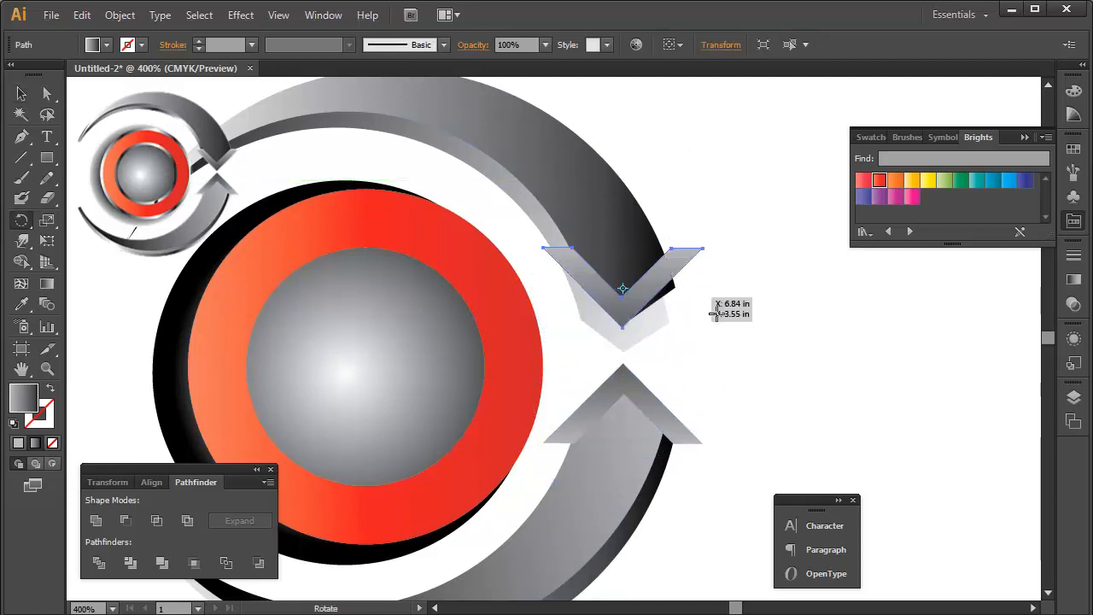
- Move the downward arrowhead onto the upper arc's tip, just above the lower arrowhead
{"action": "key", "text": "v"}
{"action": "left_click", "coordinate": [705, 298]}
{"action": "left_click_drag", "start_coordinate": [662, 286], "coordinate": [658, 317]}
{"action": "left_click", "coordinate": [725, 351]}
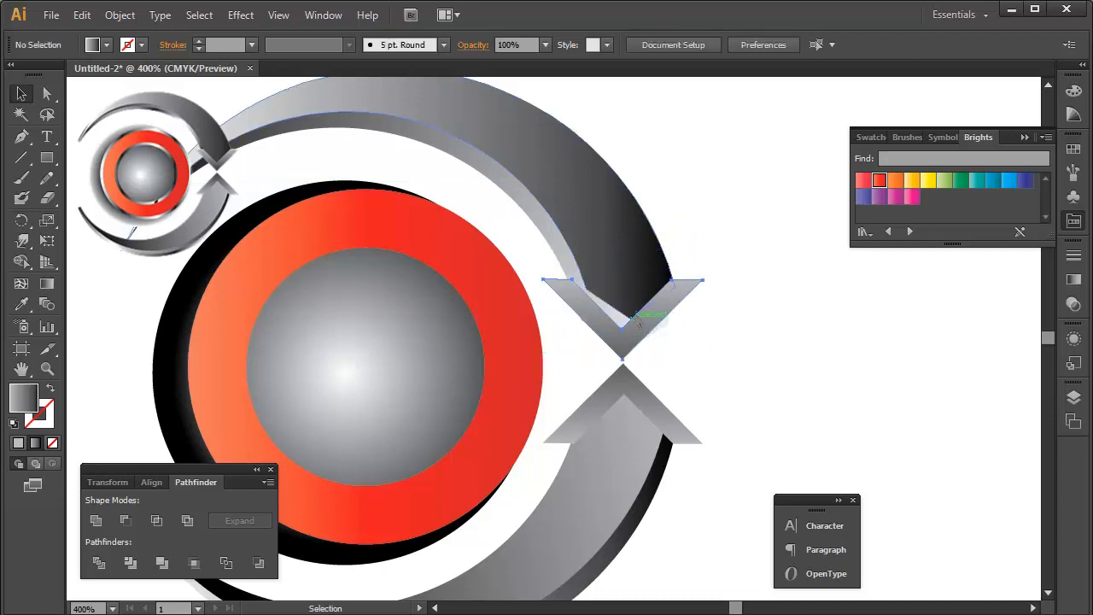
{"action": "left_click", "coordinate": [651, 319]}
{"action": "left_click", "coordinate": [731, 317]}
{"action": "key", "text": "ctrl+z"}
{"action": "left_click", "coordinate": [729, 316]}
- Adjust the tip corner anchors of the light upper arc so they tuck in behind the upper arrowhead
{"action": "left_click_drag", "start_coordinate": [679, 305], "coordinate": [773, 329]}
{"action": "left_click", "coordinate": [752, 321]}
{"action": "key", "text": "space"}
{"action": "key", "text": "a"}
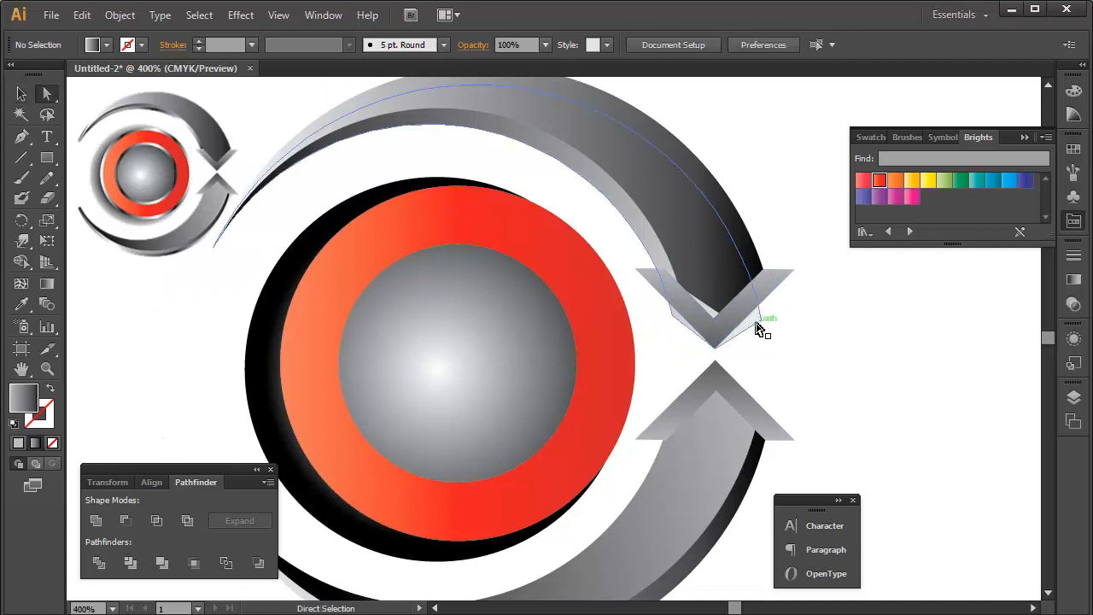
{"action": "left_click", "coordinate": [759, 321]}
{"action": "left_click", "coordinate": [766, 347]}
{"action": "key", "text": "ctrl+minus"}
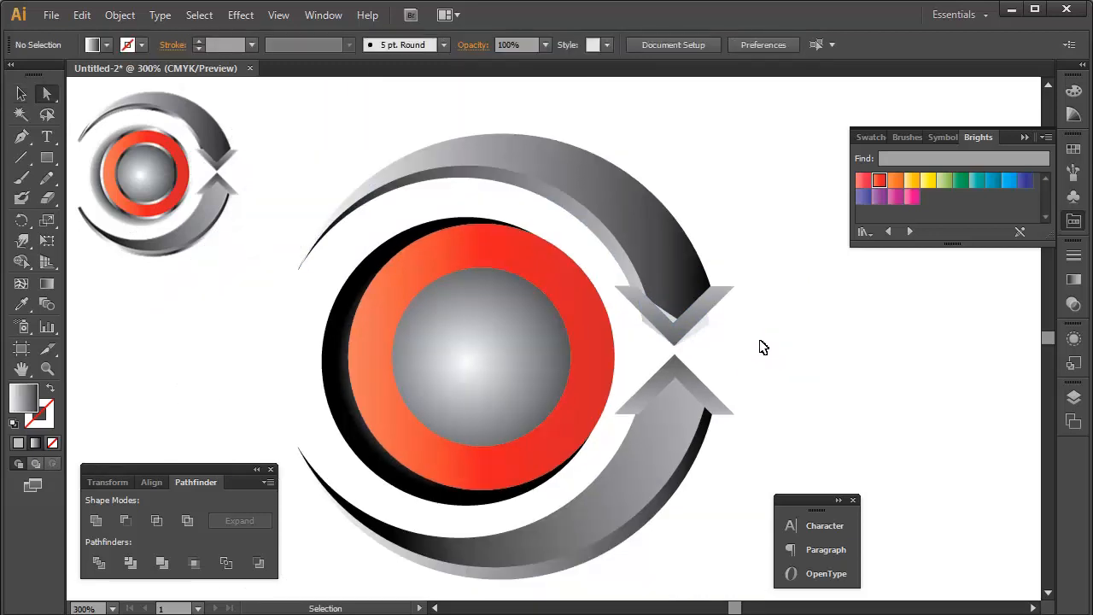
{"action": "key", "text": "space"}
{"action": "left_click_drag", "start_coordinate": [757, 400], "coordinate": [759, 362]}
{"action": "key", "text": "v"}
{"action": "key", "text": "space"}
{"action": "left_click_drag", "start_coordinate": [702, 305], "coordinate": [731, 300]}
{"action": "key", "text": "a"}
{"action": "left_click", "coordinate": [708, 317]}
{"action": "left_click", "coordinate": [843, 338]}
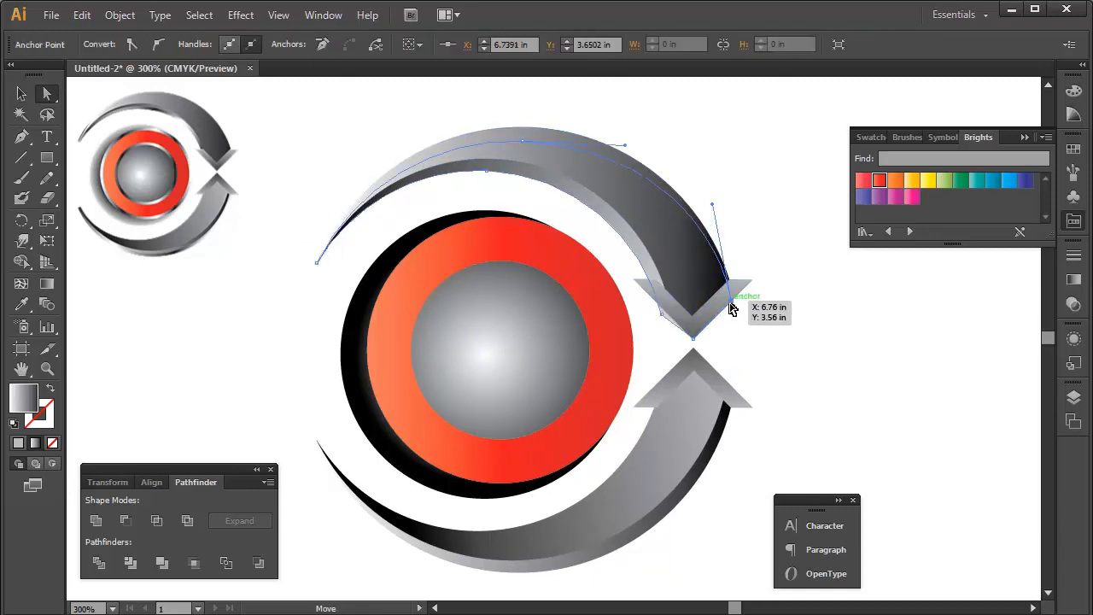
{"action": "left_click_drag", "start_coordinate": [668, 329], "coordinate": [664, 303]}
{"action": "left_click", "coordinate": [784, 350]}
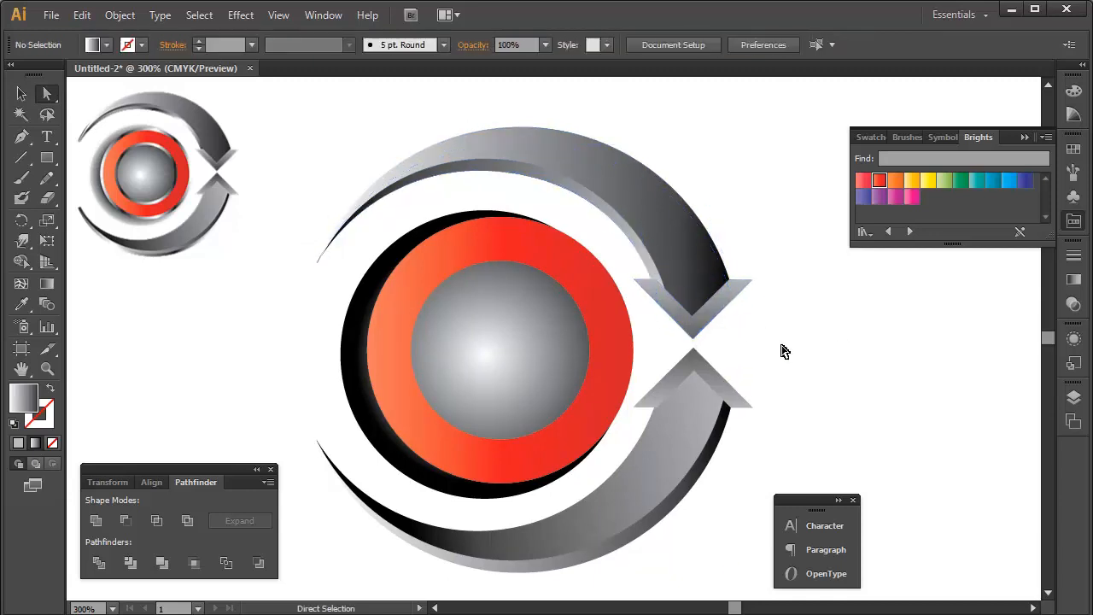
- Nudge the light upper arc's inner tip anchor slightly inward, away from the upper arrowhead's outer edge
{"action": "left_click_drag", "start_coordinate": [768, 337], "coordinate": [793, 330]}
{"action": "left_click_drag", "start_coordinate": [598, 226], "coordinate": [848, 372]}
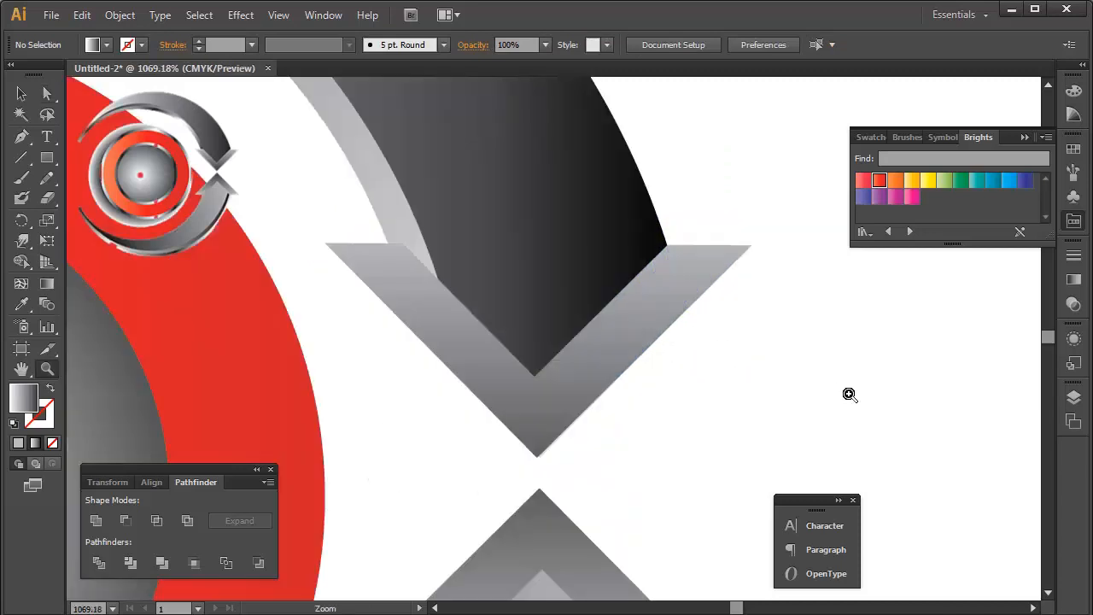
{"action": "left_click", "coordinate": [396, 224]}
{"action": "left_click", "coordinate": [649, 404]}
{"action": "left_click_drag", "start_coordinate": [627, 579], "coordinate": [646, 435]}
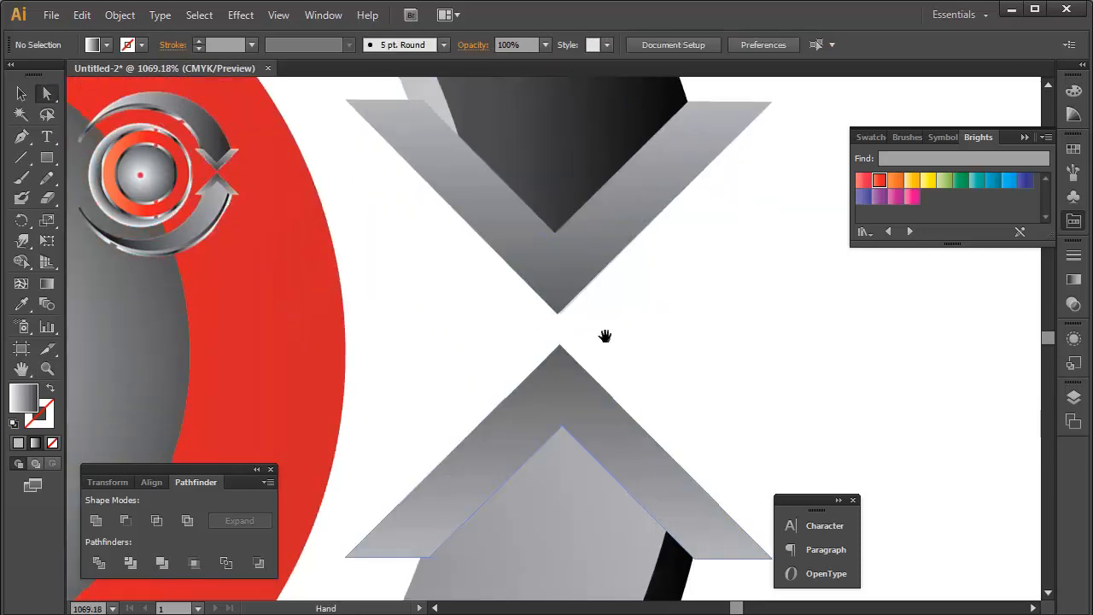
{"action": "left_click_drag", "start_coordinate": [604, 336], "coordinate": [645, 443]}
{"action": "left_click", "coordinate": [476, 291]}
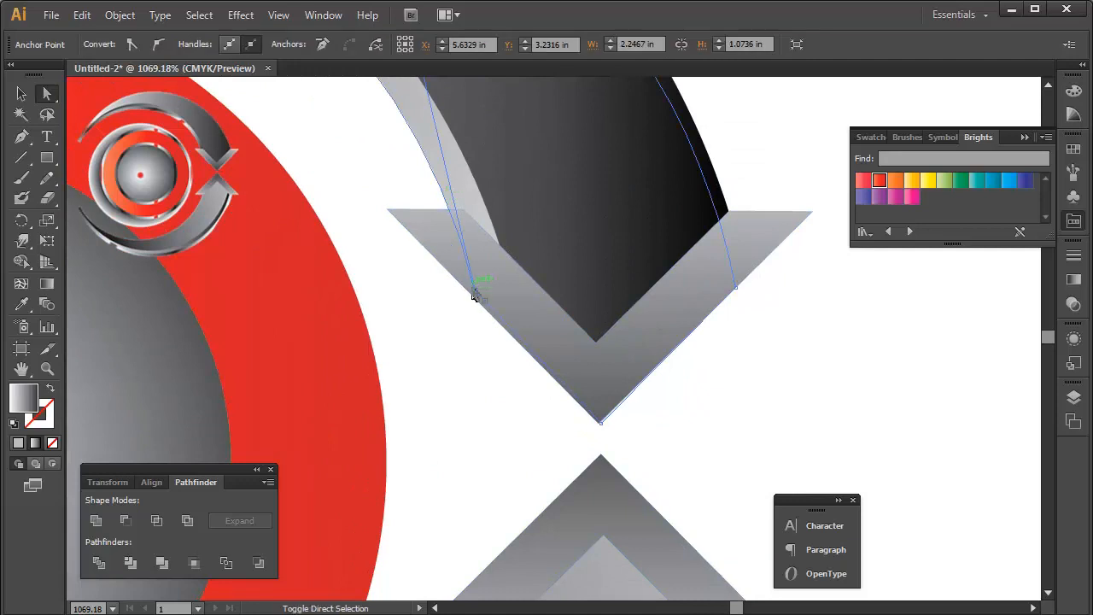
{"action": "left_click_drag", "start_coordinate": [476, 292], "coordinate": [486, 286]}
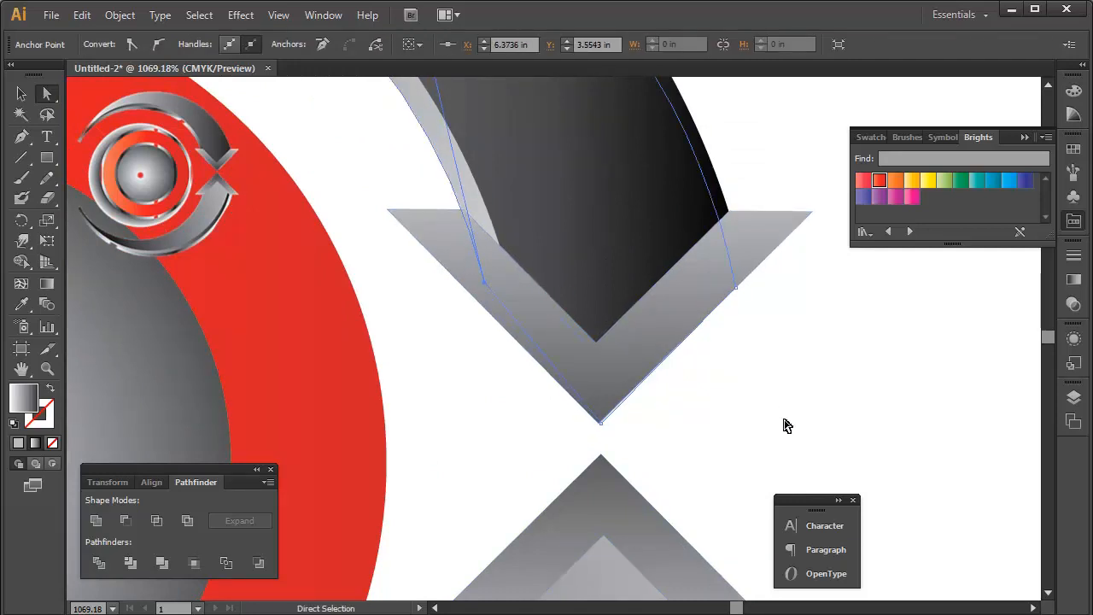
{"action": "left_click", "coordinate": [785, 419]}
{"action": "key", "text": "ctrl+minus"}
{"action": "key", "text": "ctrl+minus"}
{"action": "key", "text": "ctrl+minus"}
{"action": "key", "text": "ctrl+minus"}
{"action": "key", "text": "ctrl+z"}
{"action": "left_click", "coordinate": [804, 256]}
{"action": "left_click_drag", "start_coordinate": [760, 358], "coordinate": [877, 277]}
- Redraw the upper arrowhead's gradient vertically so it darkens toward its downward tip
{"action": "key", "text": "v"}
{"action": "key", "text": "Tab"}
{"action": "key", "text": "Tab"}
{"action": "left_click", "coordinate": [741, 290]}
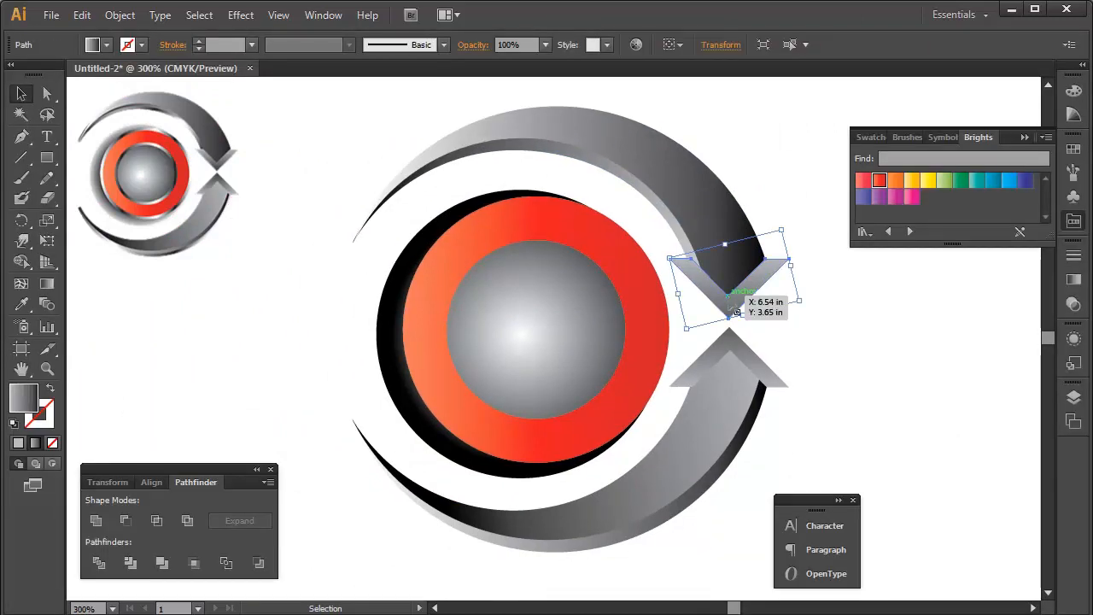
{"action": "key", "text": "g"}
{"action": "left_click_drag", "start_coordinate": [735, 350], "coordinate": [736, 327]}
{"action": "left_click", "coordinate": [774, 392], "text": "ctrl"}
- Redraw the lower arrowhead's gradient from its base up past its tip, with the dark end at the tip
{"action": "key", "text": "v"}
{"action": "left_click", "coordinate": [766, 370]}
{"action": "key", "text": "g"}
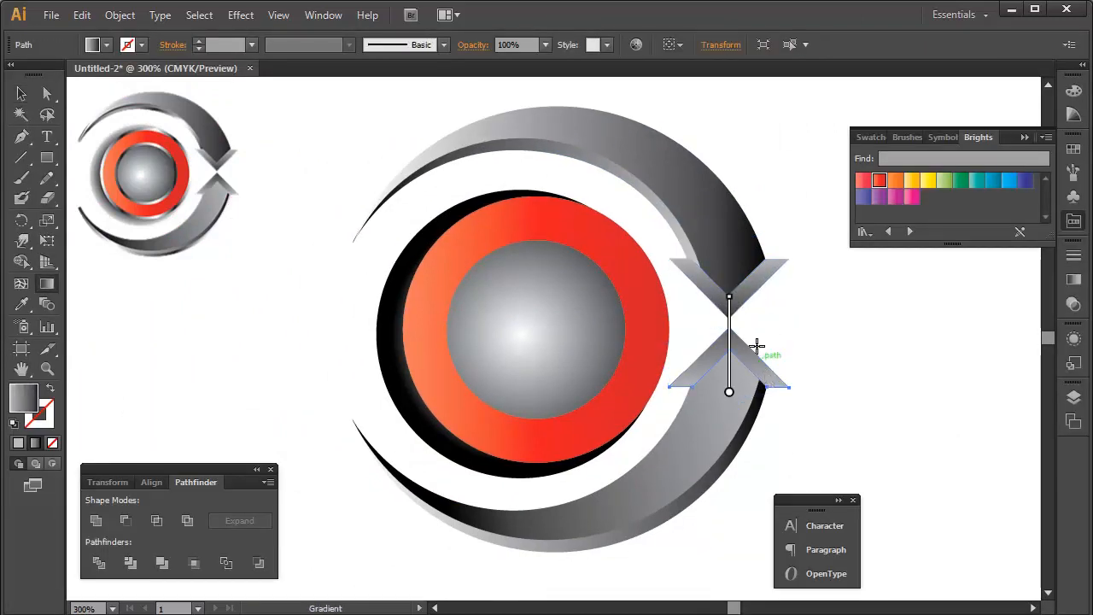
{"action": "left_click_drag", "start_coordinate": [729, 391], "coordinate": [728, 296]}
{"action": "left_click", "coordinate": [813, 340], "text": "ctrl"}
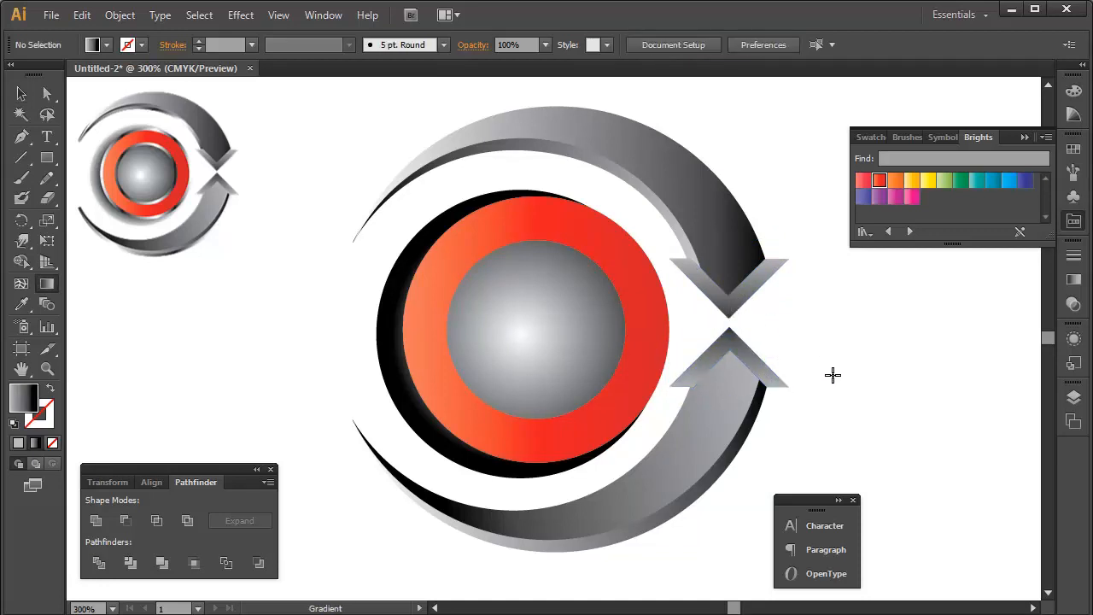
{"action": "key", "text": "v"}
{"action": "key", "text": "Tab"}
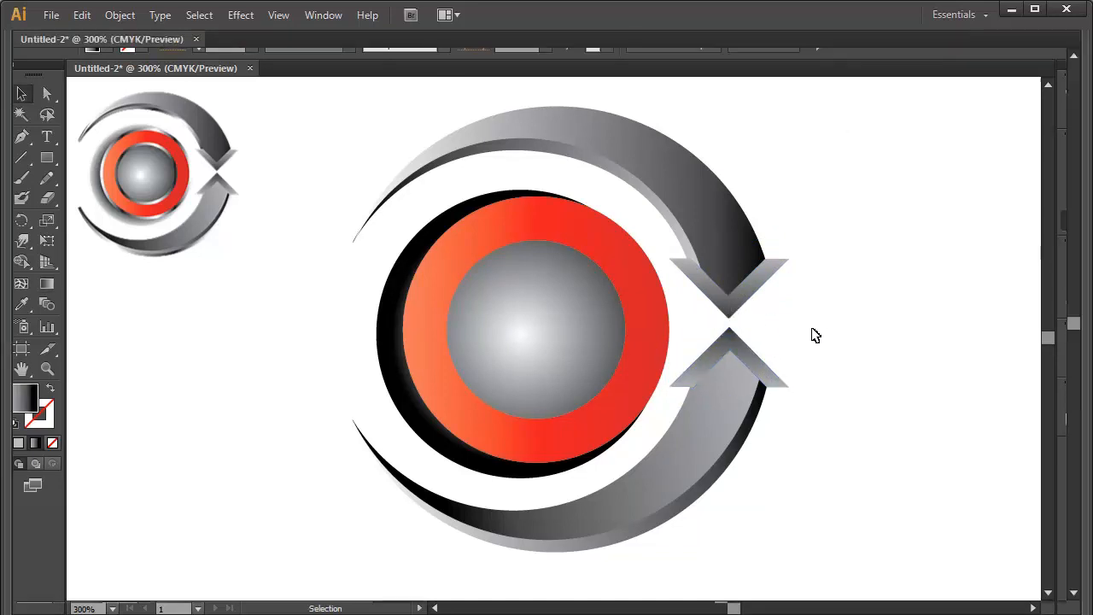
{"action": "left_click_drag", "start_coordinate": [807, 322], "coordinate": [715, 343]}
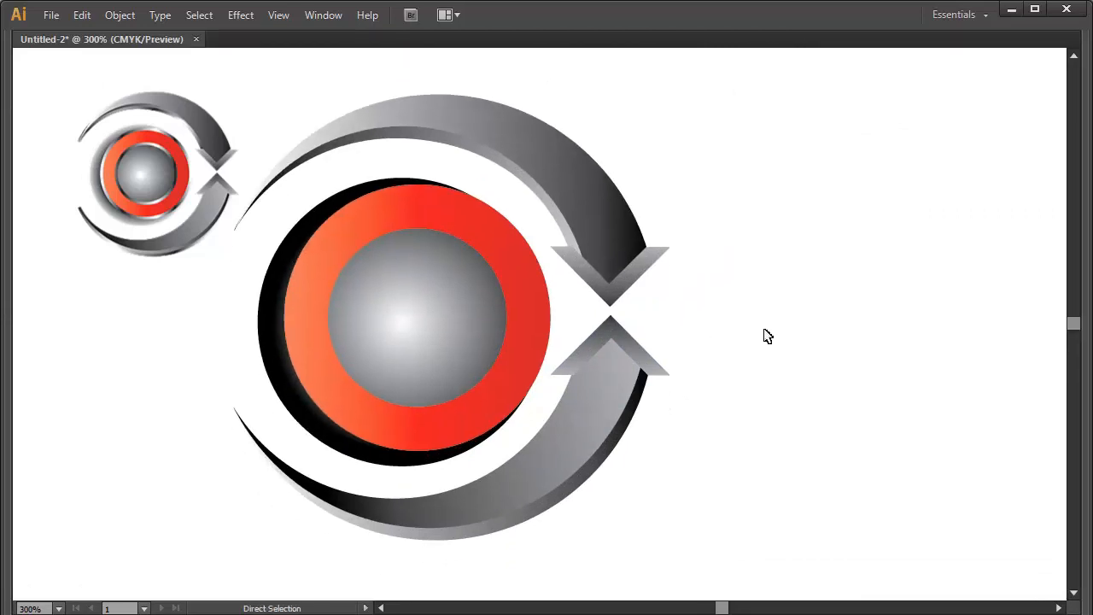
{"action": "left_click_drag", "start_coordinate": [500, 319], "coordinate": [498, 358]}
{"action": "key", "text": "ctrl+z"}
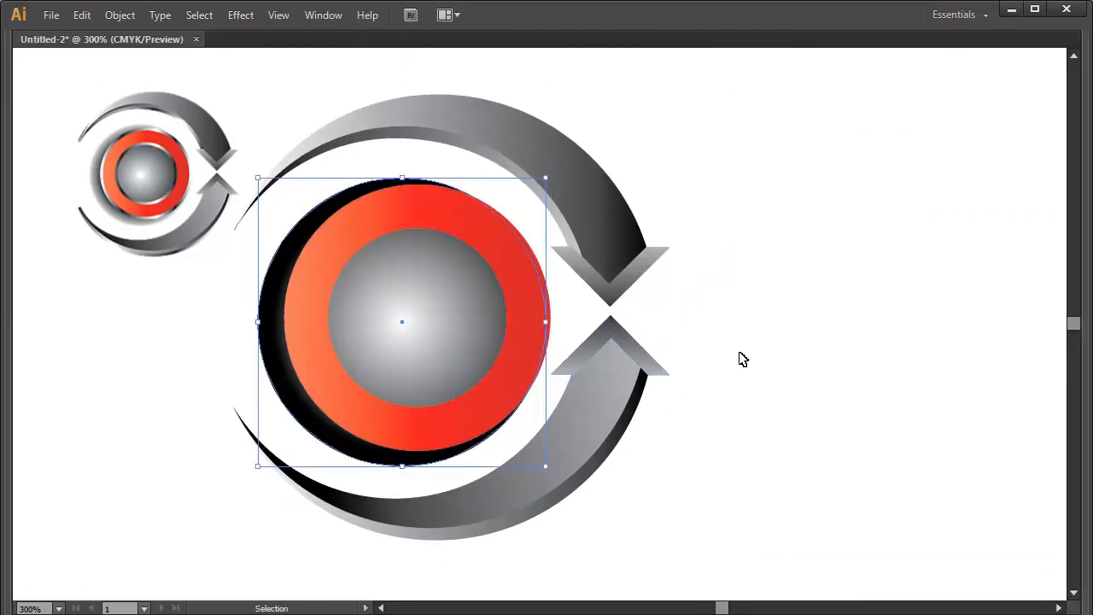
{"action": "key", "text": "Tab"}
- Move the black stop of the radial gradient disc behind the ring inward to 74.07%
{"action": "left_click", "coordinate": [1073, 279]}
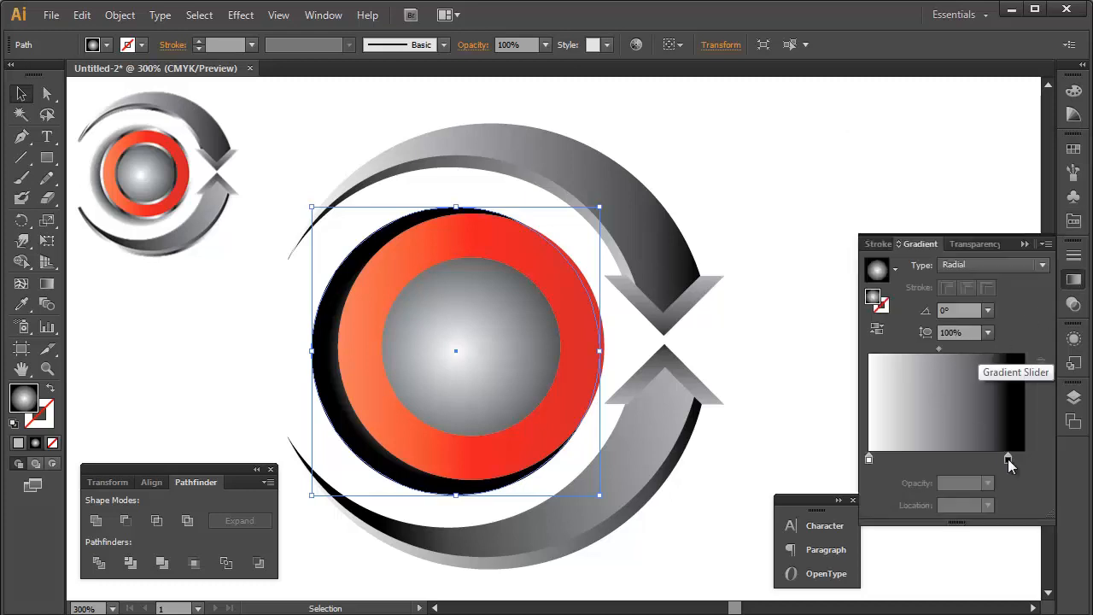
{"action": "left_click_drag", "start_coordinate": [1007, 459], "coordinate": [984, 461]}
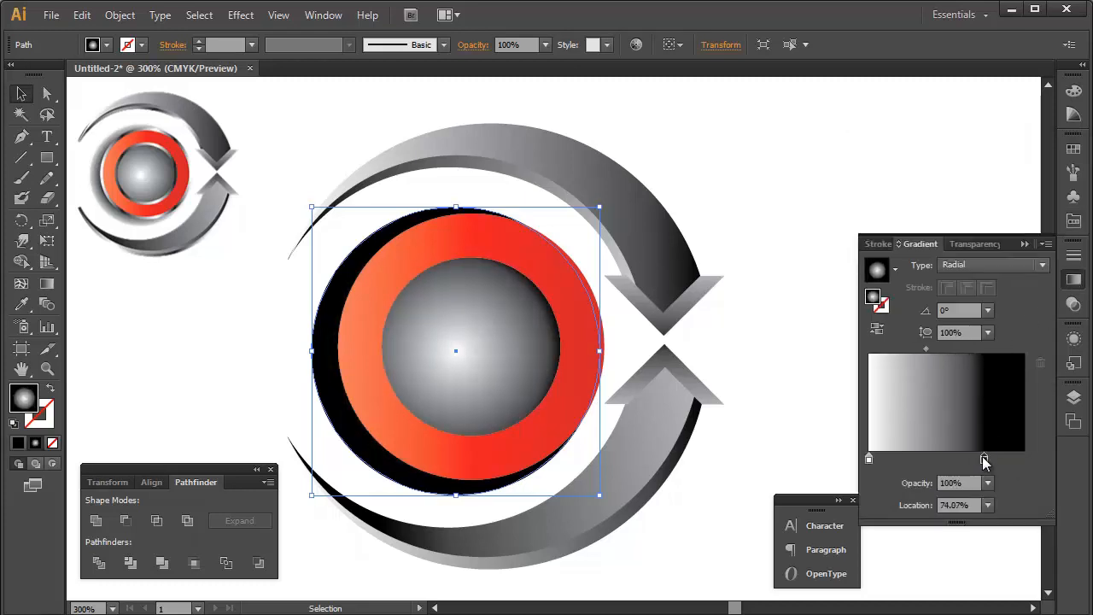
{"action": "left_click", "coordinate": [780, 350]}
{"action": "key", "text": "ctrl+minus"}
{"action": "left_click_drag", "start_coordinate": [780, 349], "coordinate": [568, 353]}
- Duplicate the white stop of the disc's radial gradient to its outer end at 100%, fading the black edge to white
{"action": "left_click", "coordinate": [264, 344]}
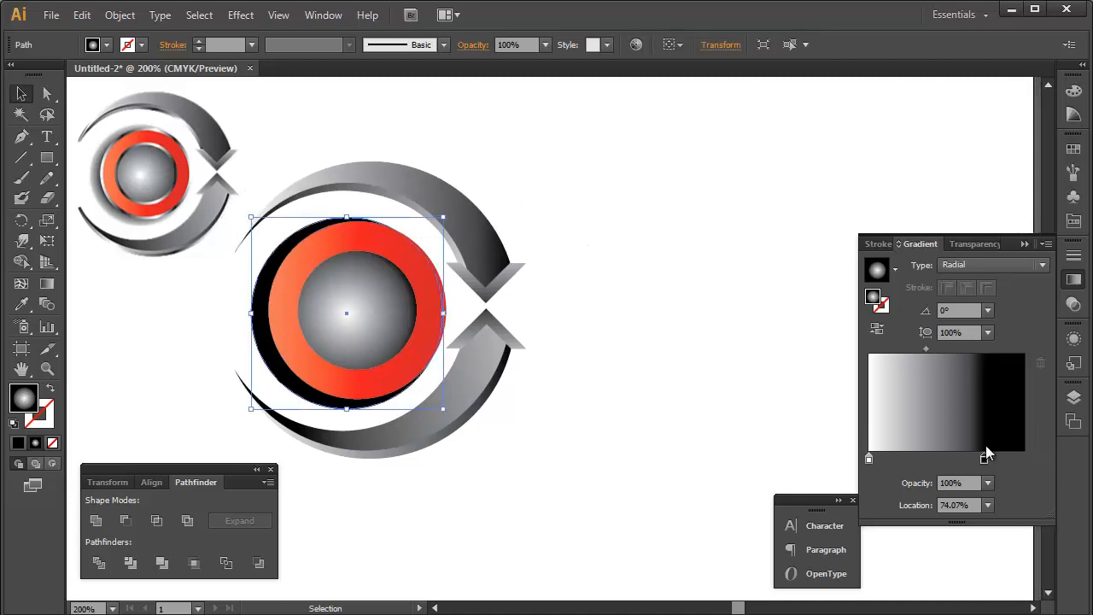
{"action": "left_click_drag", "start_coordinate": [868, 461], "coordinate": [1035, 459]}
{"action": "left_click", "coordinate": [142, 360]}
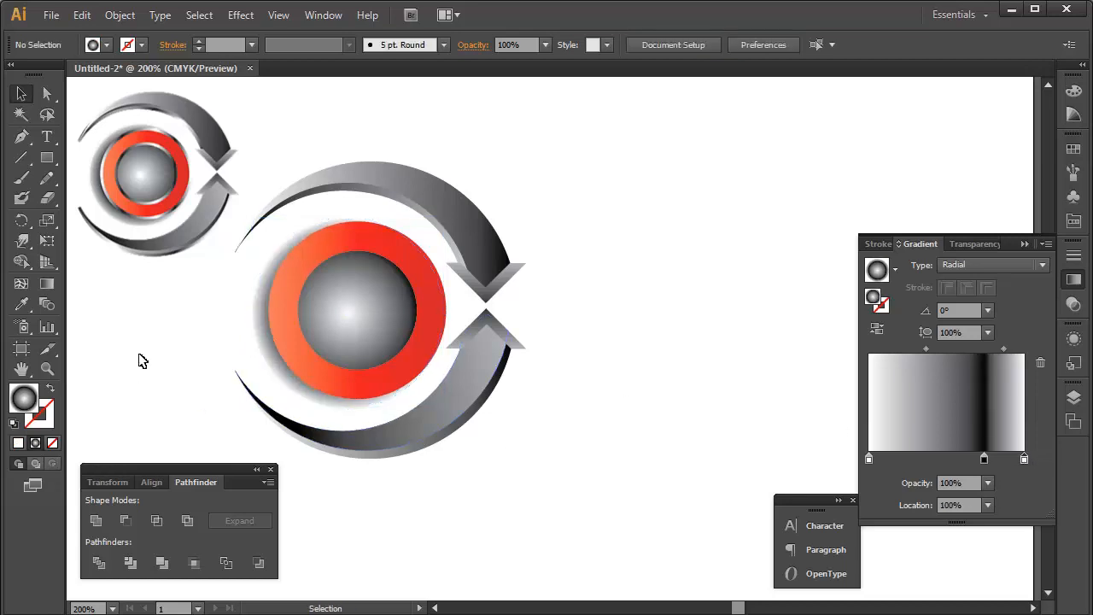
{"action": "left_click", "coordinate": [254, 338]}
{"action": "left_click", "coordinate": [724, 375]}
- Apply a black-and-white gradient swatch to the stroke of the red-orange ring
{"action": "left_click", "coordinate": [440, 310]}
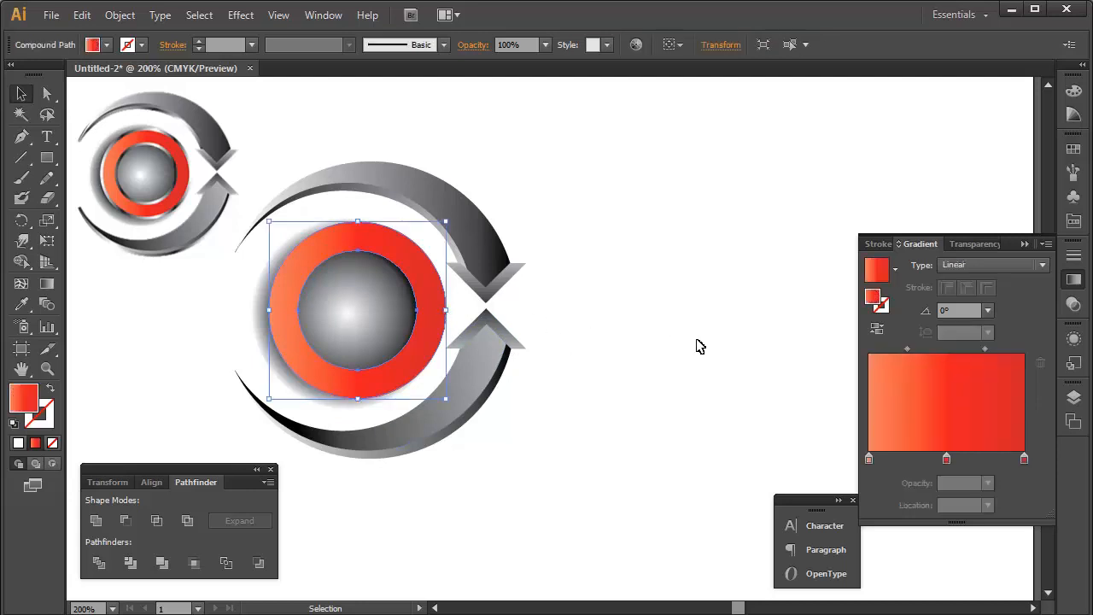
{"action": "left_click", "coordinate": [43, 418]}
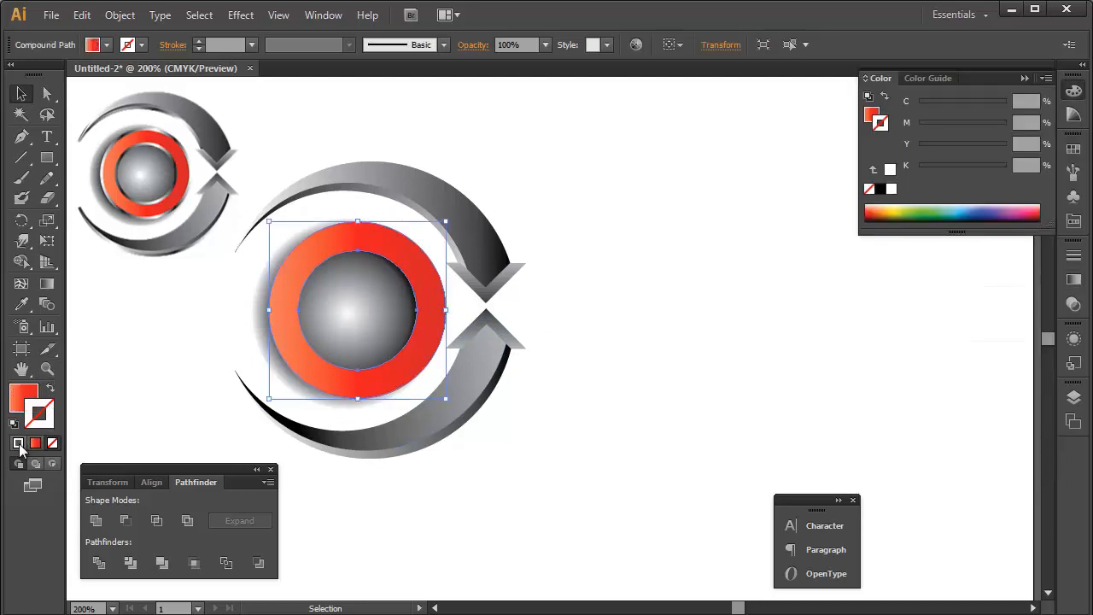
{"action": "left_click", "coordinate": [1074, 280]}
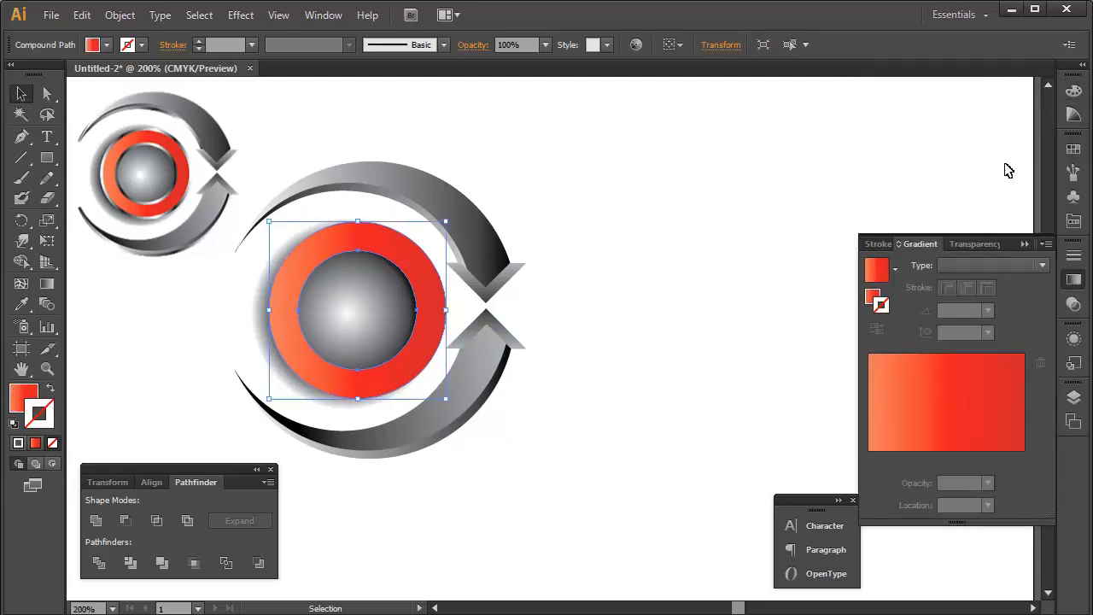
{"action": "left_click", "coordinate": [1073, 151]}
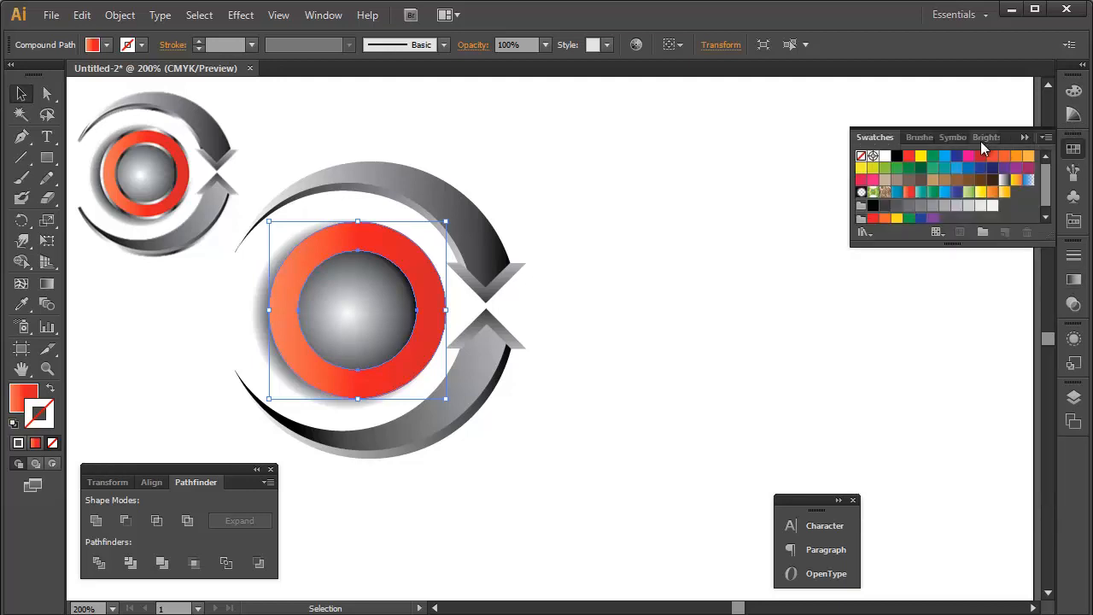
{"action": "left_click", "coordinate": [980, 139]}
{"action": "left_click", "coordinate": [943, 138]}
{"action": "left_click", "coordinate": [873, 138]}
{"action": "left_click", "coordinate": [1004, 181]}
- Set the red-orange ring's stroke weight to 3 pt and scale the ring down slightly about its centre
{"action": "left_click", "coordinate": [1074, 254]}
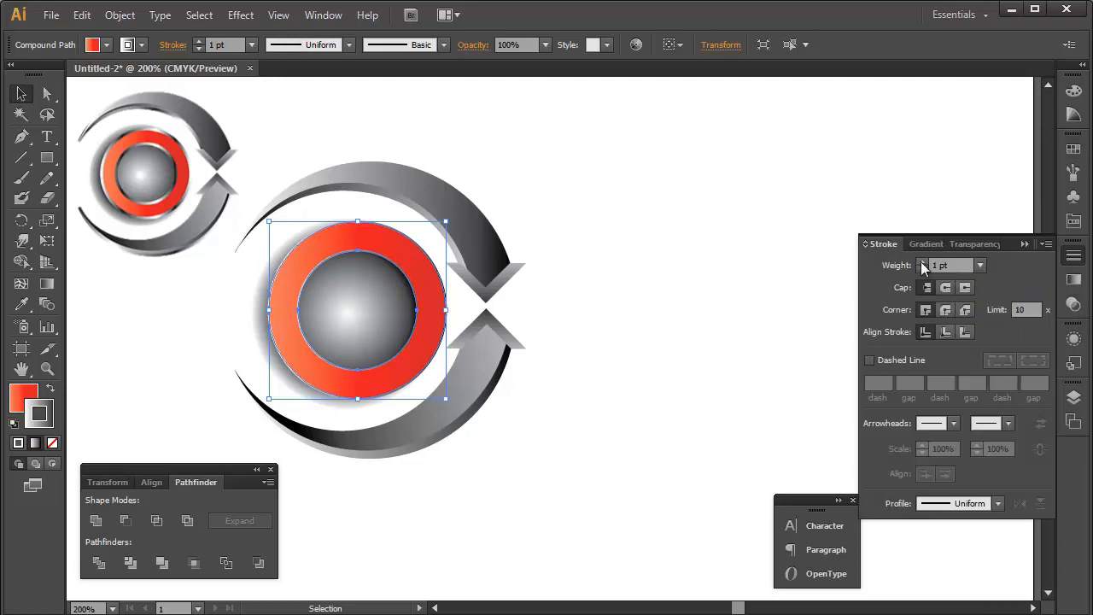
{"action": "left_click", "coordinate": [921, 261]}
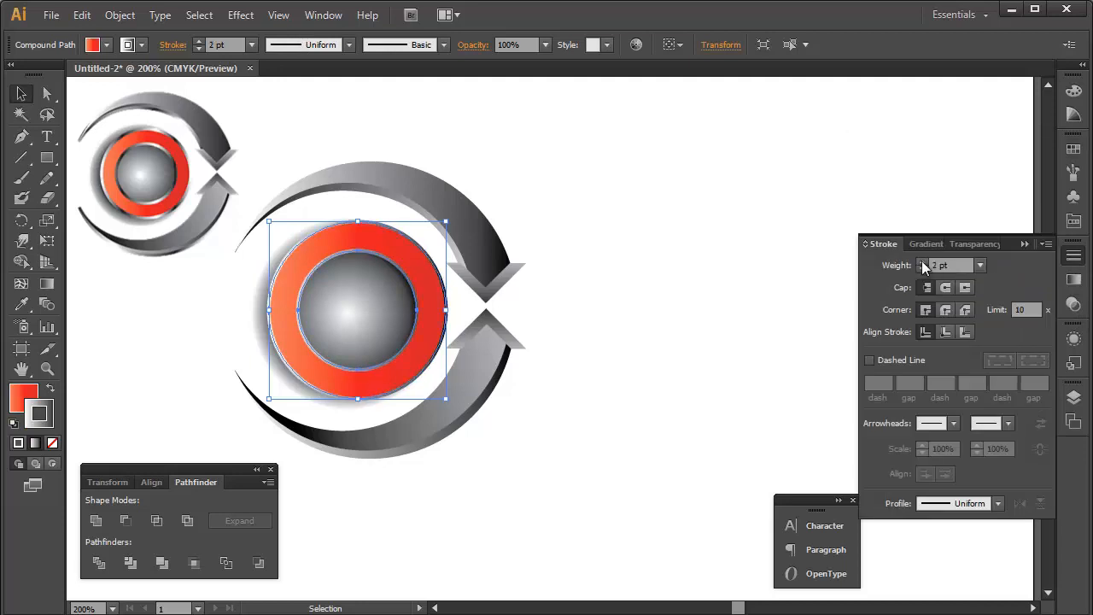
{"action": "left_click", "coordinate": [922, 263]}
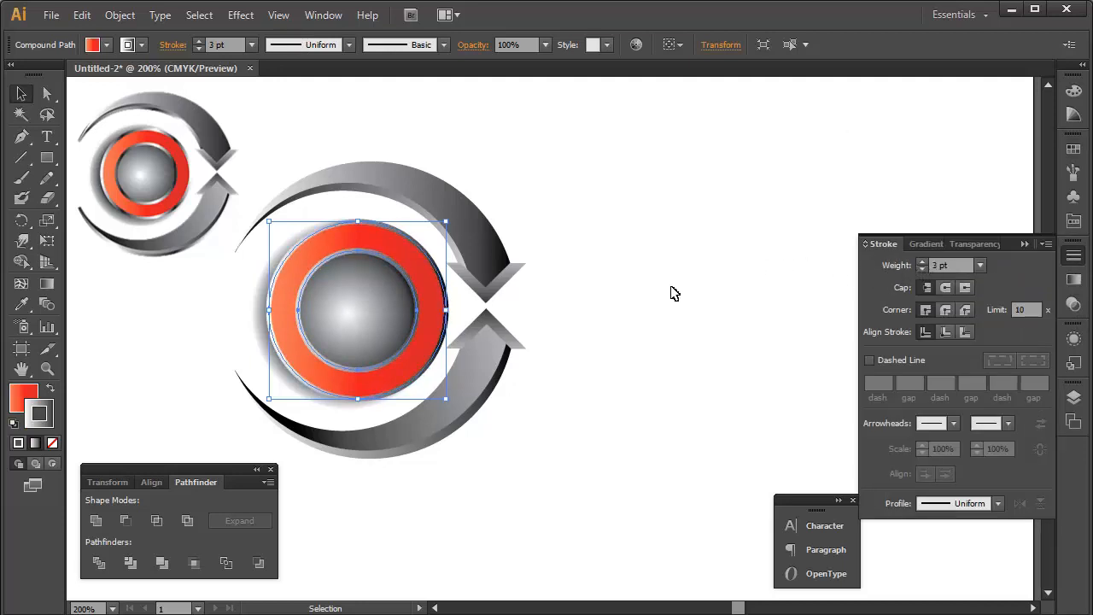
{"action": "left_click_drag", "start_coordinate": [446, 221], "coordinate": [438, 225]}
{"action": "left_click", "coordinate": [652, 325]}
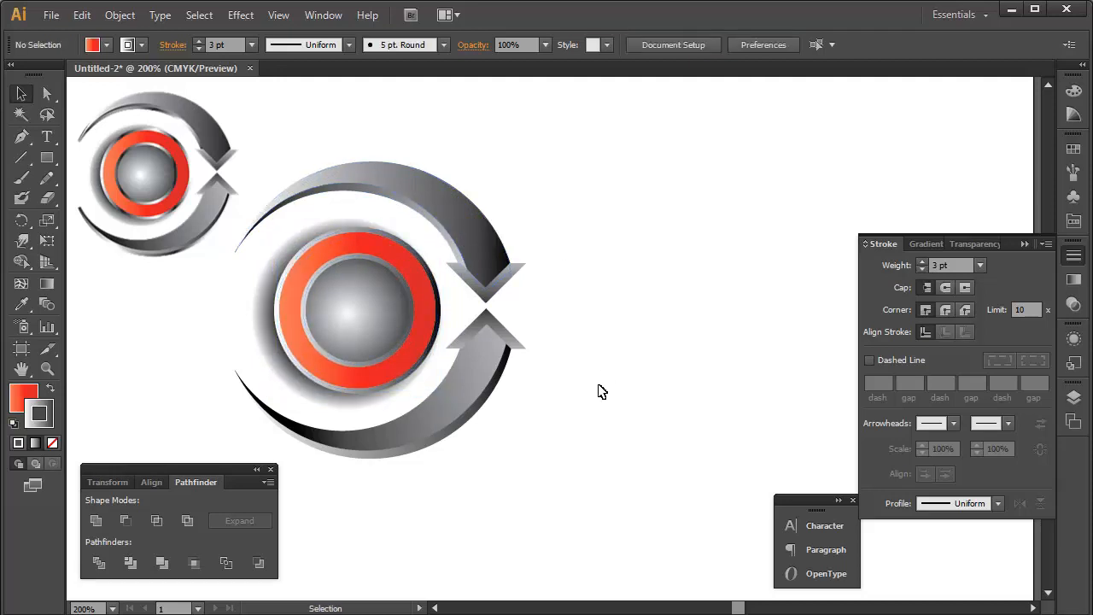
- Rework the ring's stroke gradient into alternating white and black stops, with the outer black stop at 81.18% and a white stop at 100%
{"action": "left_click", "coordinate": [429, 324]}
{"action": "left_click", "coordinate": [1073, 279]}
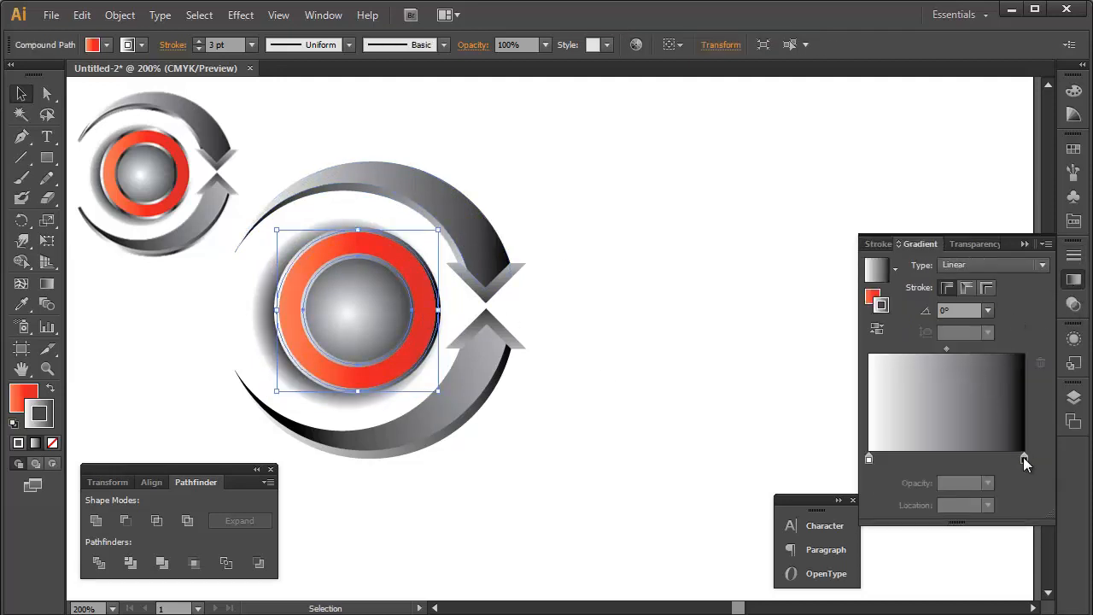
{"action": "left_click_drag", "start_coordinate": [1023, 457], "coordinate": [988, 461]}
{"action": "left_click_drag", "start_coordinate": [1012, 463], "coordinate": [1006, 462]}
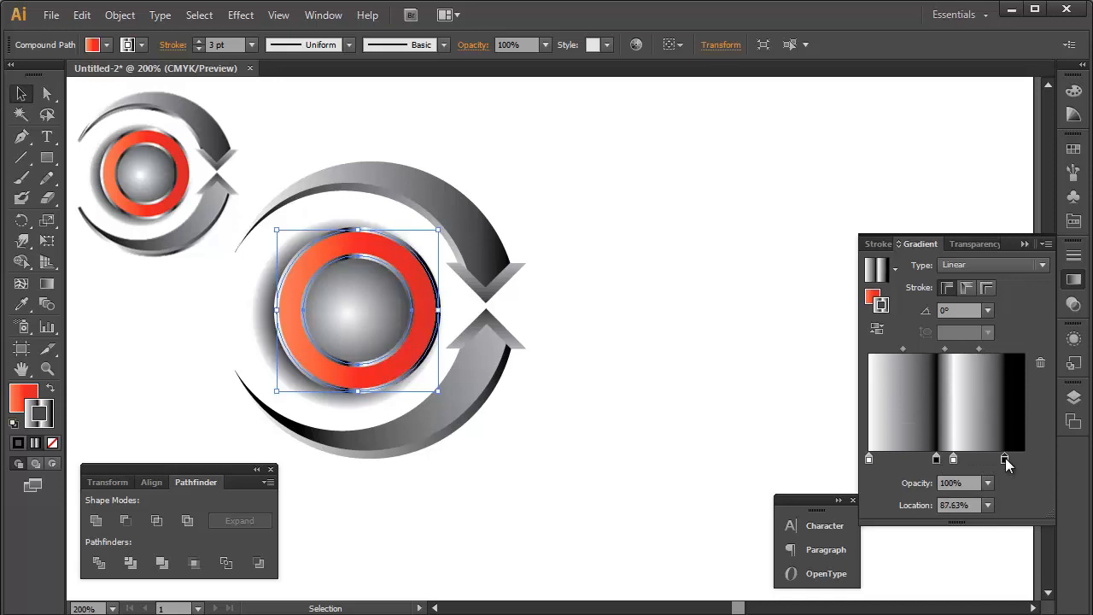
{"action": "left_click_drag", "start_coordinate": [936, 464], "coordinate": [971, 463]}
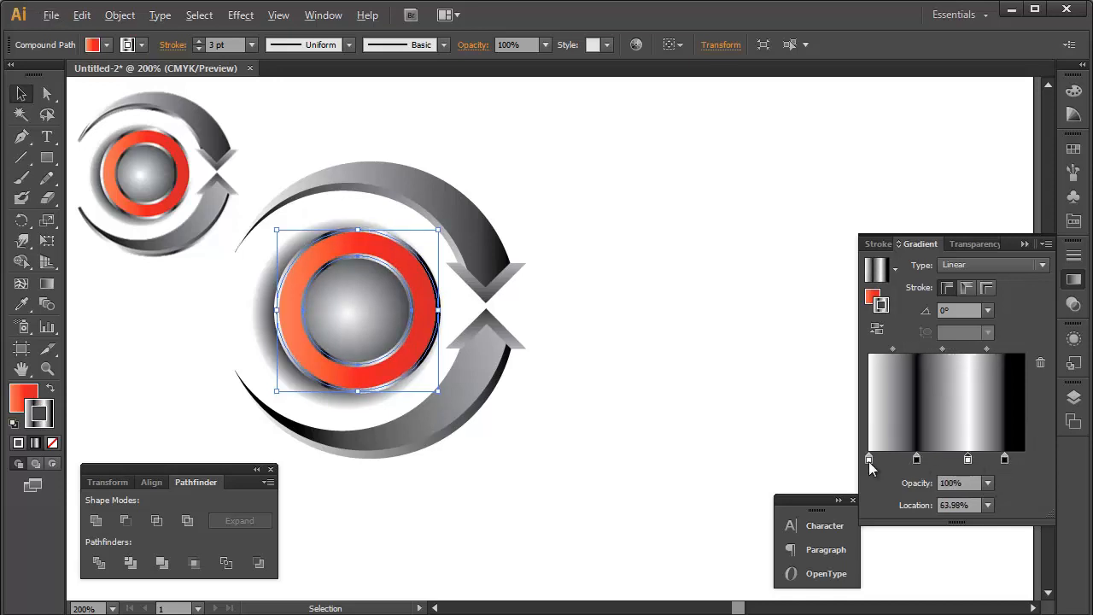
{"action": "left_click_drag", "start_coordinate": [870, 461], "coordinate": [1025, 461]}
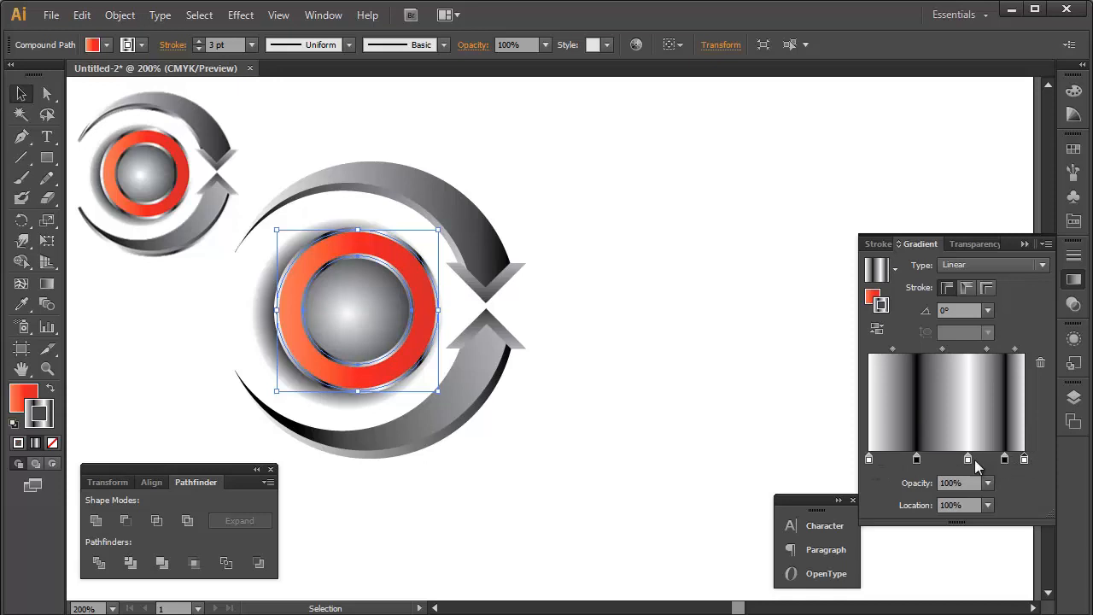
{"action": "left_click_drag", "start_coordinate": [917, 459], "coordinate": [995, 461]}
{"action": "left_click", "coordinate": [748, 371]}
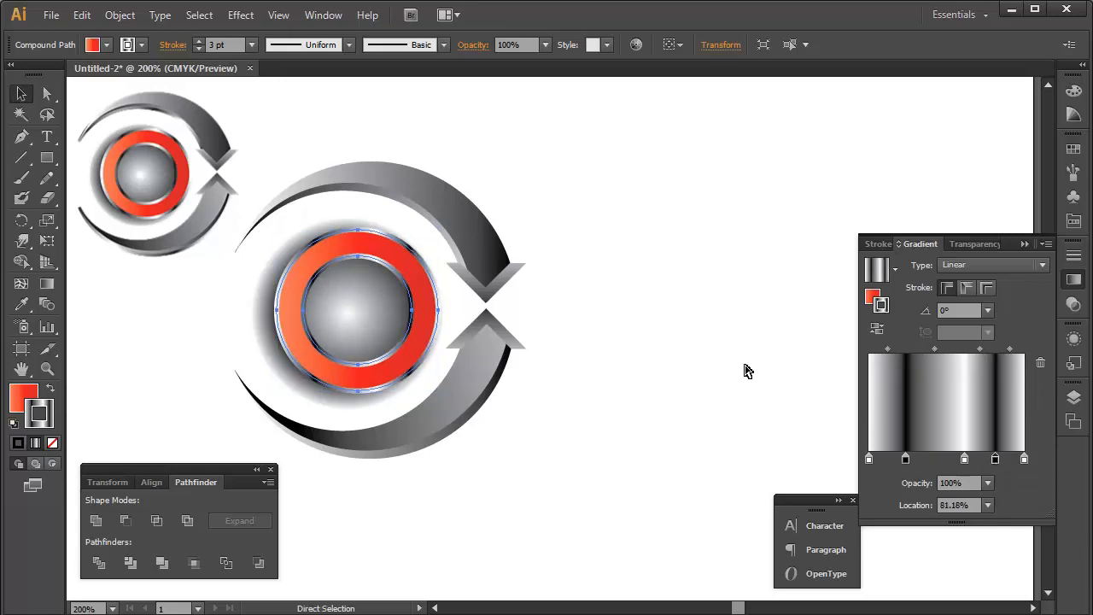
- Apply the black-and-white gradient to the stroke of the upper arrow's back arc and set its weight to 3 pt
{"action": "key", "text": "a"}
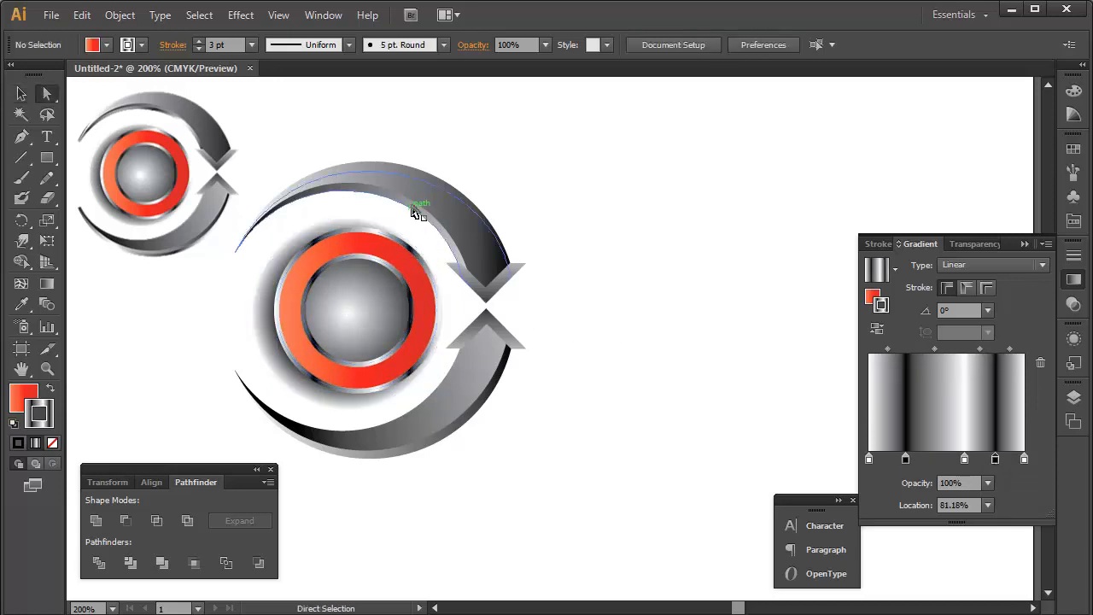
{"action": "left_click", "coordinate": [413, 209]}
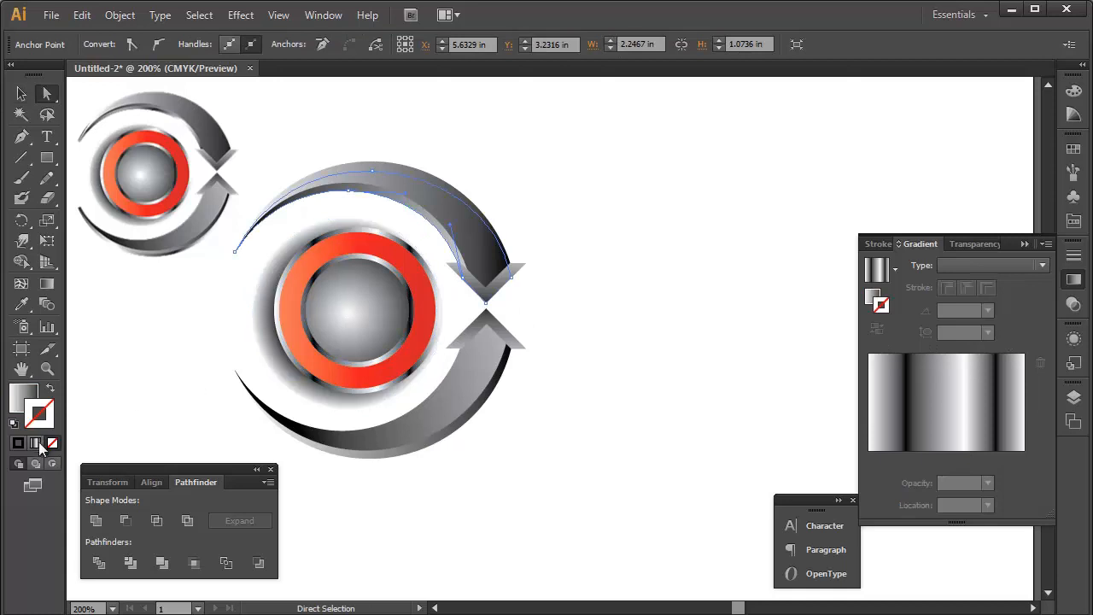
{"action": "left_click", "coordinate": [629, 309]}
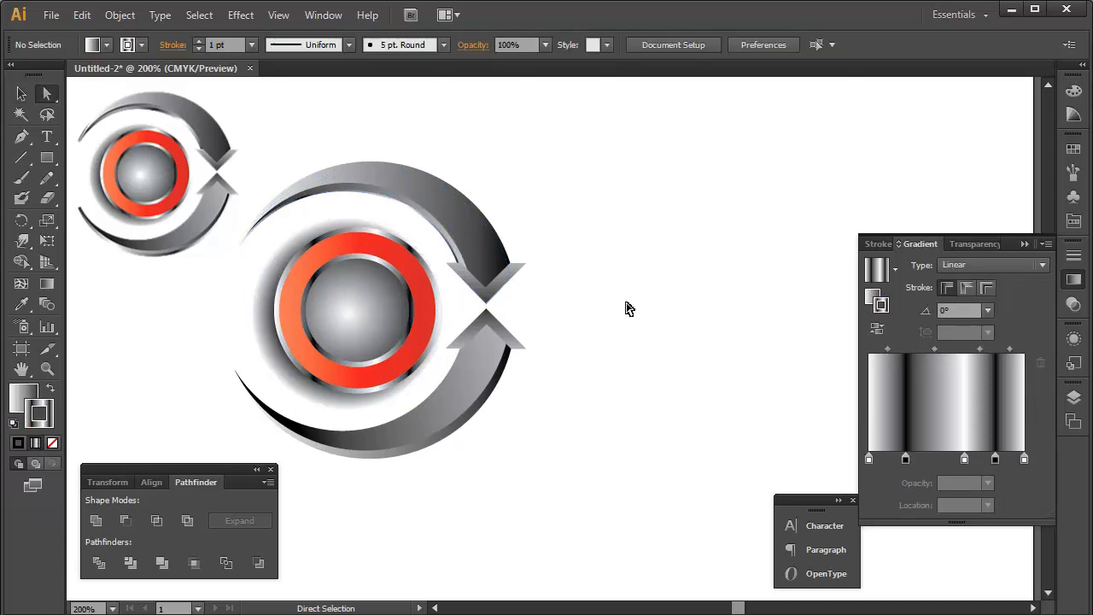
{"action": "left_click", "coordinate": [452, 241]}
{"action": "left_click", "coordinate": [1073, 255]}
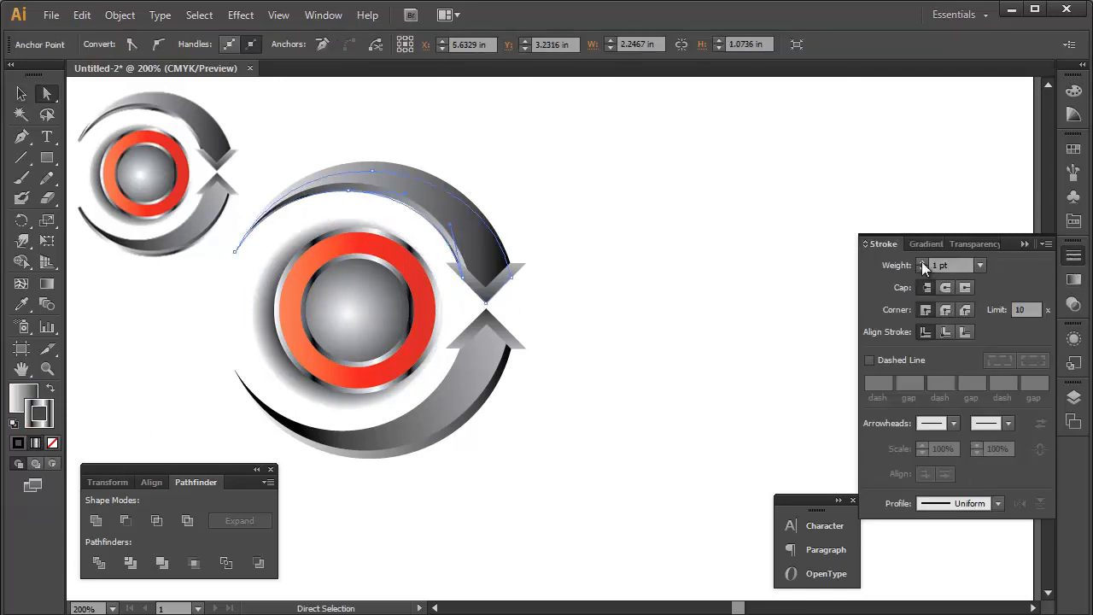
{"action": "left_click", "coordinate": [922, 262]}
{"action": "left_click", "coordinate": [923, 262]}
{"action": "left_click", "coordinate": [734, 247]}
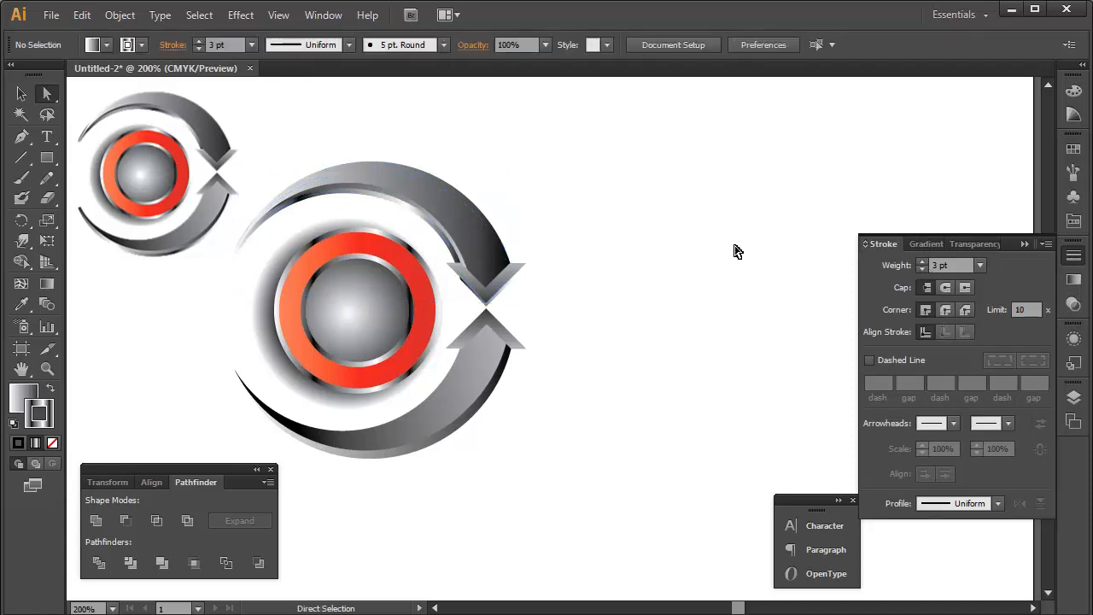
- Copy the upper back arc's fill and gradient stroke onto the lower arrow's back arc with the Eyedropper
{"action": "key", "text": "v"}
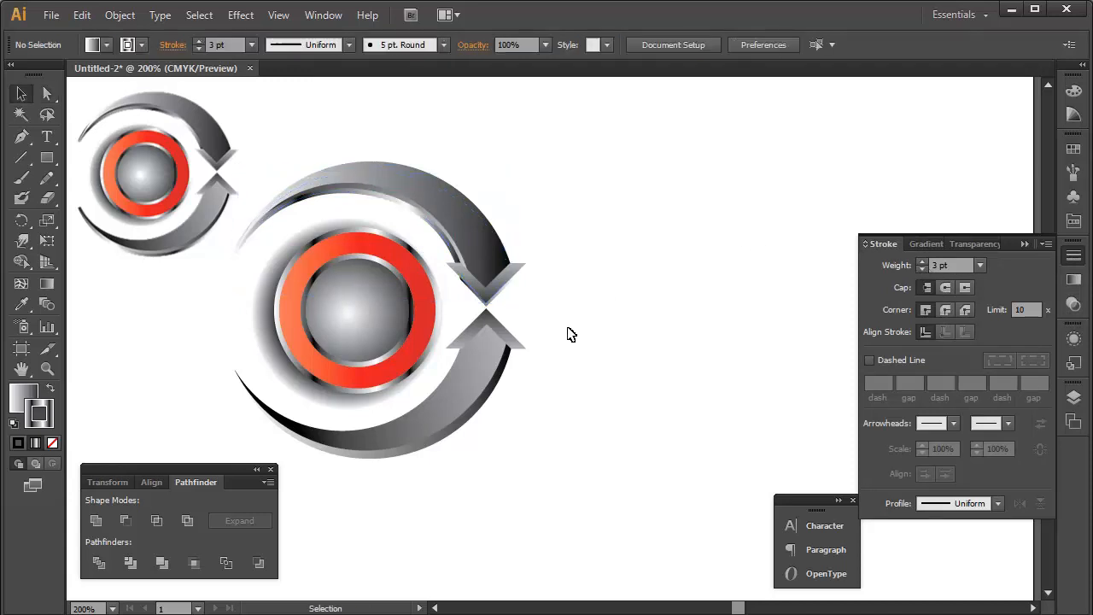
{"action": "left_click", "coordinate": [498, 388]}
{"action": "key", "text": "i"}
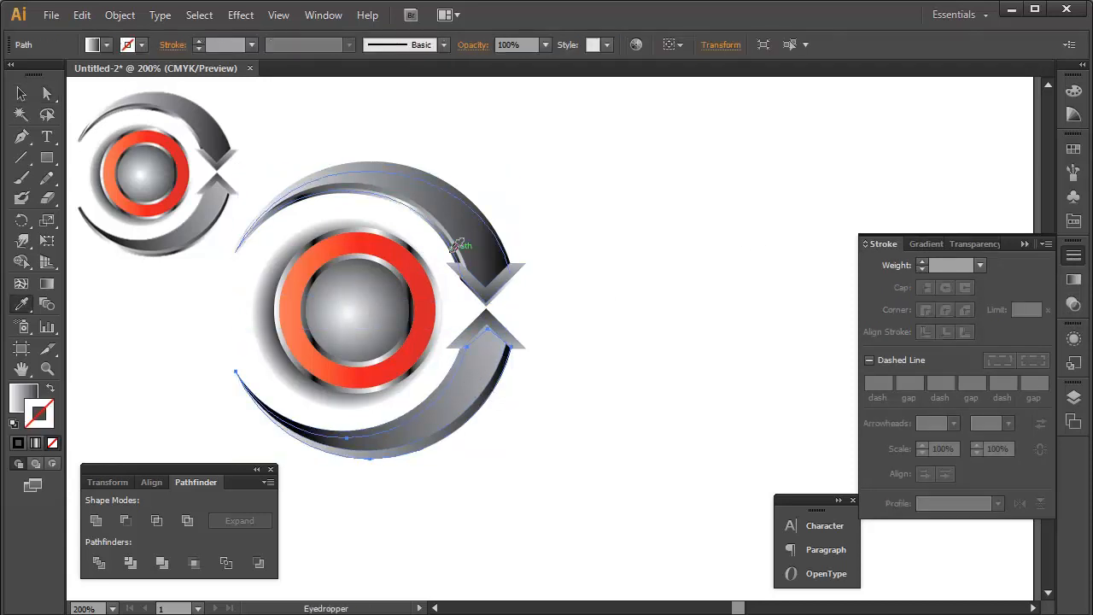
{"action": "left_click", "coordinate": [453, 255]}
{"action": "left_click", "coordinate": [625, 406], "text": "ctrl"}
{"action": "key", "text": "v"}
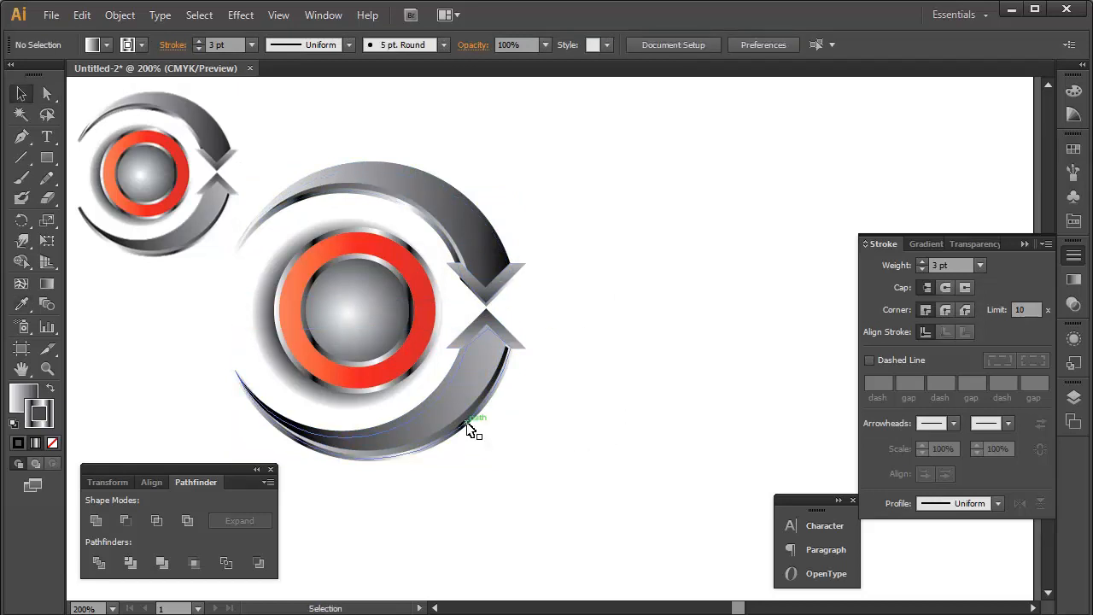
- Set the angle of the lower back arc's stroke gradient to 148°
{"action": "left_click", "coordinate": [481, 419]}
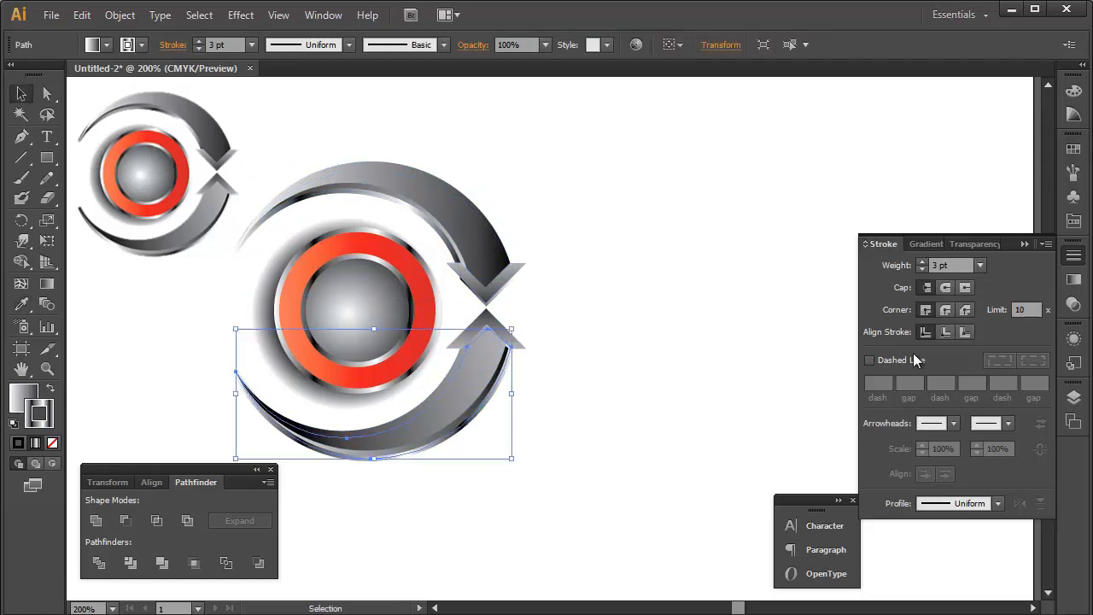
{"action": "left_click", "coordinate": [1074, 280]}
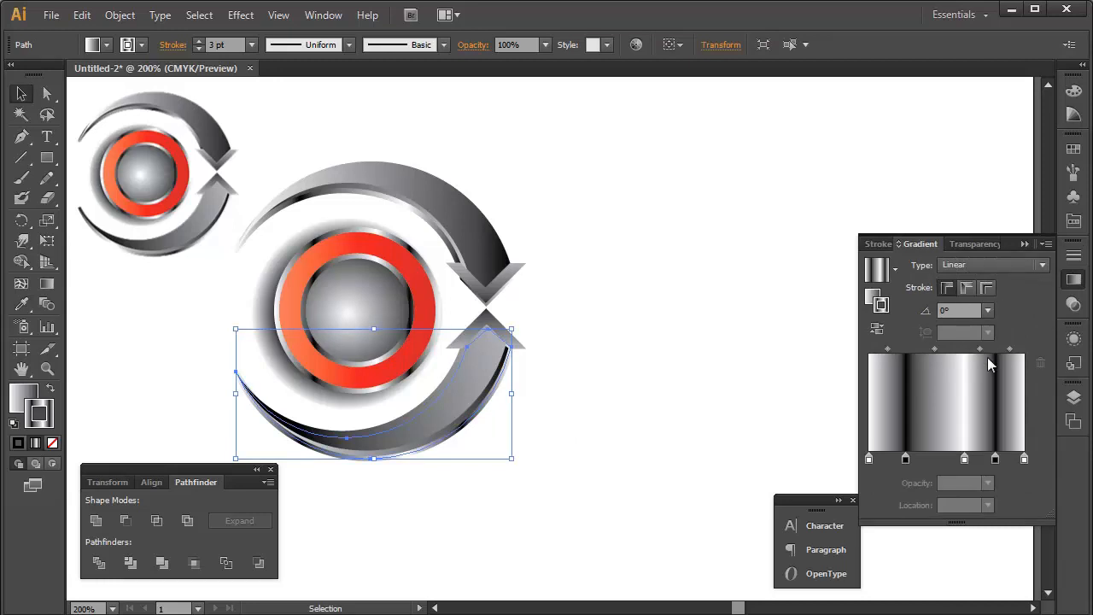
{"action": "left_click", "coordinate": [959, 406]}
{"action": "left_click_drag", "start_coordinate": [963, 311], "coordinate": [892, 323]}
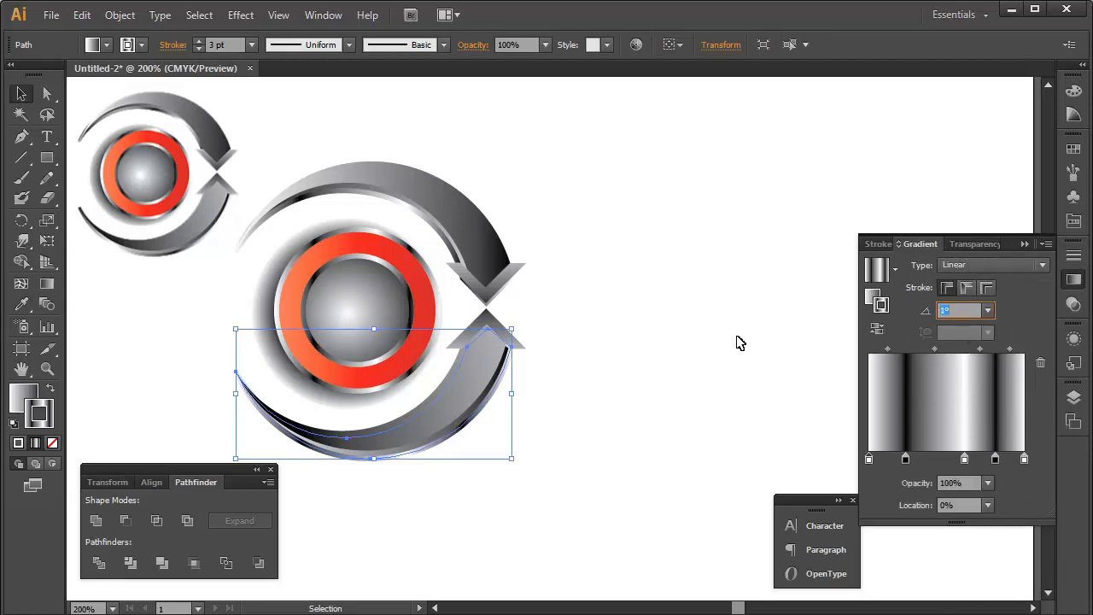
{"action": "key", "text": "Up"}
{"action": "key", "text": "Up"}
{"action": "key", "text": "Up"}
{"action": "key", "text": "Up"}
{"action": "key", "text": "Up"}
{"action": "key", "text": "Up"}
{"action": "key", "text": "Up"}
{"action": "key", "text": "Up"}
{"action": "key", "text": "Up"}
{"action": "key", "text": "Up"}
{"action": "key", "text": "Up"}
{"action": "key", "text": "Up"}
{"action": "key", "text": "Up"}
{"action": "key", "text": "Up"}
{"action": "key", "text": "Up"}
{"action": "key", "text": "Up"}
{"action": "key", "text": "Up"}
{"action": "key", "text": "Up"}
{"action": "key", "text": "Up"}
{"action": "key", "text": "Up"}
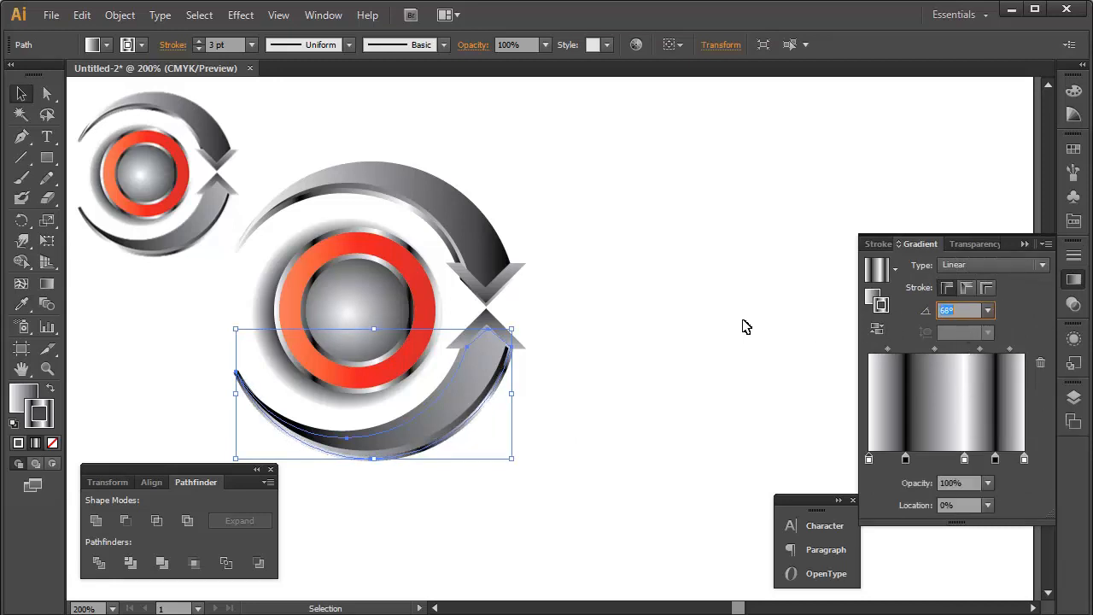
{"action": "key", "text": "Up"}
{"action": "key", "text": "Up"}
{"action": "key", "text": "Up"}
{"action": "key", "text": "Up"}
{"action": "key", "text": "Up"}
{"action": "key", "text": "Up"}
{"action": "key", "text": "Up"}
{"action": "key", "text": "Up"}
{"action": "key", "text": "Up"}
{"action": "key", "text": "Up"}
{"action": "key", "text": "Up"}
{"action": "key", "text": "Up"}
{"action": "key", "text": "Up"}
{"action": "key", "text": "Up"}
{"action": "key", "text": "Up"}
{"action": "key", "text": "Up"}
{"action": "key", "text": "Up"}
{"action": "key", "text": "Up"}
{"action": "key", "text": "Up"}
{"action": "key", "text": "Up"}
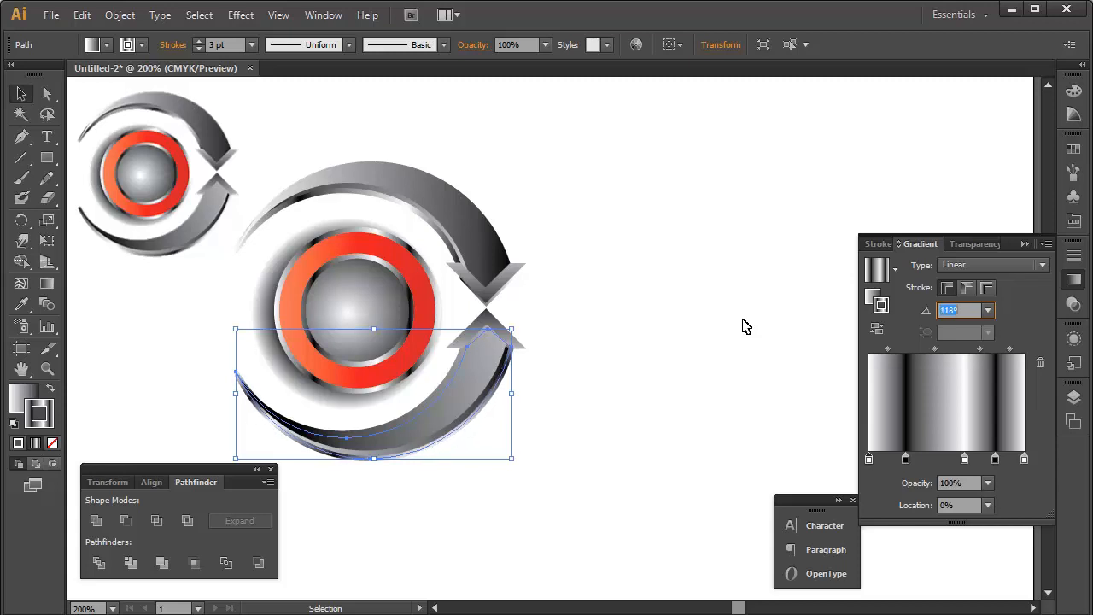
{"action": "key", "text": "Up"}
{"action": "key", "text": "Up"}
{"action": "key", "text": "Up"}
{"action": "key", "text": "Up"}
{"action": "key", "text": "Up"}
{"action": "key", "text": "Up"}
{"action": "key", "text": "Up"}
{"action": "key", "text": "Up"}
{"action": "key", "text": "Up"}
{"action": "key", "text": "Up"}
{"action": "key", "text": "Up"}
{"action": "key", "text": "Up"}
{"action": "key", "text": "Up"}
{"action": "key", "text": "Up"}
{"action": "key", "text": "Up"}
{"action": "key", "text": "Up"}
{"action": "key", "text": "Up"}
{"action": "key", "text": "Up"}
{"action": "key", "text": "Up"}
{"action": "key", "text": "Up"}
{"action": "left_click", "coordinate": [721, 330]}
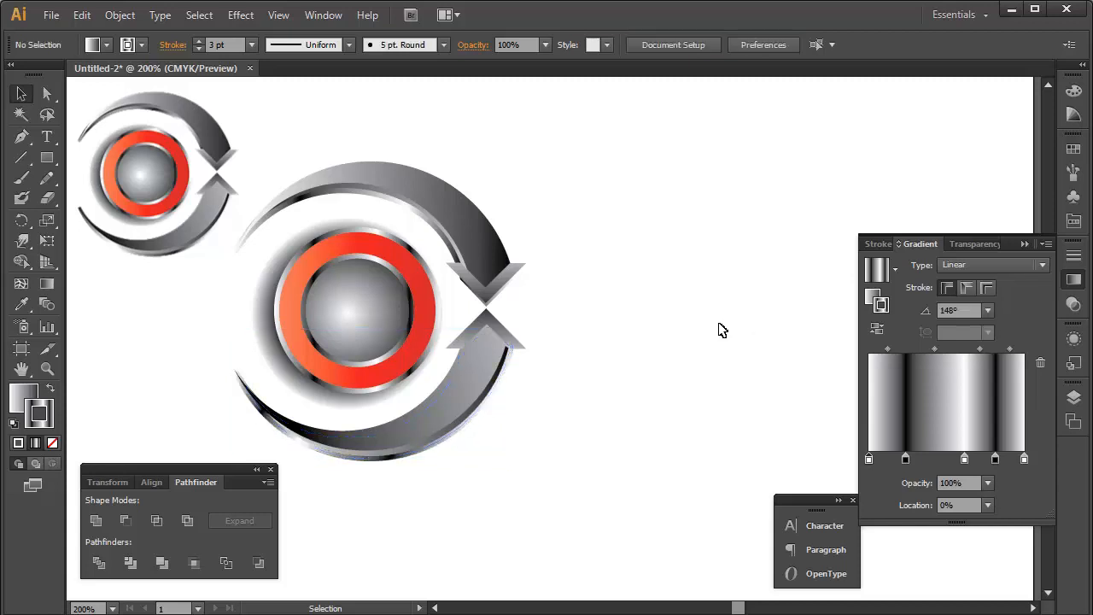
- Move the lower back arc's first black stroke-gradient stop to 17.2% and end the gradient in black at 100%
{"action": "left_click", "coordinate": [420, 456]}
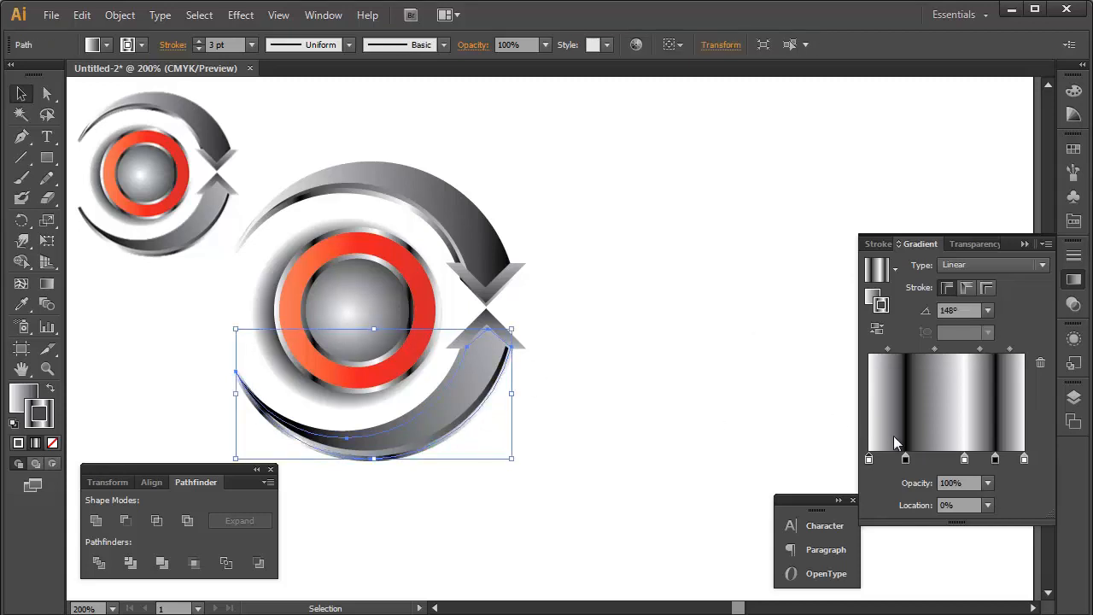
{"action": "left_click_drag", "start_coordinate": [905, 459], "coordinate": [893, 459]}
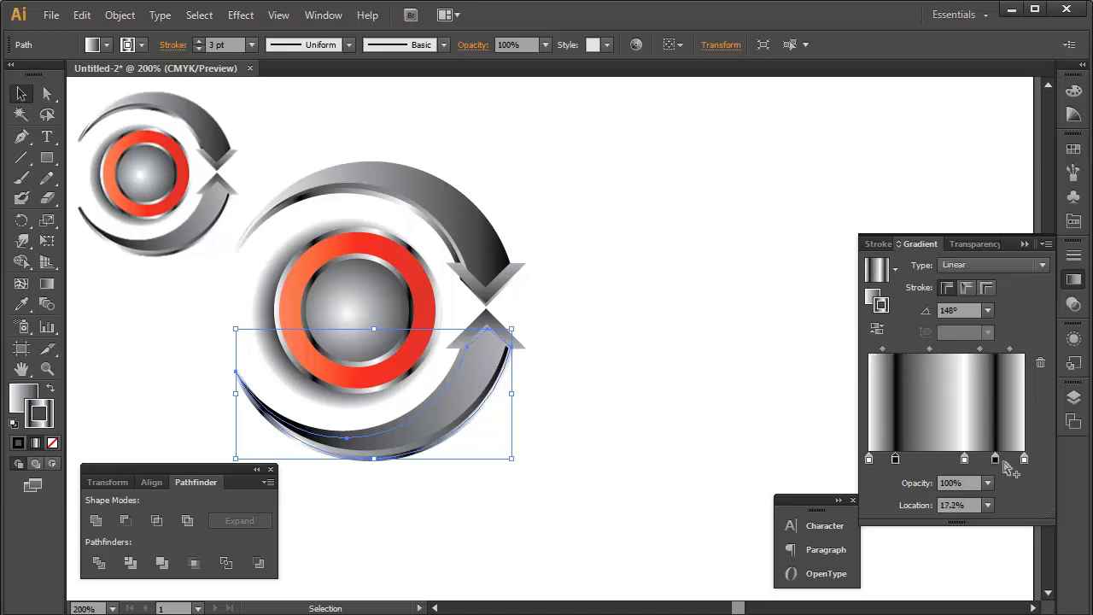
{"action": "left_click_drag", "start_coordinate": [994, 459], "coordinate": [1025, 459]}
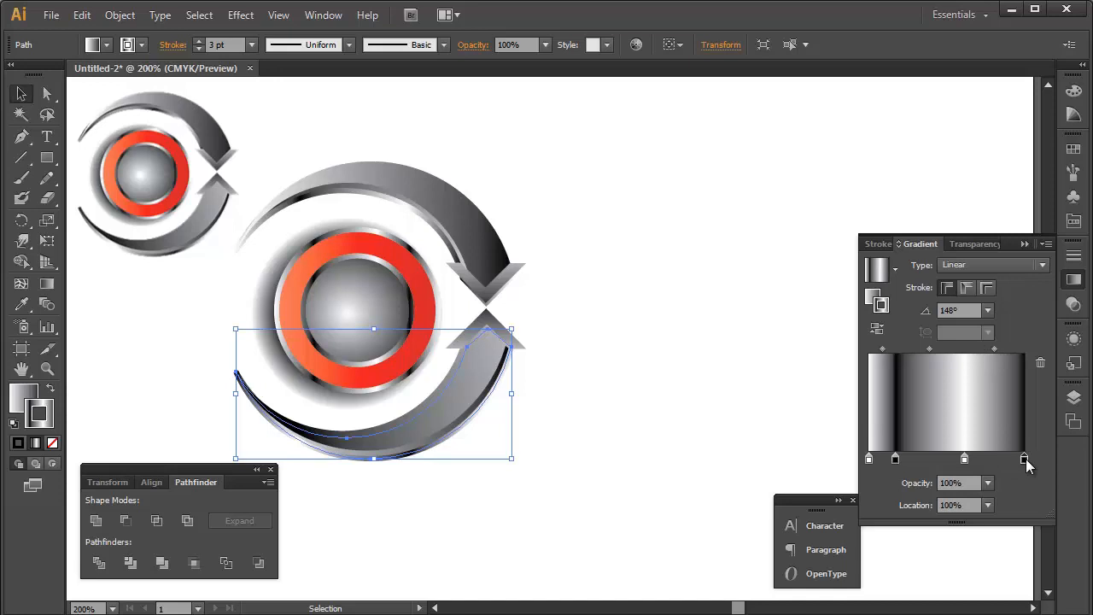
{"action": "left_click", "coordinate": [751, 386]}
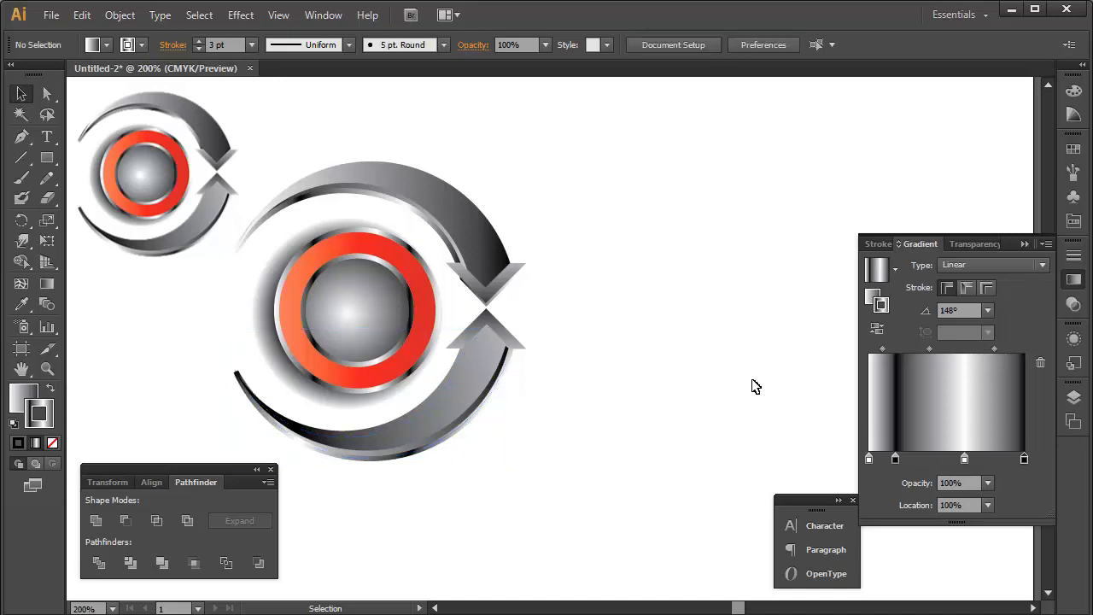
- Set the angle of the upper back arc's stroke gradient to 107°
{"action": "left_click", "coordinate": [457, 250]}
{"action": "left_click", "coordinate": [960, 310]}
{"action": "type", "text": "40"}
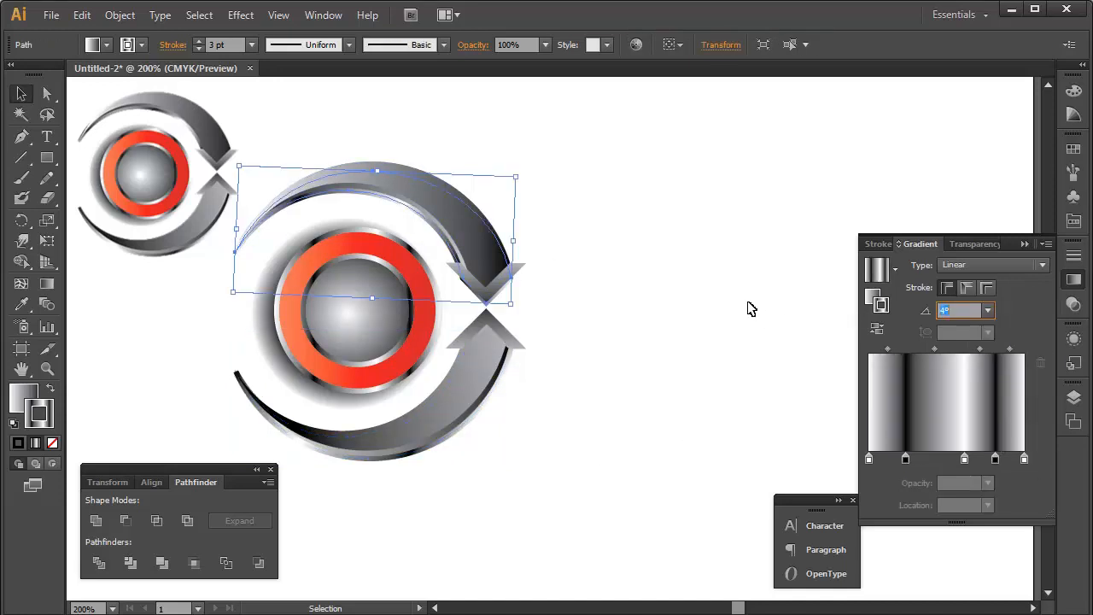
{"action": "key", "text": "Return"}
{"action": "key", "text": "Up"}
{"action": "key", "text": "Up"}
{"action": "key", "text": "Up"}
{"action": "key", "text": "Up"}
{"action": "key", "text": "Up"}
{"action": "key", "text": "Up"}
{"action": "key", "text": "Up"}
{"action": "key", "text": "Up"}
{"action": "key", "text": "Up"}
{"action": "key", "text": "Up"}
{"action": "key", "text": "Up"}
{"action": "key", "text": "Up"}
{"action": "key", "text": "Up"}
{"action": "key", "text": "Up"}
{"action": "key", "text": "Up"}
{"action": "key", "text": "Up"}
{"action": "key", "text": "Up"}
{"action": "key", "text": "Up"}
{"action": "key", "text": "Up"}
{"action": "key", "text": "Up"}
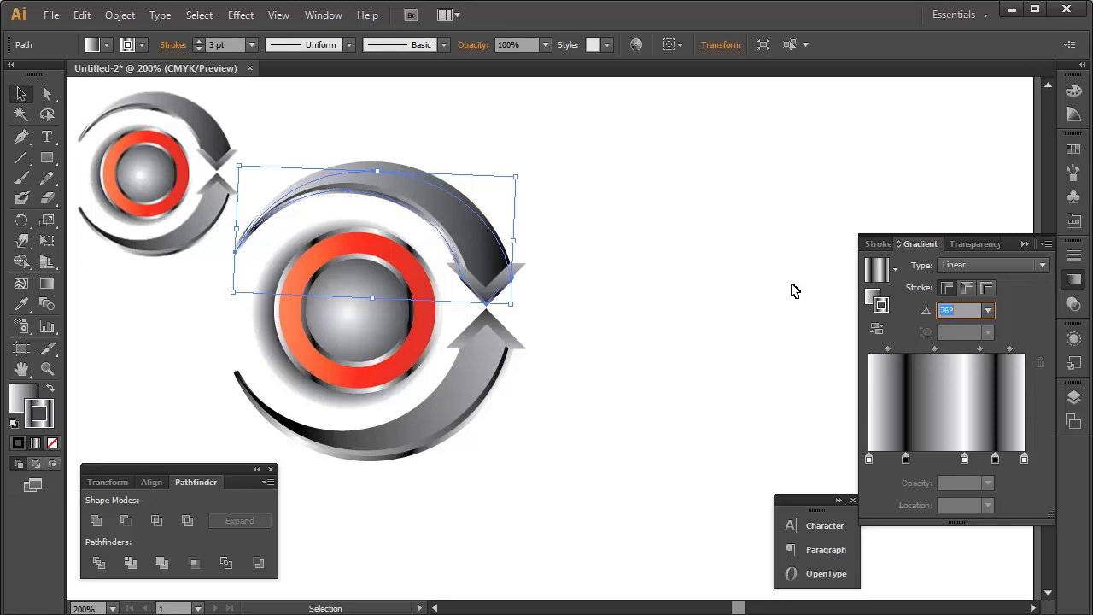
{"action": "key", "text": "Up"}
{"action": "key", "text": "Up"}
{"action": "key", "text": "Up"}
{"action": "key", "text": "Up"}
{"action": "key", "text": "Up"}
{"action": "key", "text": "Up"}
{"action": "key", "text": "Up"}
{"action": "key", "text": "Up"}
{"action": "key", "text": "Up"}
{"action": "key", "text": "Up"}
{"action": "key", "text": "Up"}
{"action": "key", "text": "Up"}
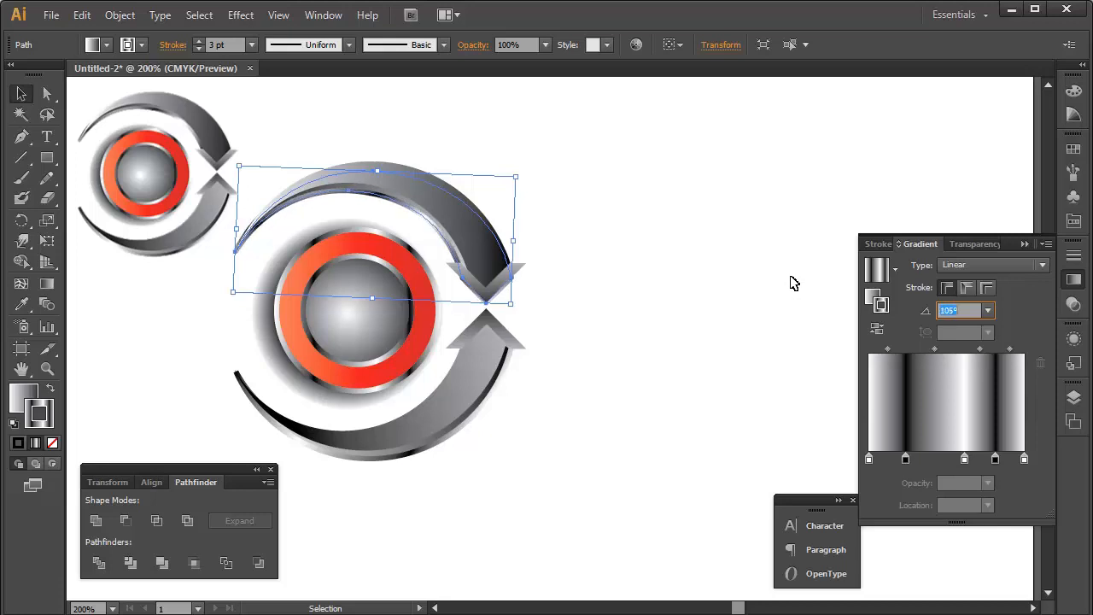
{"action": "key", "text": "Up"}
{"action": "key", "text": "Up"}
{"action": "left_click", "coordinate": [646, 261]}
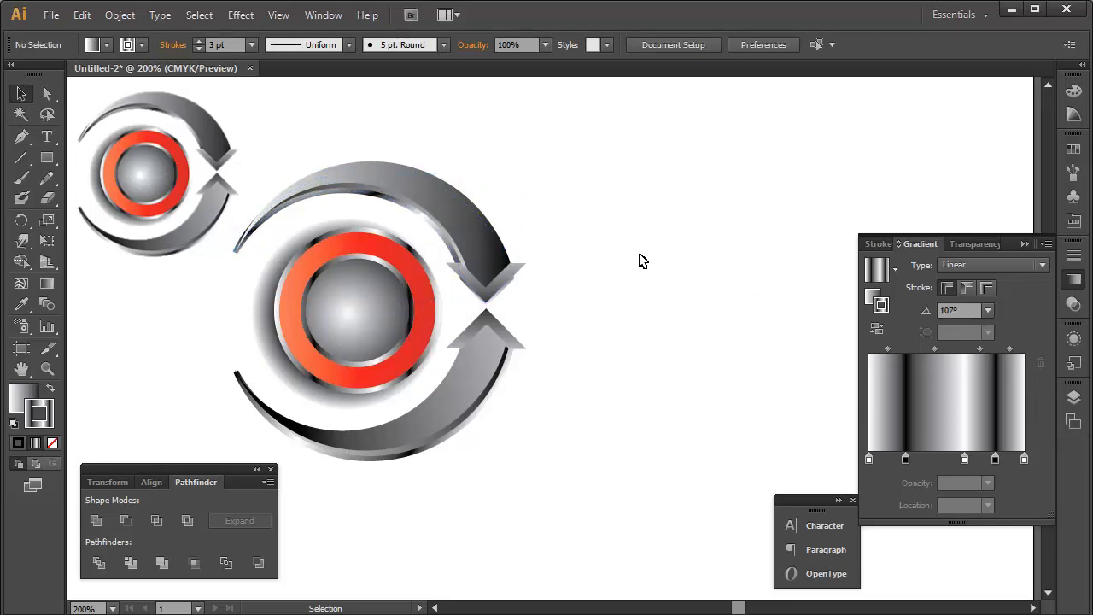
- Nudge the upper arrowhead slightly over the arc's tip and adjust the upper arc's anchor point beside the arrowhead
{"action": "key", "text": "ctrl+space"}
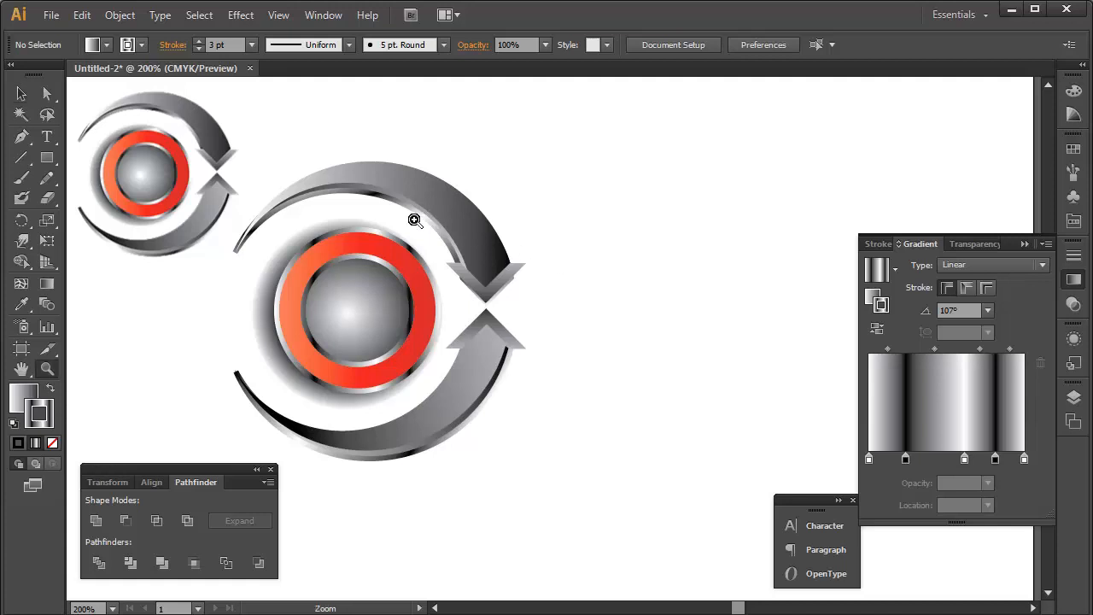
{"action": "left_click_drag", "start_coordinate": [415, 219], "coordinate": [605, 422]}
{"action": "left_click_drag", "start_coordinate": [484, 274], "coordinate": [485, 286]}
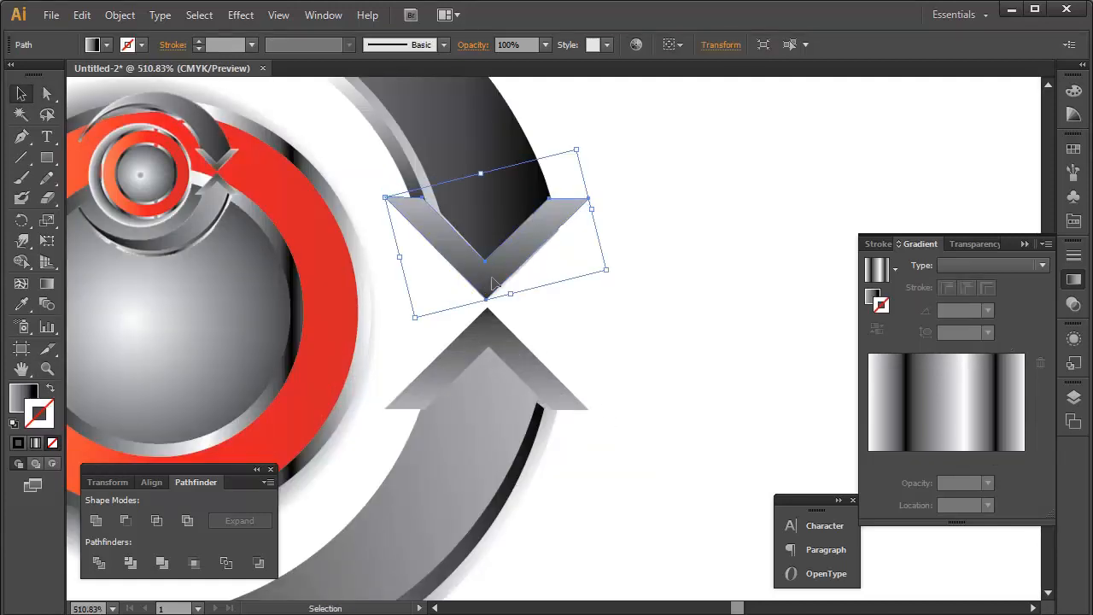
{"action": "left_click", "coordinate": [651, 285]}
{"action": "key", "text": "a"}
{"action": "left_click", "coordinate": [444, 216]}
{"action": "left_click_drag", "start_coordinate": [444, 215], "coordinate": [470, 233]}
{"action": "left_click", "coordinate": [690, 256]}
- Hide all panels and inspect the logo at 300%
{"action": "key", "text": "ctrl+minus"}
{"action": "key", "text": "ctrl+minus"}
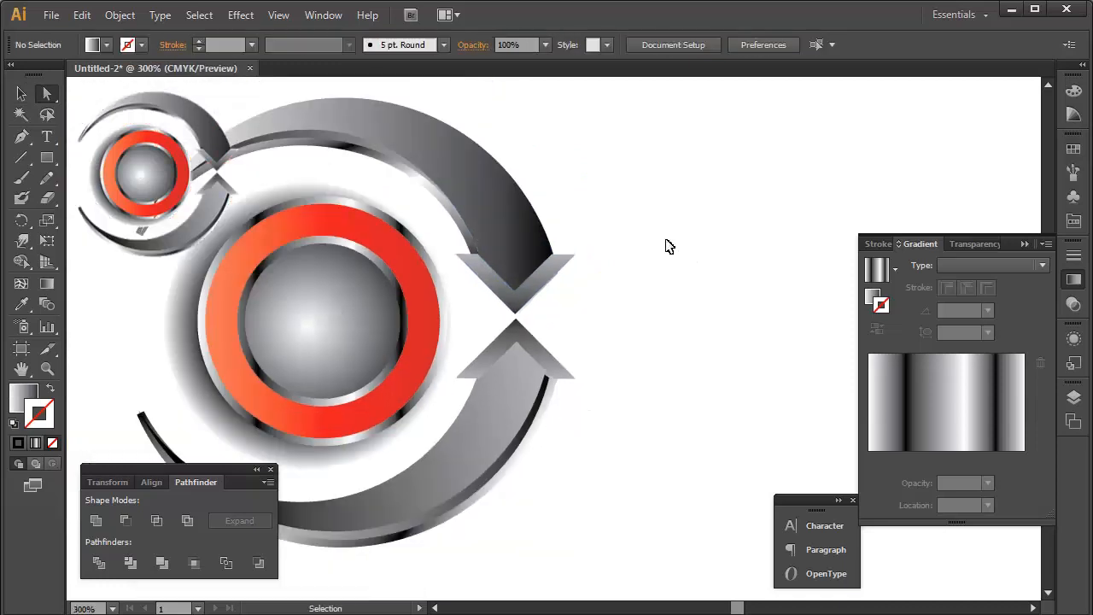
{"action": "key", "text": "Tab"}
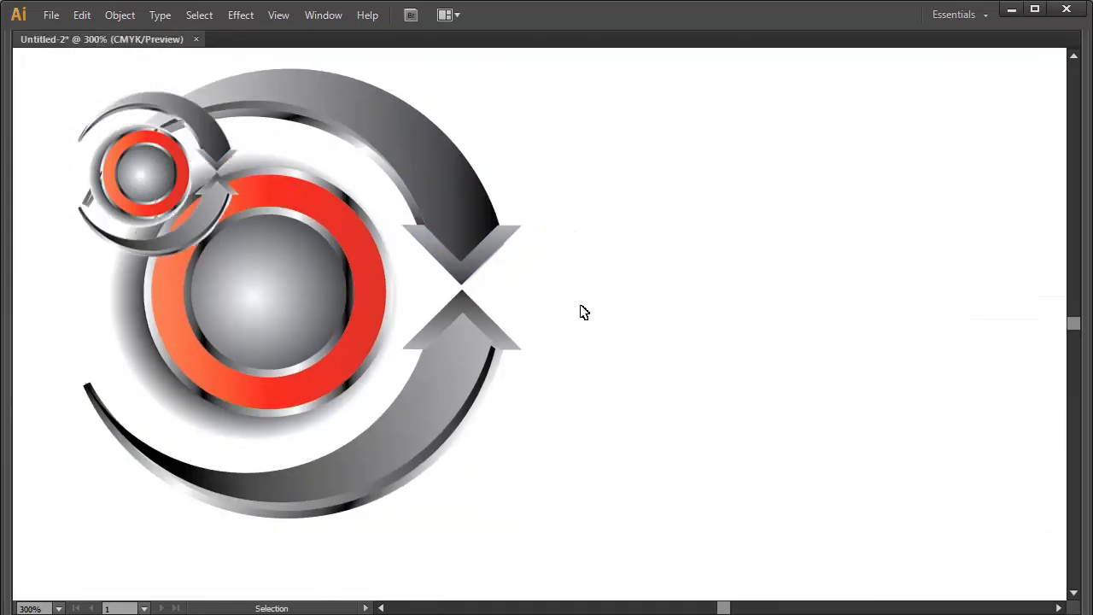
- Restore the hidden panels and inspect the whole logo at 200% beside the small reference
{"action": "key", "text": "ctrl+plus"}
{"action": "key", "text": "ctrl+minus"}
{"action": "key", "text": "space"}
{"action": "left_click_drag", "start_coordinate": [571, 278], "coordinate": [708, 271]}
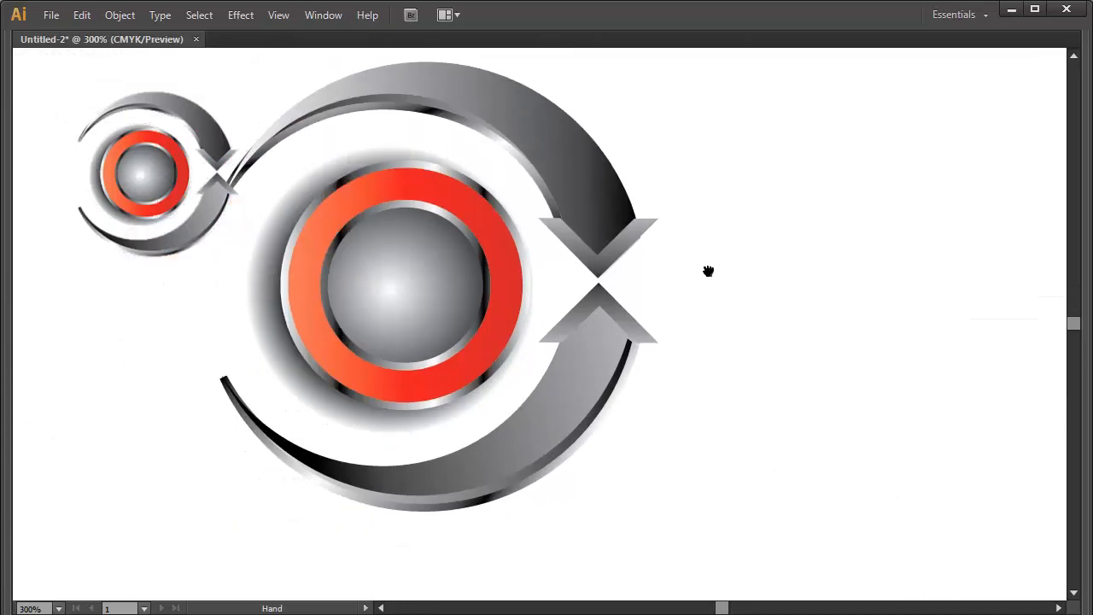
{"action": "key", "text": "ctrl+minus"}
{"action": "key", "text": "Tab"}
{"action": "key", "text": "v"}
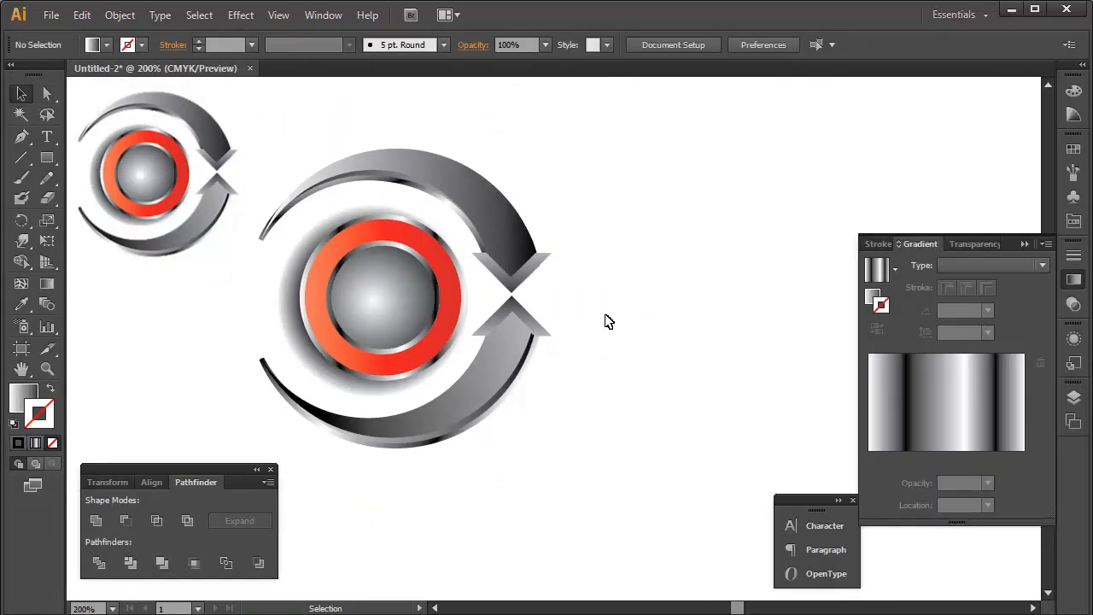
{"action": "key", "text": "space"}
{"action": "left_click_drag", "start_coordinate": [626, 283], "coordinate": [595, 290]}
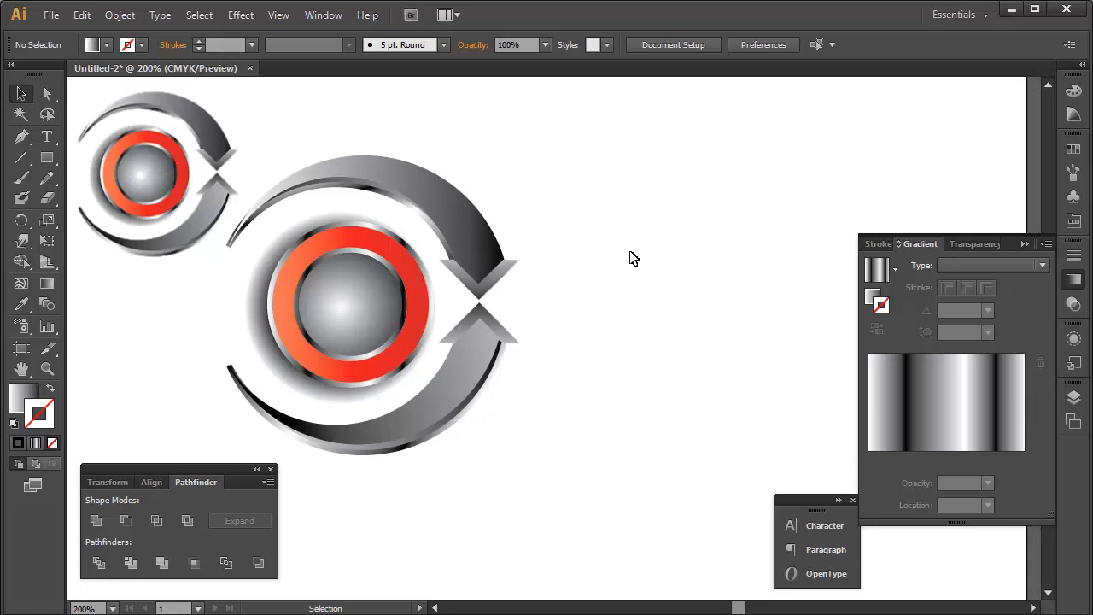
{"action": "key", "text": "o"}
{"action": "key", "text": "p"}
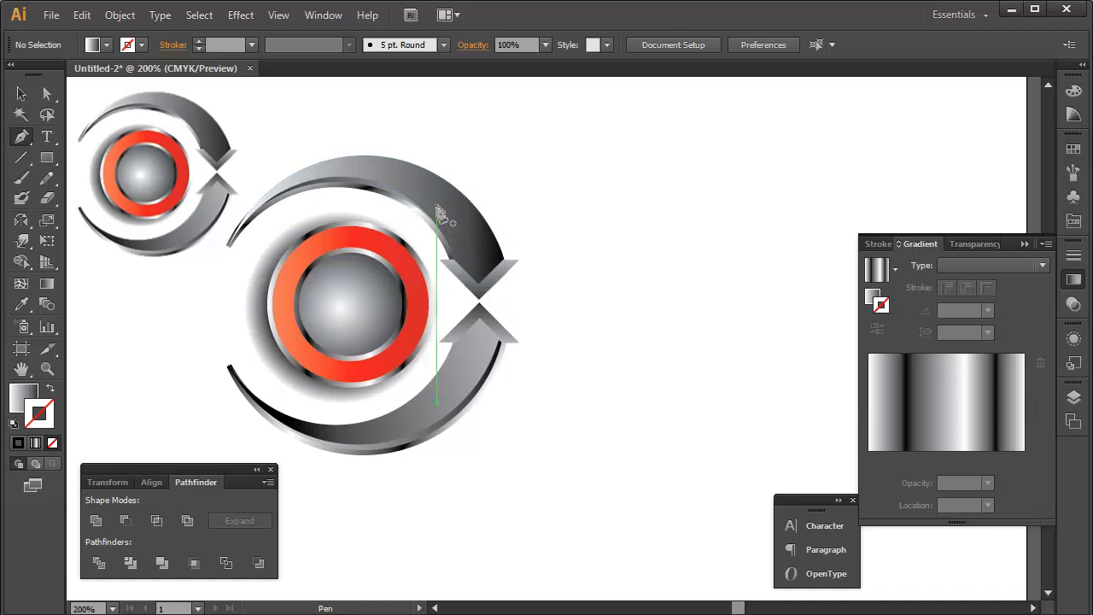
{"action": "left_click", "coordinate": [436, 211]}
{"action": "key", "text": "ctrl+z"}
{"action": "key", "text": "a"}
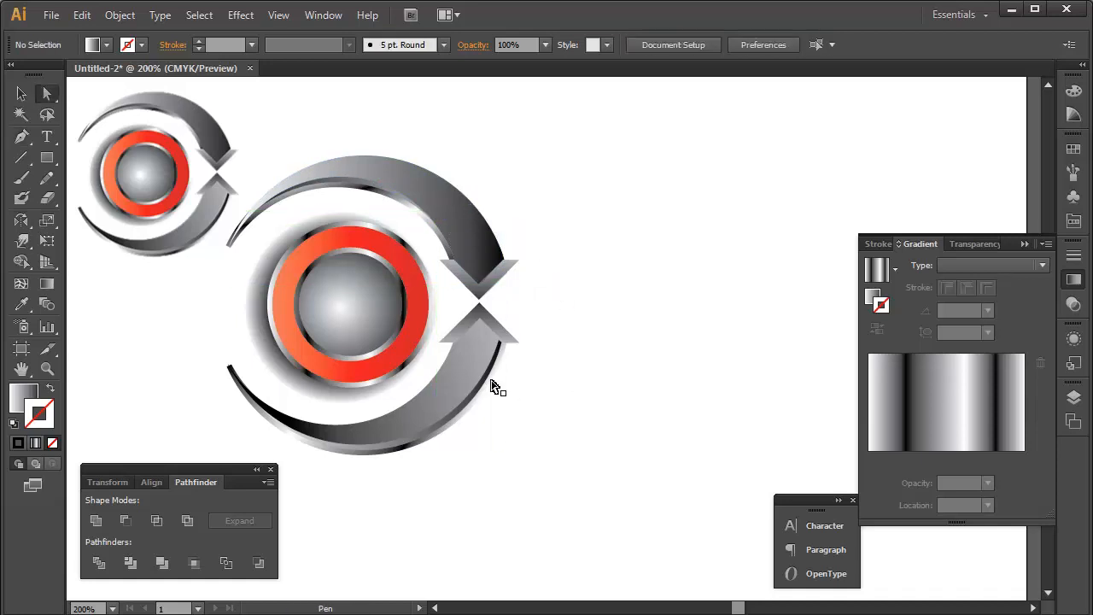
- Collapse the gradient and pathfinder settings and expand the character settings to prepare for adding text
{"action": "key", "text": "space"}
{"action": "left_click_drag", "start_coordinate": [629, 334], "coordinate": [647, 330]}
{"action": "left_click", "coordinate": [1025, 243]}
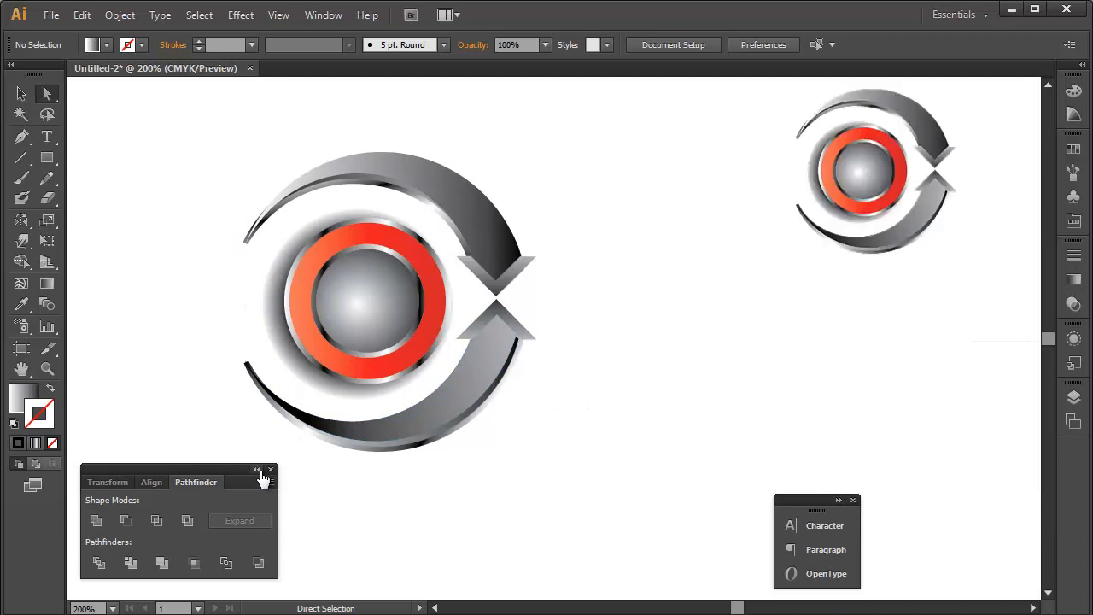
{"action": "left_click", "coordinate": [257, 470]}
{"action": "left_click", "coordinate": [838, 500]}
{"action": "key", "text": "space"}
{"action": "left_click_drag", "start_coordinate": [649, 432], "coordinate": [700, 422]}
{"action": "key", "text": "v"}
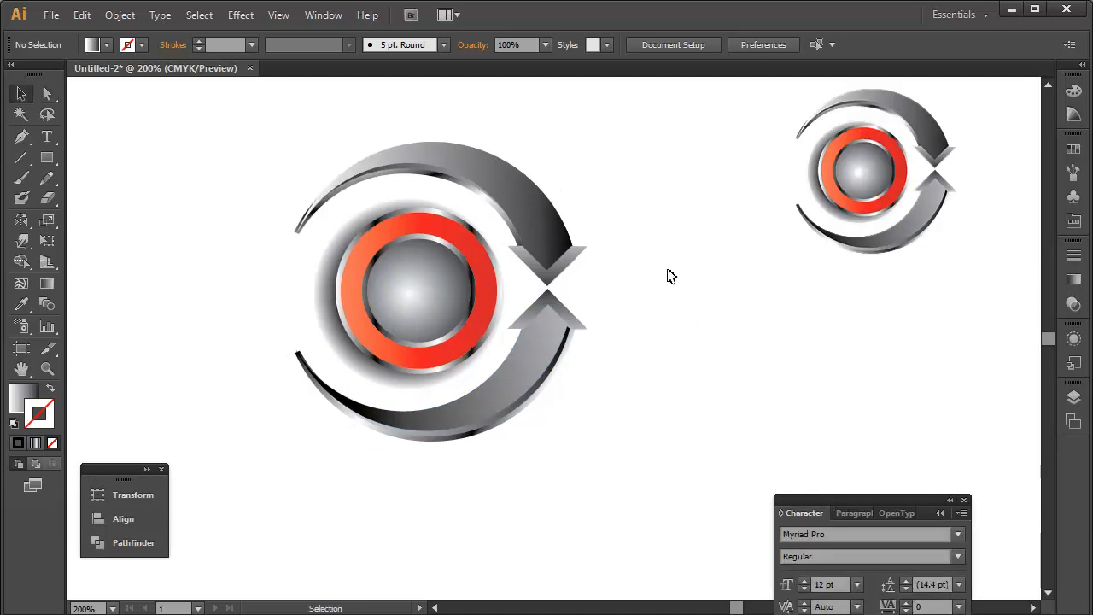
- Add the point text "YOUR LOGO TEXT" in black on the blank area beside the logo's arrowheads
{"action": "key", "text": "space"}
{"action": "left_click_drag", "start_coordinate": [725, 263], "coordinate": [688, 268]}
{"action": "left_click", "coordinate": [47, 138]}
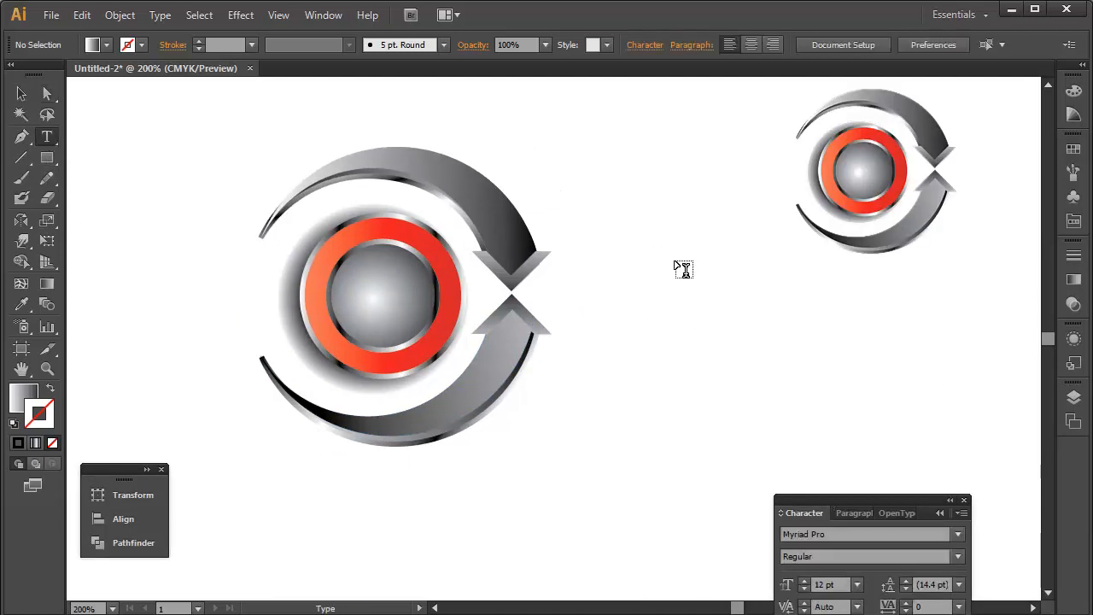
{"action": "left_click", "coordinate": [625, 290]}
{"action": "type", "text": "dsadf"}
{"action": "key", "text": "ctrl+a"}
{"action": "type", "text": "L"}
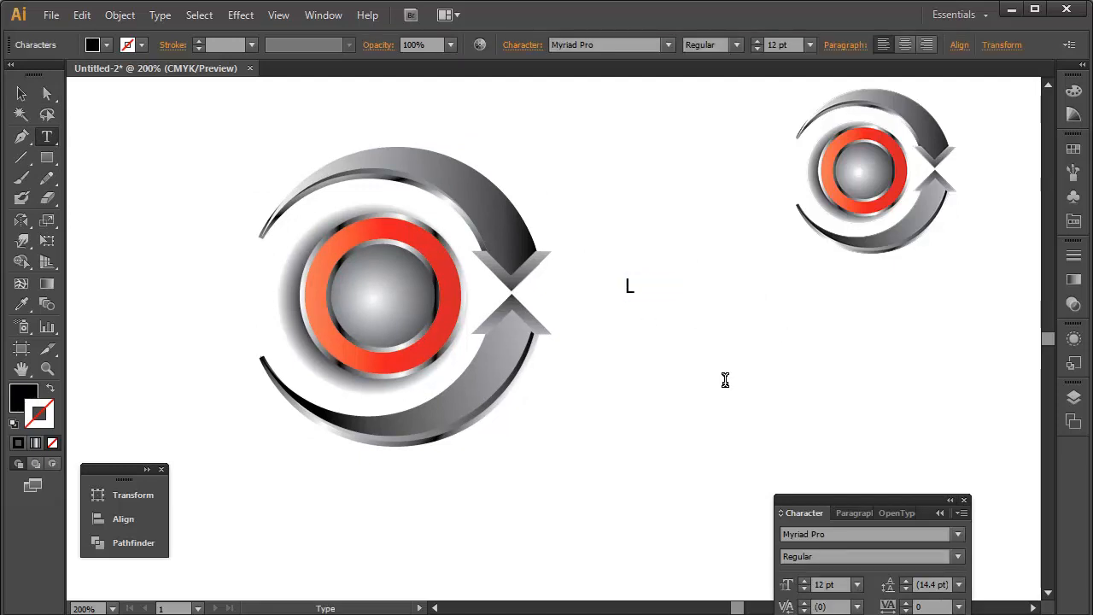
{"action": "type", "text": "OGO TEXT"}
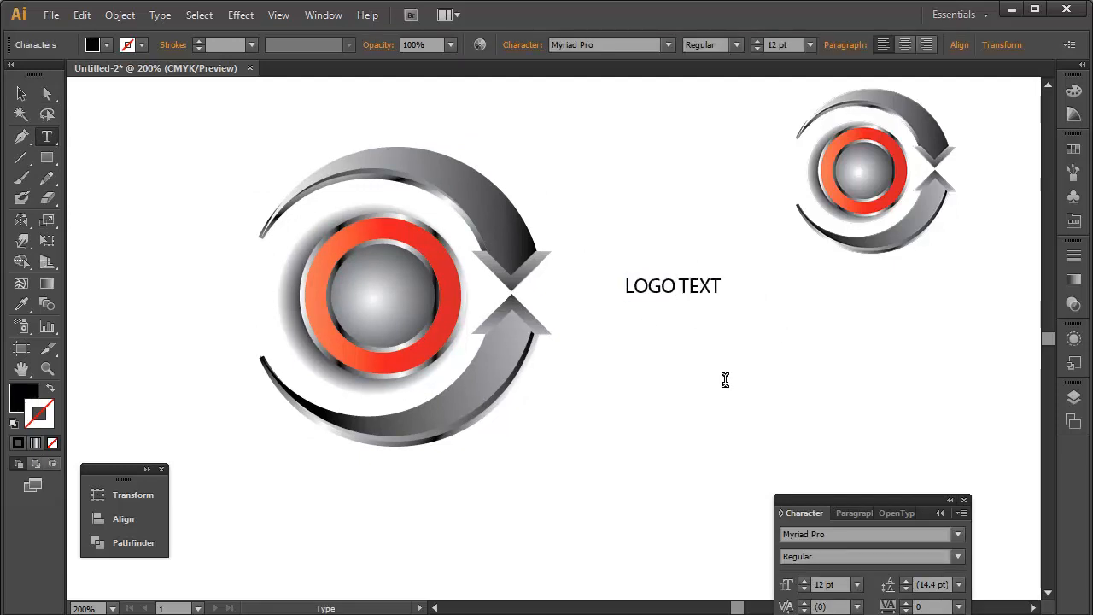
{"action": "left_click", "coordinate": [629, 290]}
{"action": "type", "text": "YOUR"}
{"action": "key", "text": "Escape"}
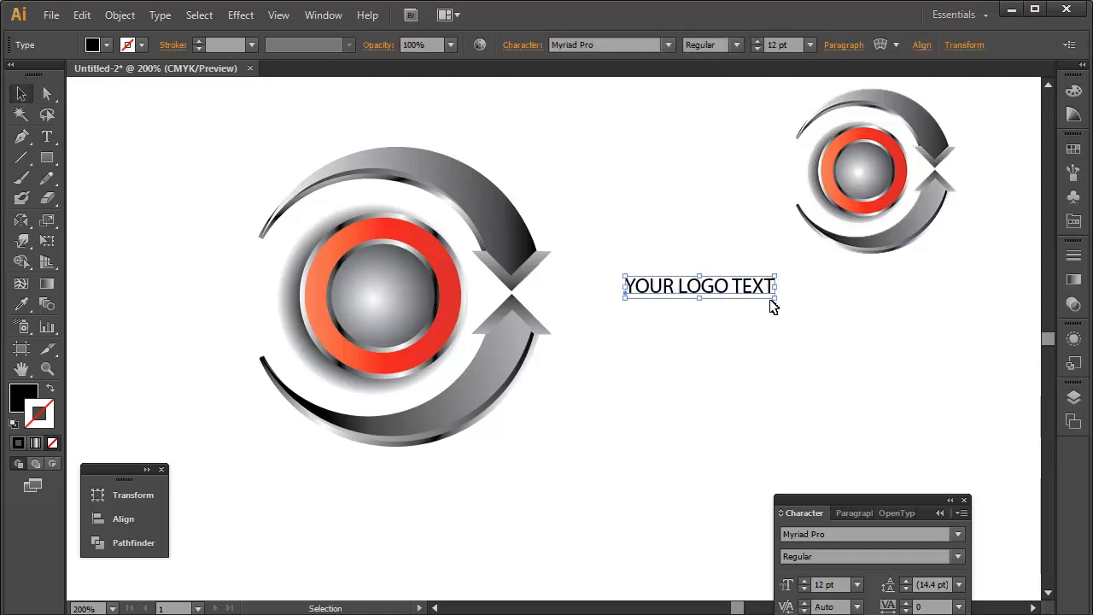
- Enlarge the logo text proportionally to 26.69 pt and place it next to the arrowheads
{"action": "left_click_drag", "start_coordinate": [774, 298], "coordinate": [865, 312]}
{"action": "left_click", "coordinate": [722, 381]}
{"action": "key", "text": "space"}
{"action": "left_click_drag", "start_coordinate": [666, 348], "coordinate": [579, 348]}
{"action": "left_click_drag", "start_coordinate": [582, 295], "coordinate": [614, 307]}
- Break the text into two lines, with "YOUR" above "LOGO TEXT"
{"action": "double_click", "coordinate": [596, 305]}
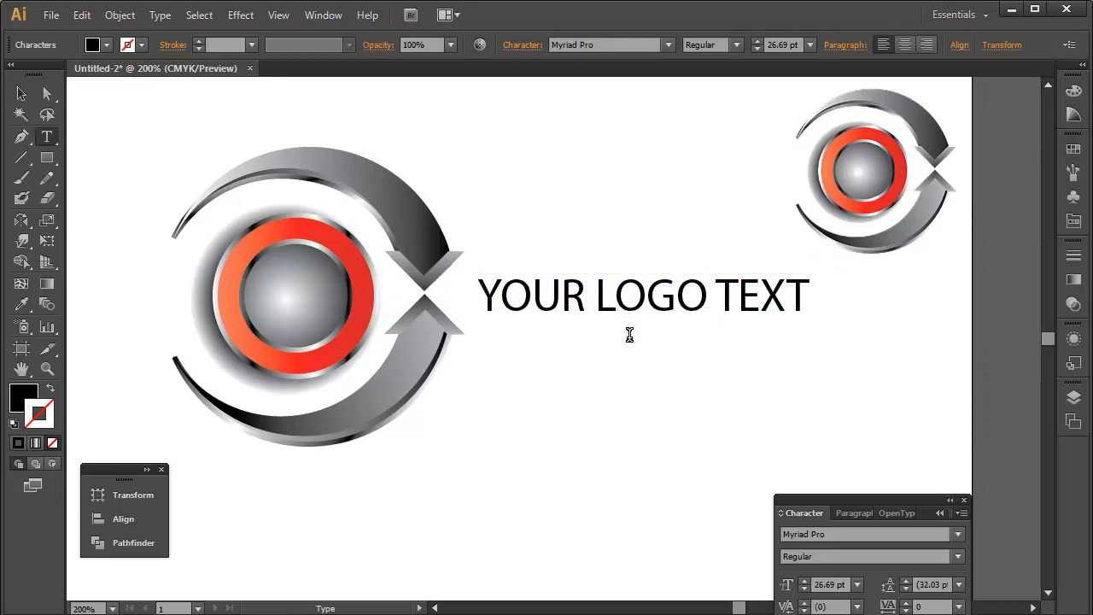
{"action": "key", "text": "Return"}
{"action": "key", "text": "Escape"}
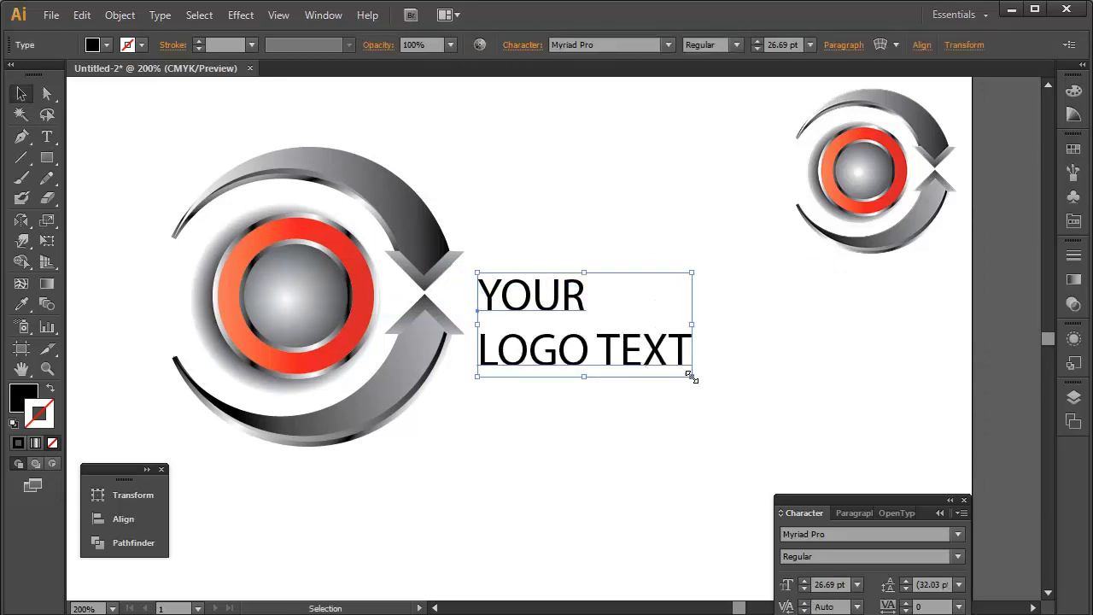
- Enlarge the two-line text to 42.88 pt and position it beside the arrowheads
{"action": "left_click", "coordinate": [697, 383]}
{"action": "left_click", "coordinate": [690, 374]}
{"action": "left_click_drag", "start_coordinate": [691, 375], "coordinate": [745, 420]}
{"action": "left_click_drag", "start_coordinate": [630, 364], "coordinate": [680, 365]}
{"action": "left_click_drag", "start_coordinate": [788, 252], "coordinate": [814, 222]}
- Change the font of the logo text to AutobusBold
{"action": "left_click", "coordinate": [828, 529]}
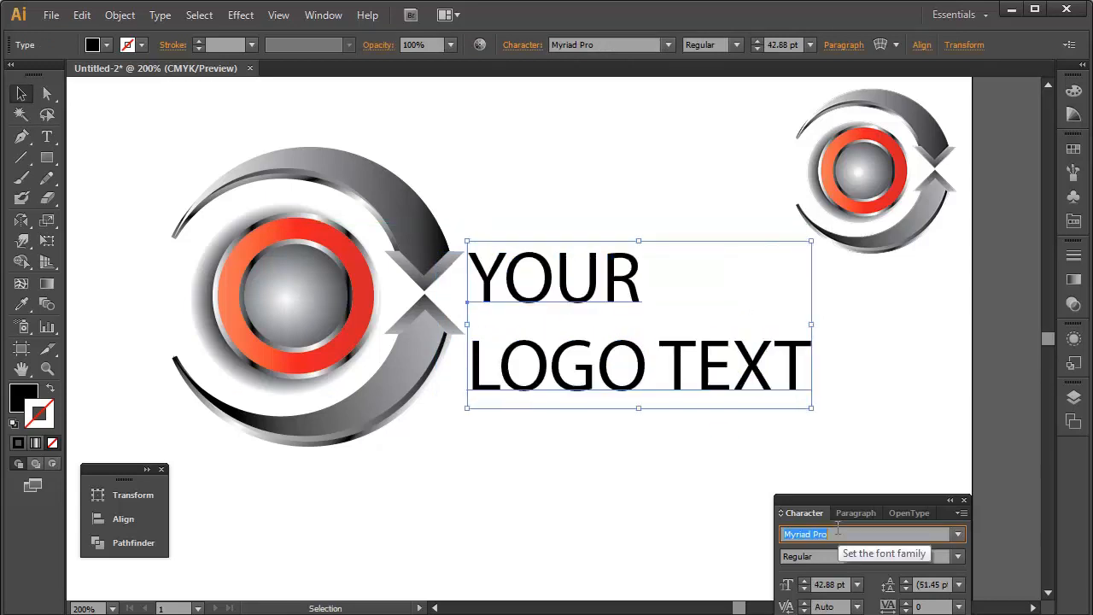
{"action": "type", "text": "AutobusBold"}
{"action": "key", "text": "Return"}
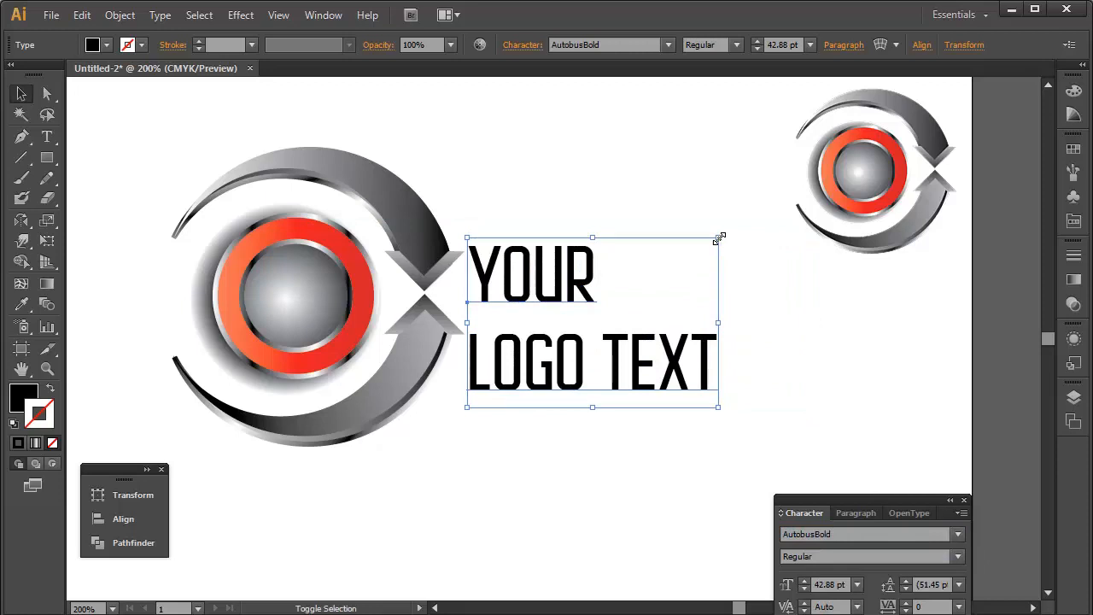
- Scale the text up to 64.73 pt and position it beside the logo, roughly matching the logo's height
{"action": "left_click_drag", "start_coordinate": [718, 238], "coordinate": [803, 180]}
{"action": "left_click_drag", "start_coordinate": [594, 264], "coordinate": [684, 245]}
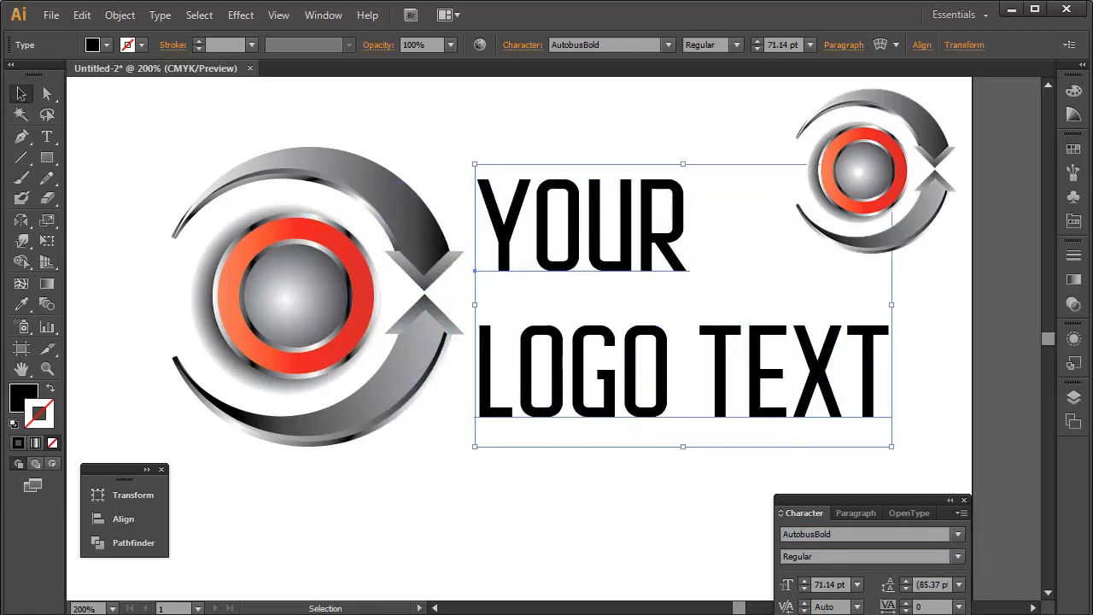
{"action": "left_click_drag", "start_coordinate": [892, 164], "coordinate": [874, 176]}
{"action": "left_click_drag", "start_coordinate": [655, 251], "coordinate": [631, 255]}
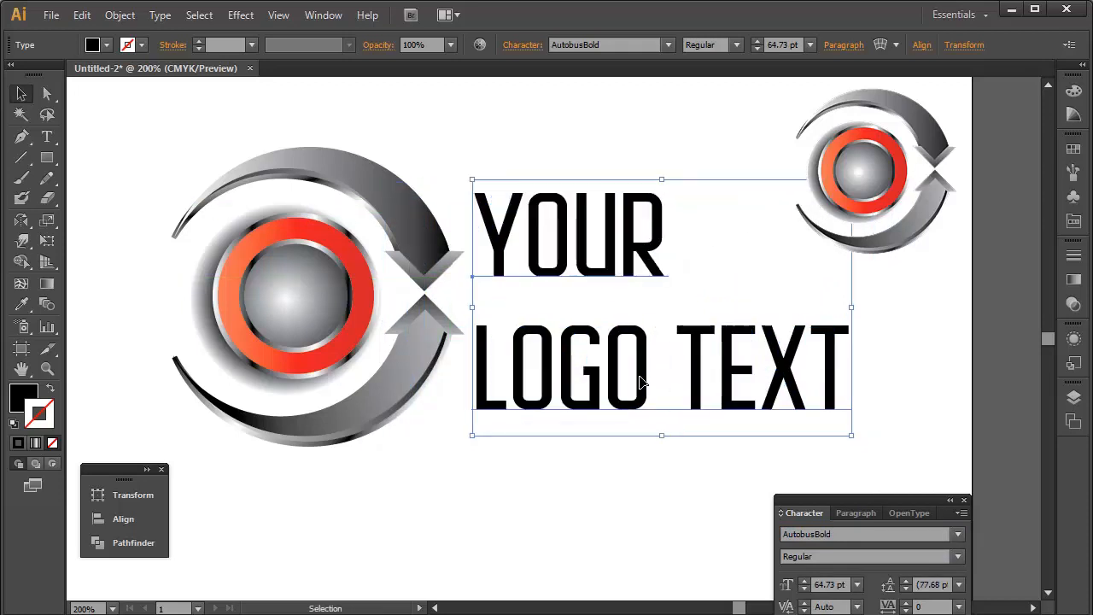
- Tighten the leading of both text lines to 65.68 pt
{"action": "double_click", "coordinate": [642, 370]}
{"action": "triple_click", "coordinate": [649, 376]}
{"action": "key", "text": "ctrl+a"}
{"action": "key", "text": "alt+Up"}
{"action": "key", "text": "alt+Up"}
{"action": "key", "text": "alt+Up"}
{"action": "key", "text": "alt+Up"}
{"action": "key", "text": "alt+Up"}
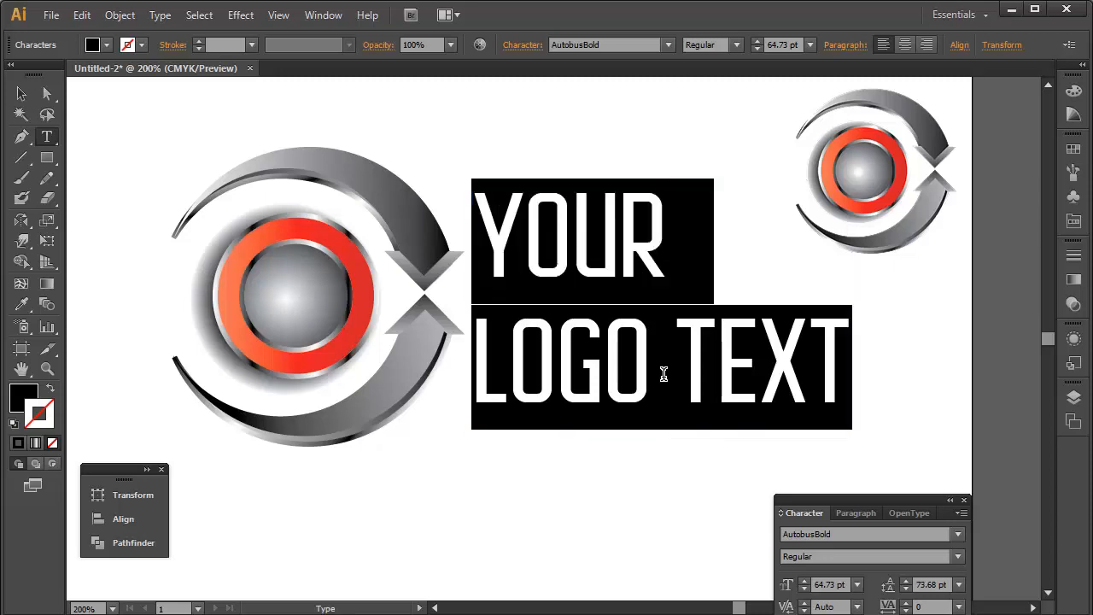
{"action": "key", "text": "alt+Up"}
{"action": "key", "text": "Escape"}
{"action": "left_click", "coordinate": [775, 283]}
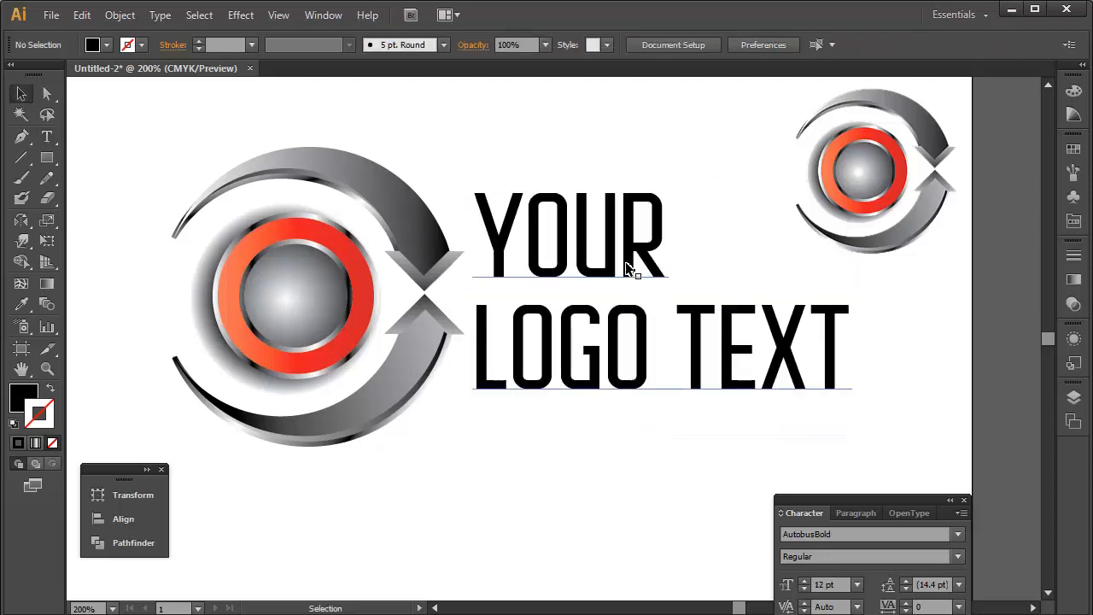
- Move the text slightly down to centre it on the logo and scale it to 58.26 pt
{"action": "left_click_drag", "start_coordinate": [625, 262], "coordinate": [613, 288]}
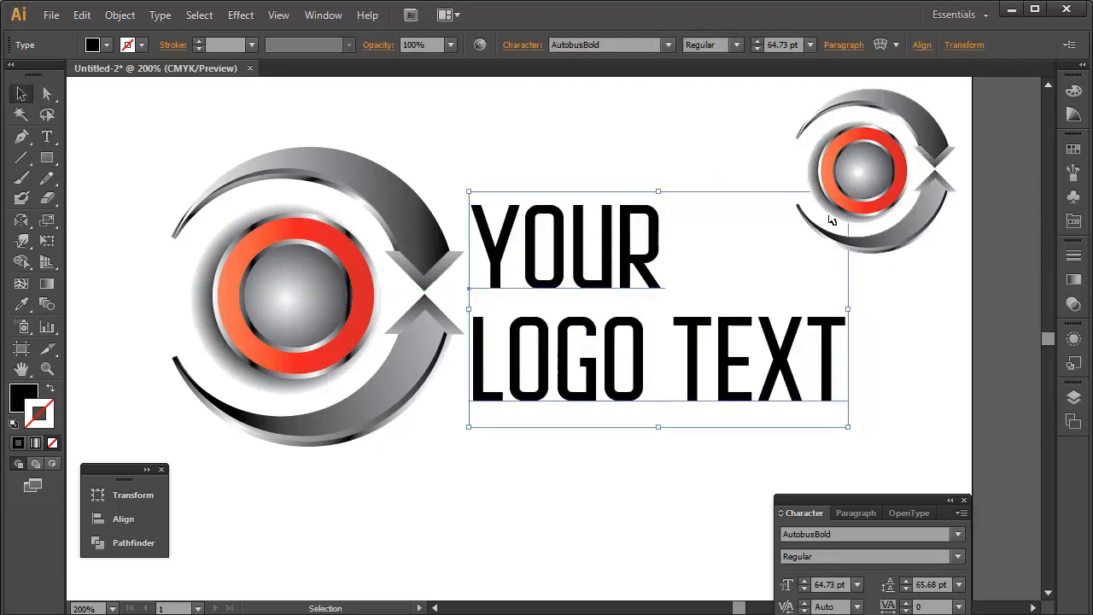
{"action": "mouse_move", "coordinate": [843, 199]}
{"action": "left_mouse_down"}
{"action": "mouse_move", "coordinate": [814, 214]}
{"action": "mouse_move", "coordinate": [828, 199]}
{"action": "left_mouse_up"}
- Fill the "LOGO TEXT" line with red using 0% cyan, 100% magenta, 100% yellow and 0% black
{"action": "left_click", "coordinate": [725, 390]}
{"action": "triple_click", "coordinate": [708, 375]}
{"action": "left_click", "coordinate": [1073, 96]}
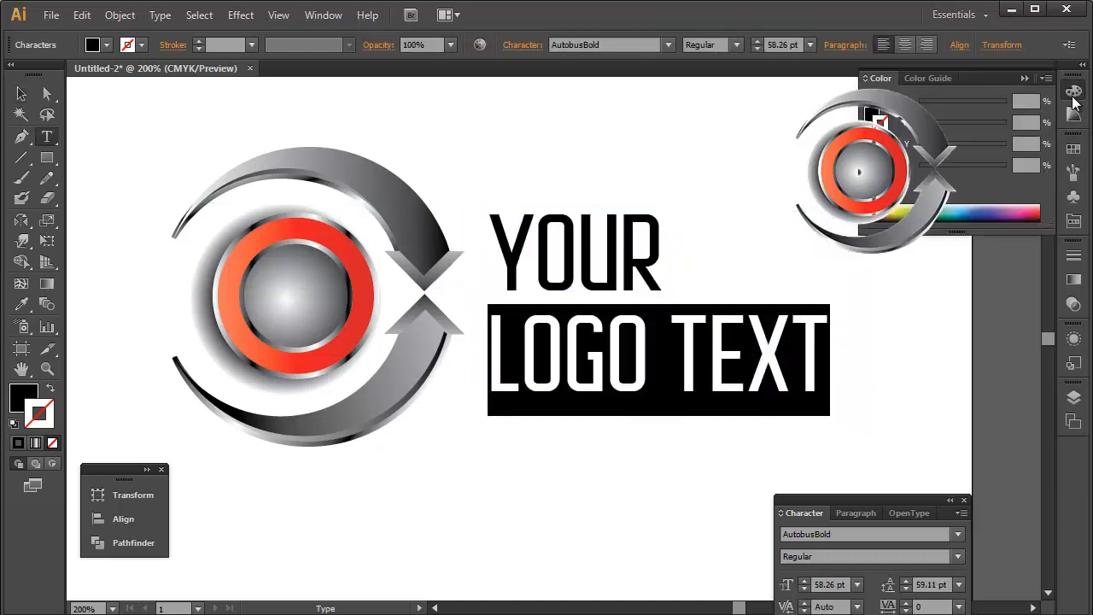
{"action": "left_click", "coordinate": [870, 113]}
{"action": "left_click", "coordinate": [920, 167]}
{"action": "left_click", "coordinate": [1005, 144]}
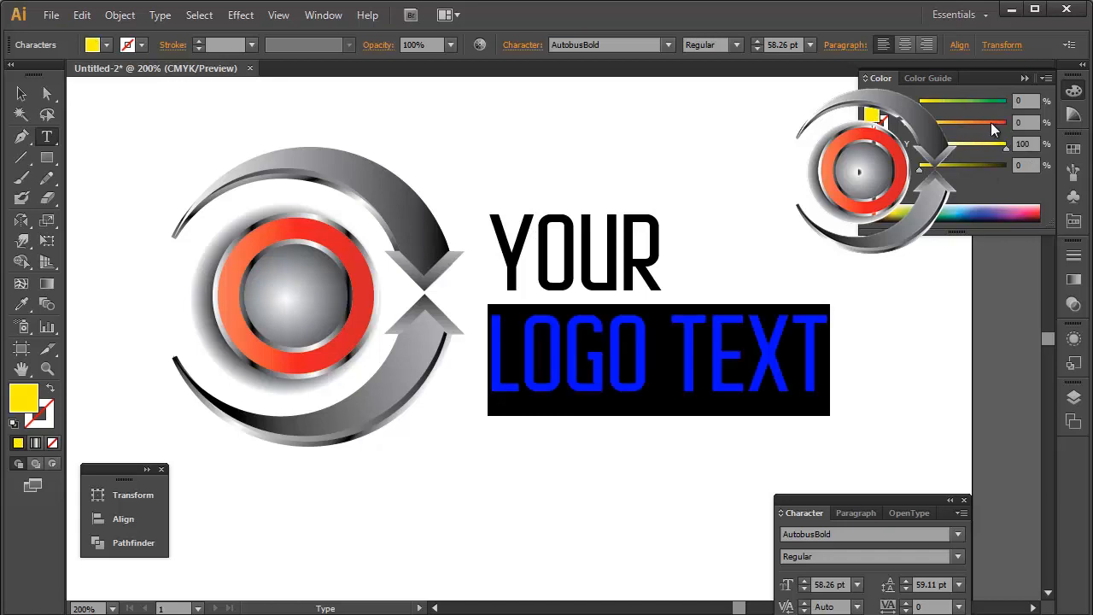
{"action": "left_click", "coordinate": [1005, 123]}
{"action": "left_click", "coordinate": [721, 148], "text": "ctrl"}
{"action": "key", "text": "v"}
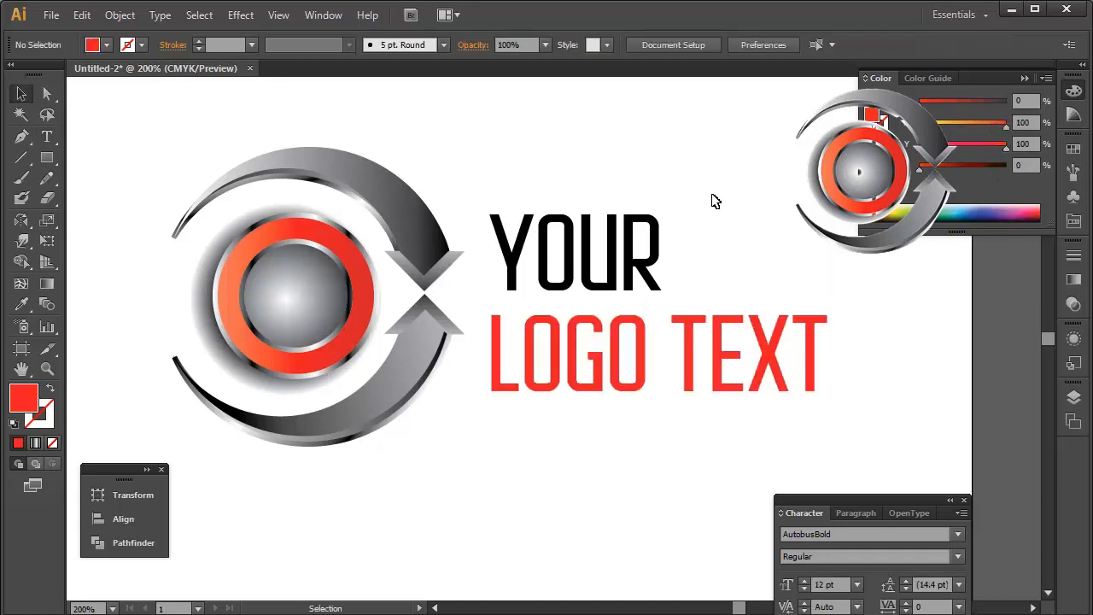
{"action": "left_click", "coordinate": [1026, 78]}
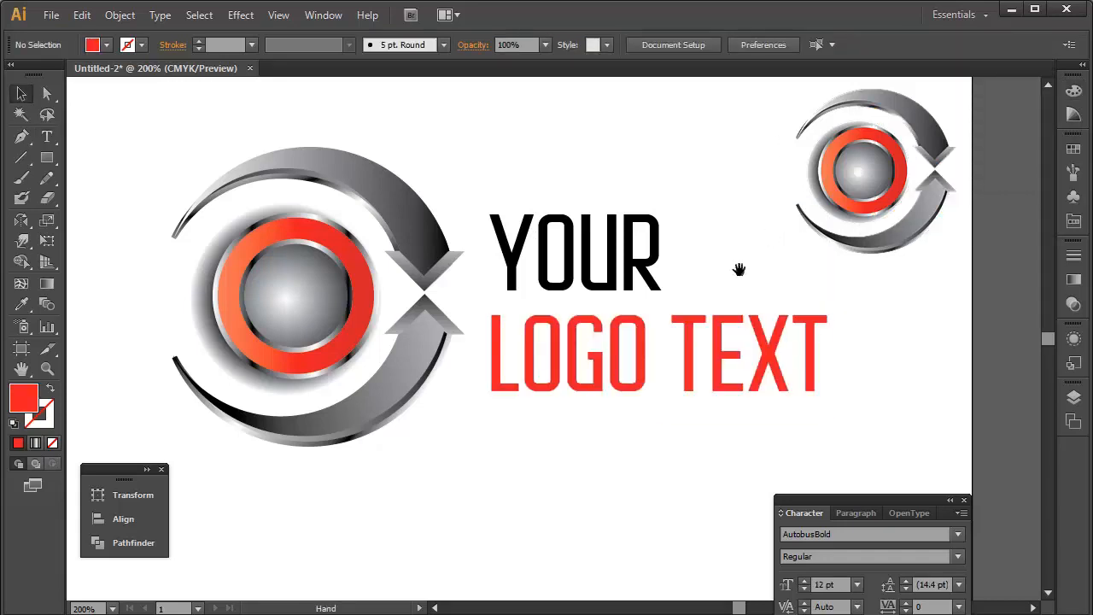
- Save the finished logo document to the Desktop, accepting the default save options
{"action": "left_click_drag", "start_coordinate": [737, 266], "coordinate": [817, 268]}
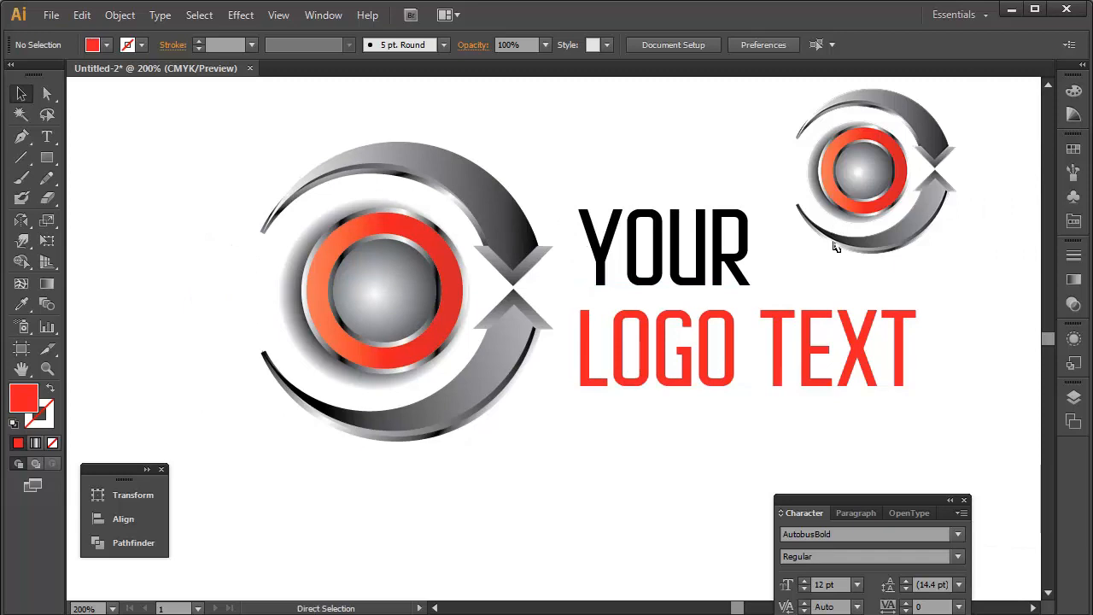
{"action": "key", "text": "ctrl+s"}
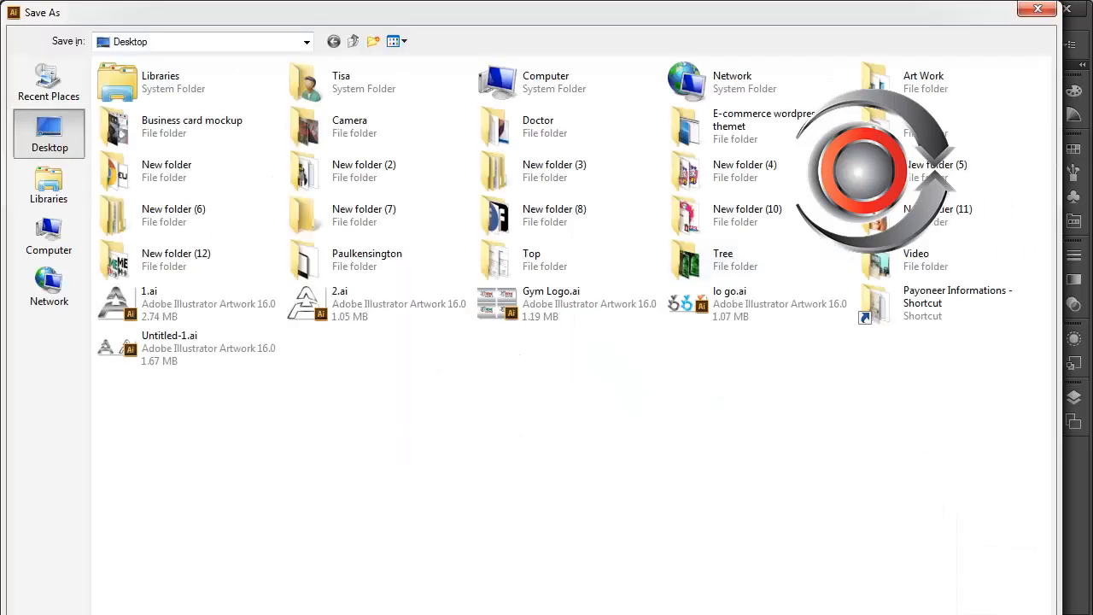
{"action": "key", "text": "Return"}
{"action": "key", "text": "Return"}
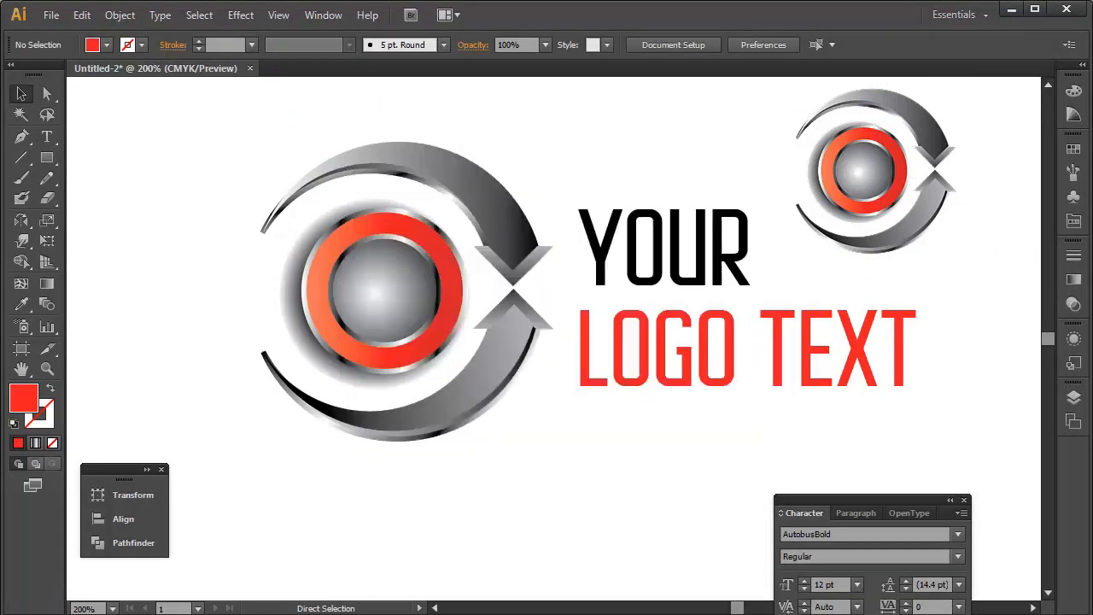